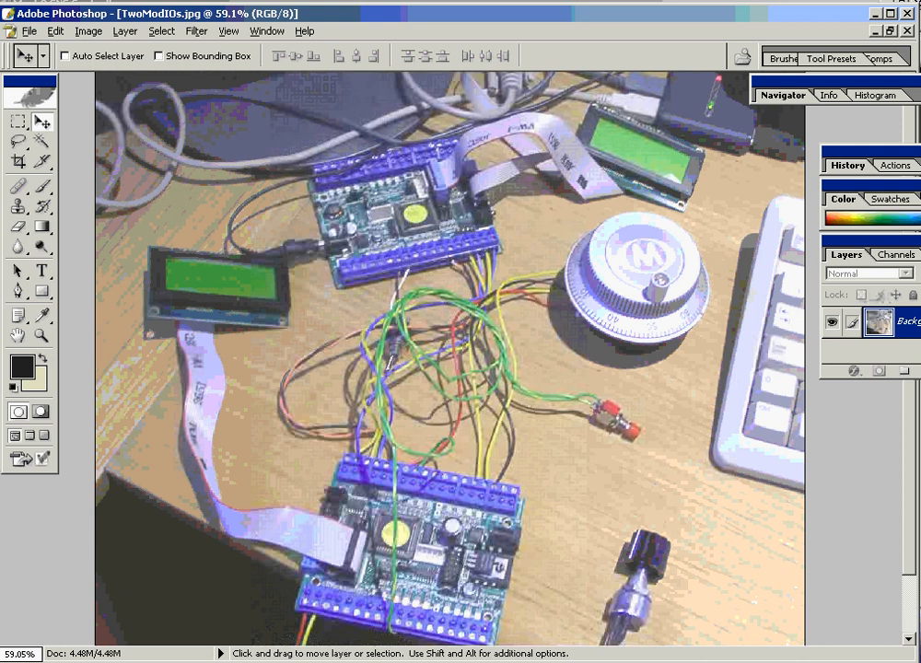
- Switch to Mach3 and open the Mach3 configuration of the ModIO1 device through the ModIO plugin's settings
key(alt+Tab)
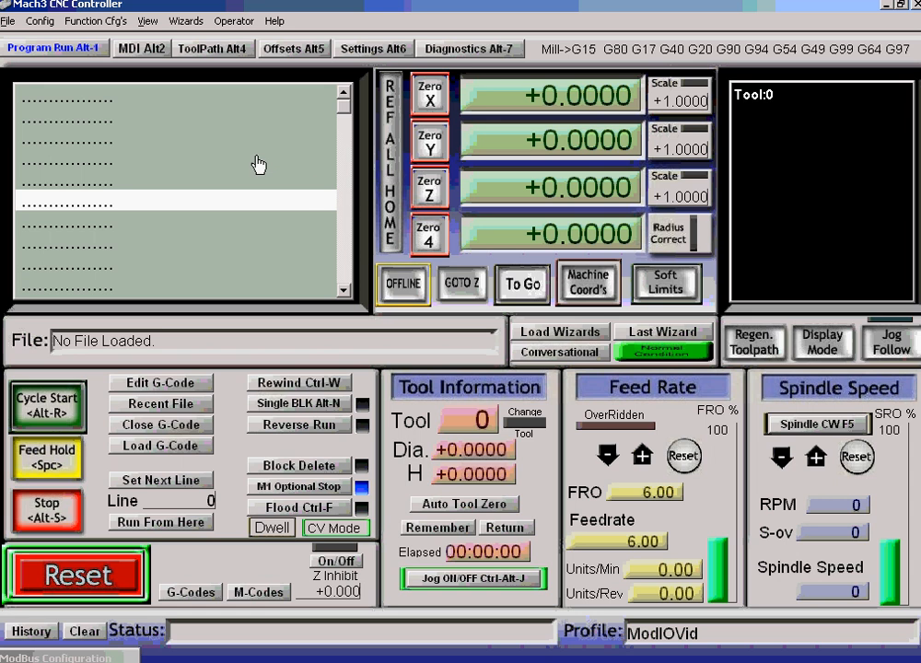
click(39, 20)
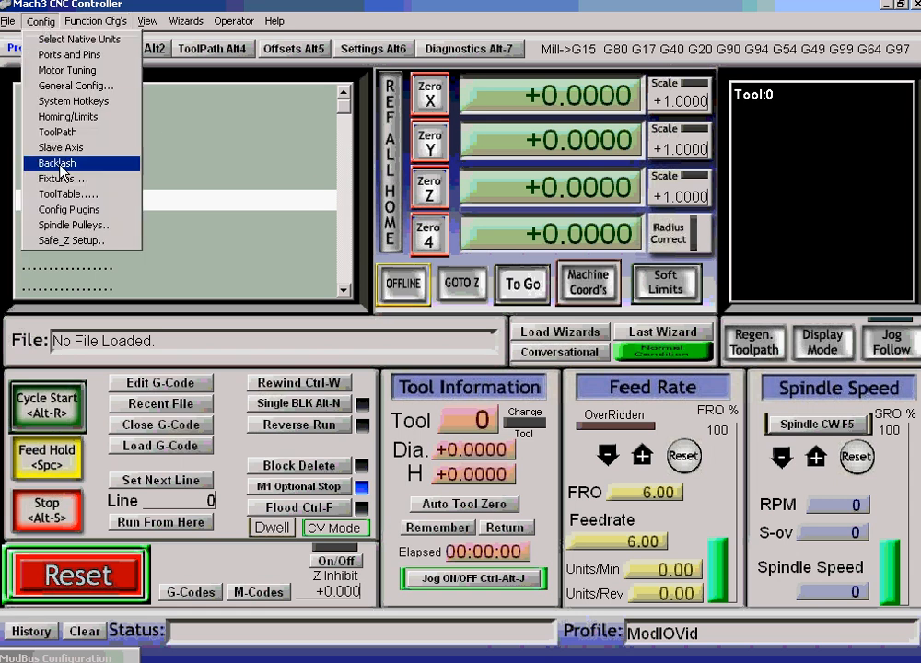
click(57, 209)
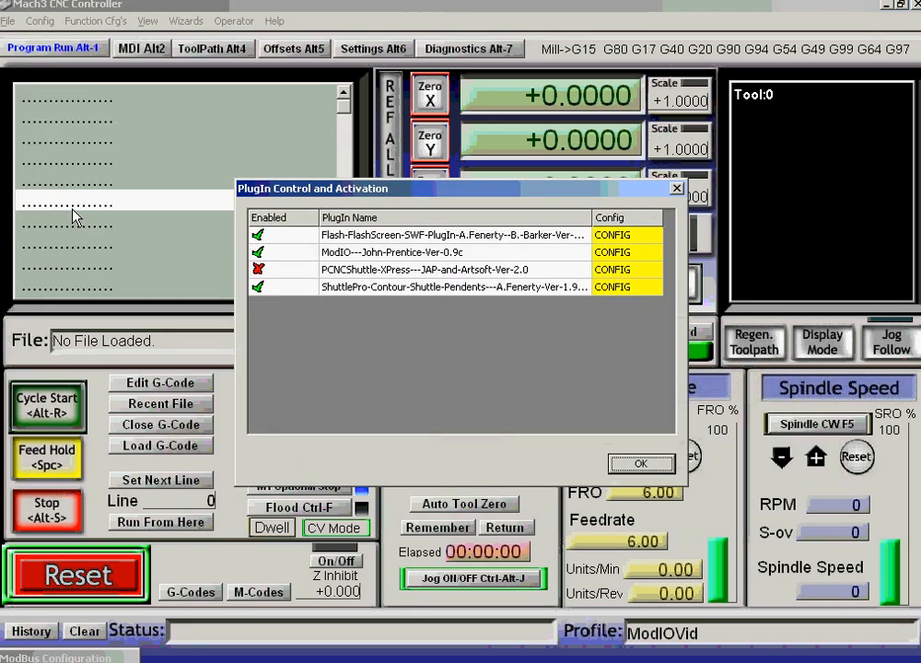
click(629, 256)
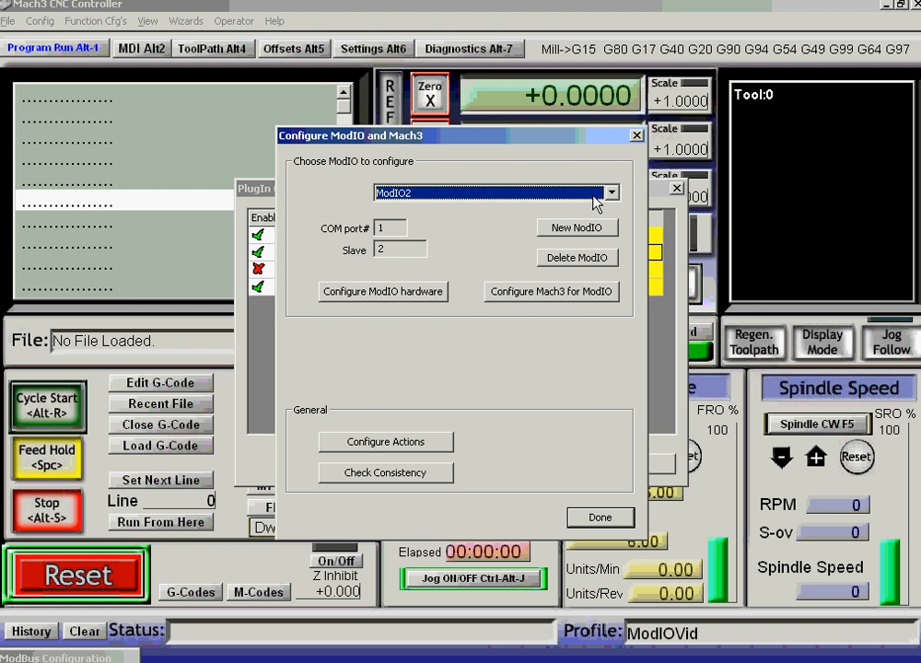
click(609, 193)
click(407, 209)
click(567, 293)
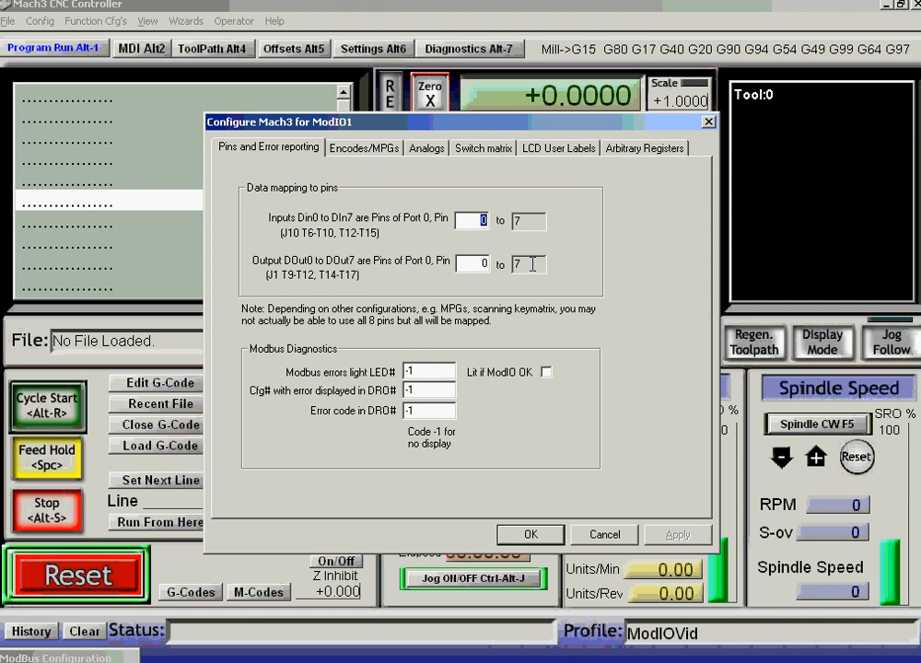
- Examine the encoder/MPG assignments and the analog input definitions available for ModIO1, including their target choices
click(365, 148)
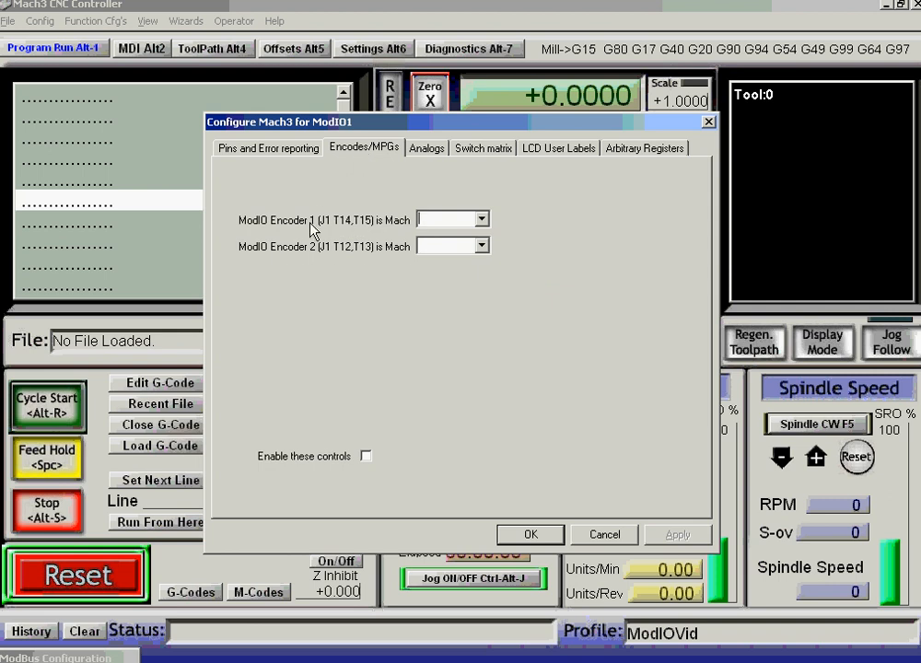
click(481, 220)
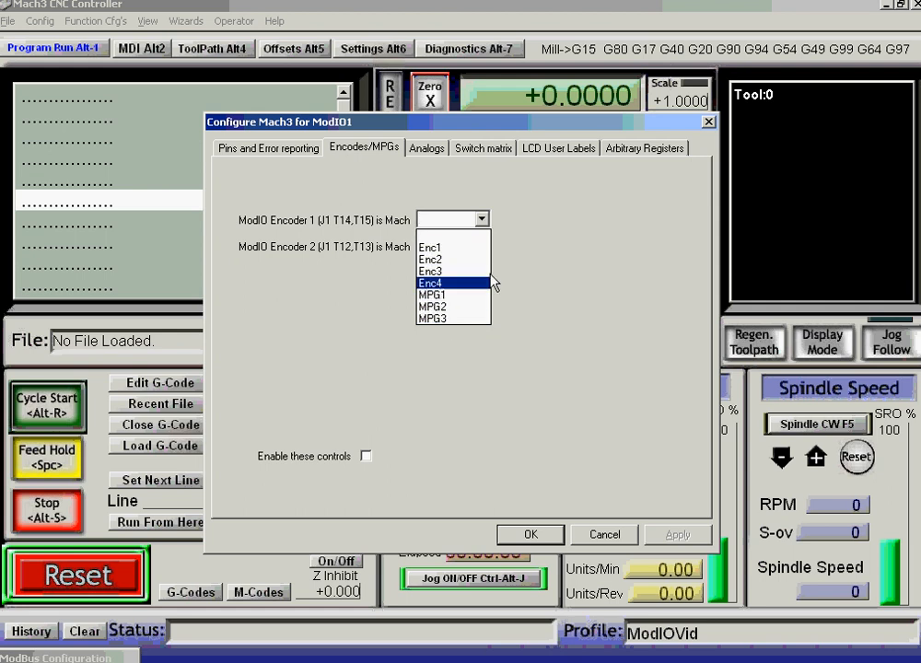
click(556, 222)
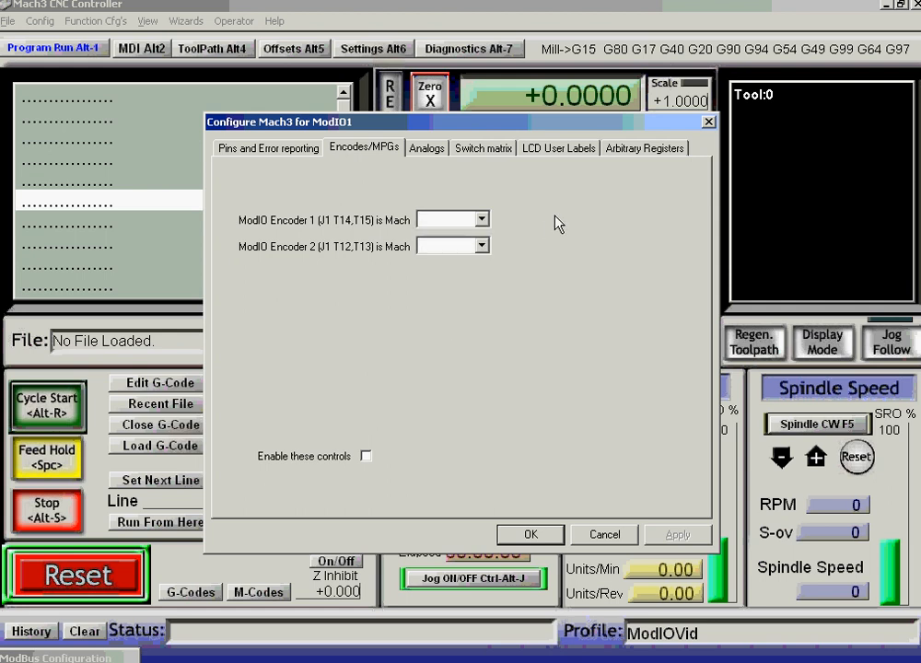
click(428, 148)
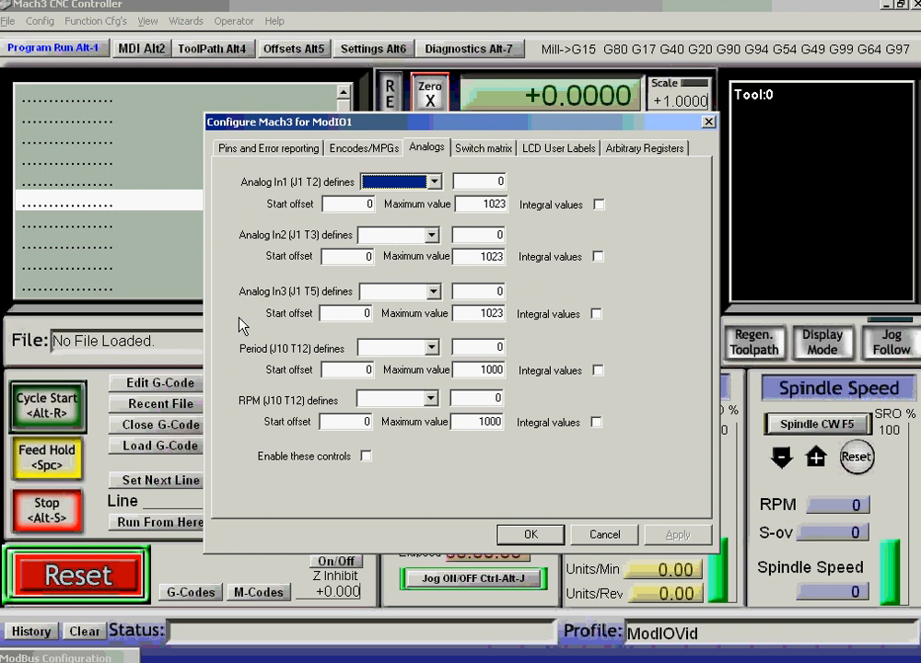
click(436, 182)
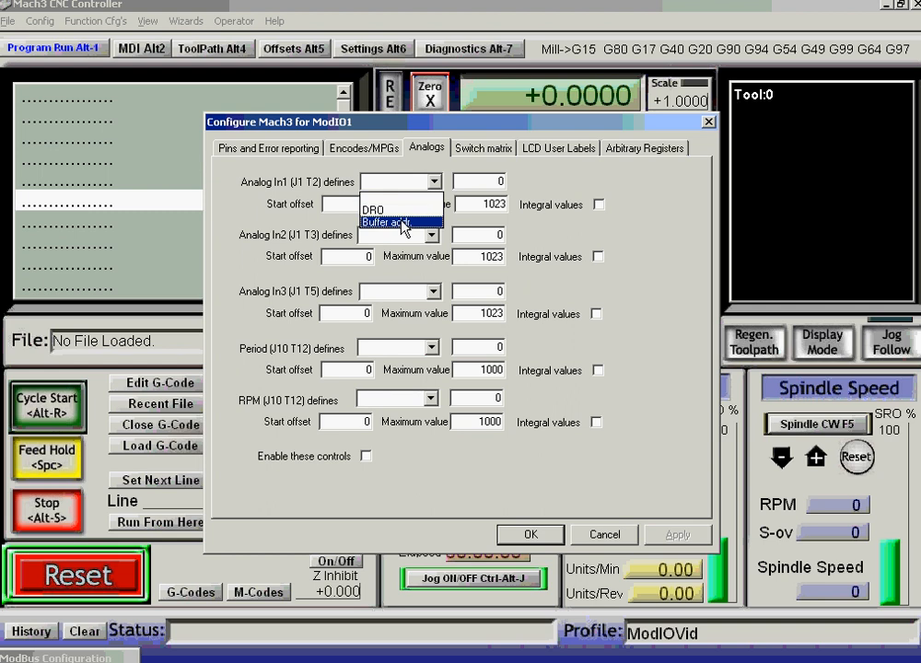
click(558, 171)
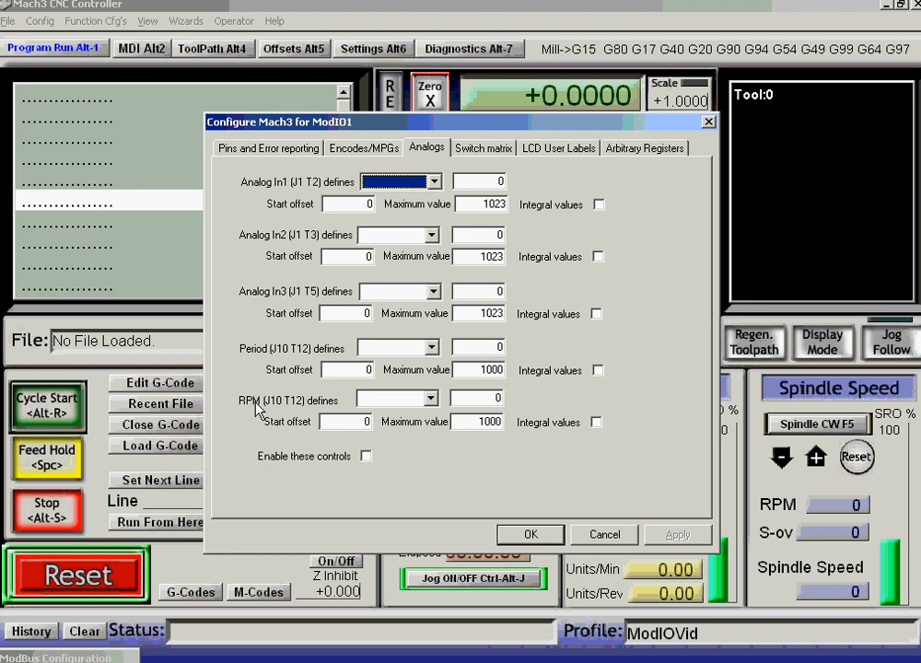
- Examine ModIO1's switch matrix, LCD user label and arbitrary register settings, then accept the configuration and dismiss the clash list
click(483, 149)
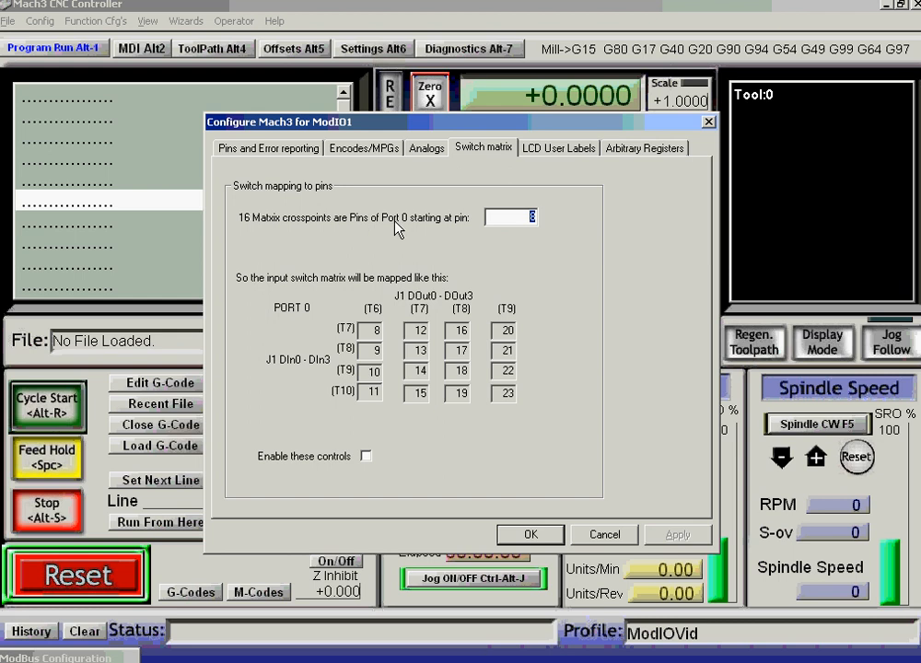
click(543, 149)
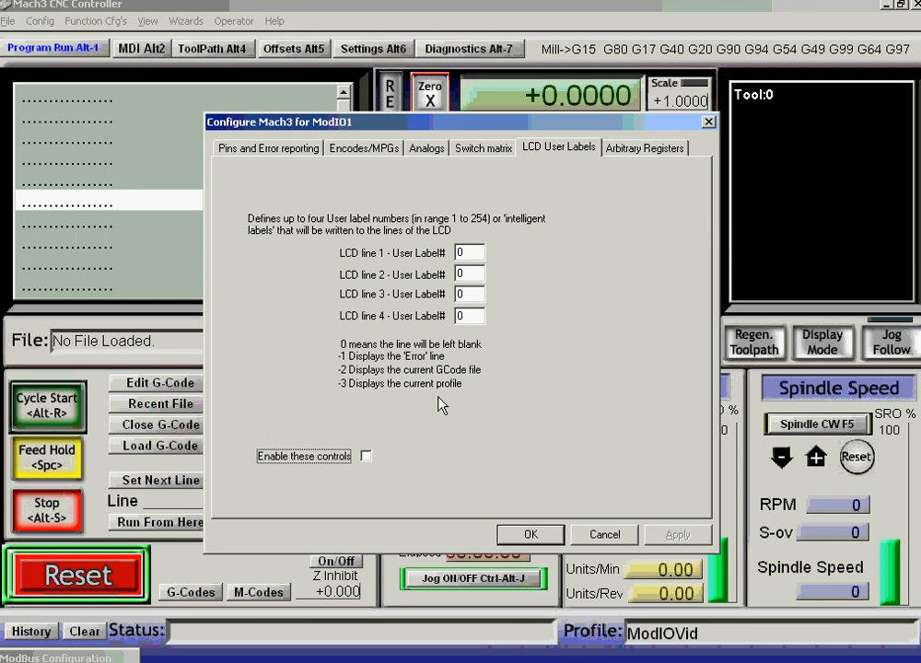
click(641, 149)
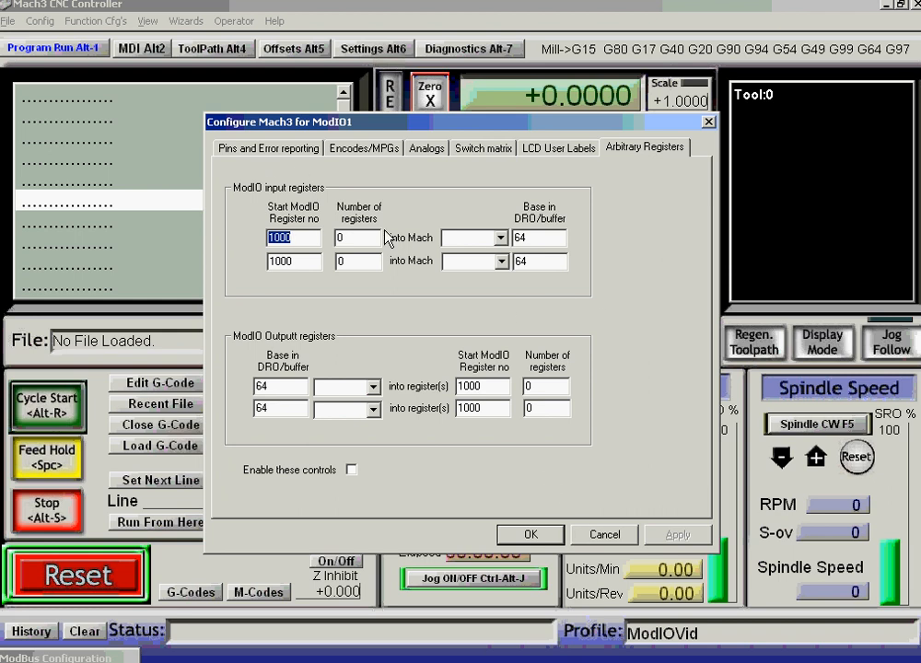
click(281, 150)
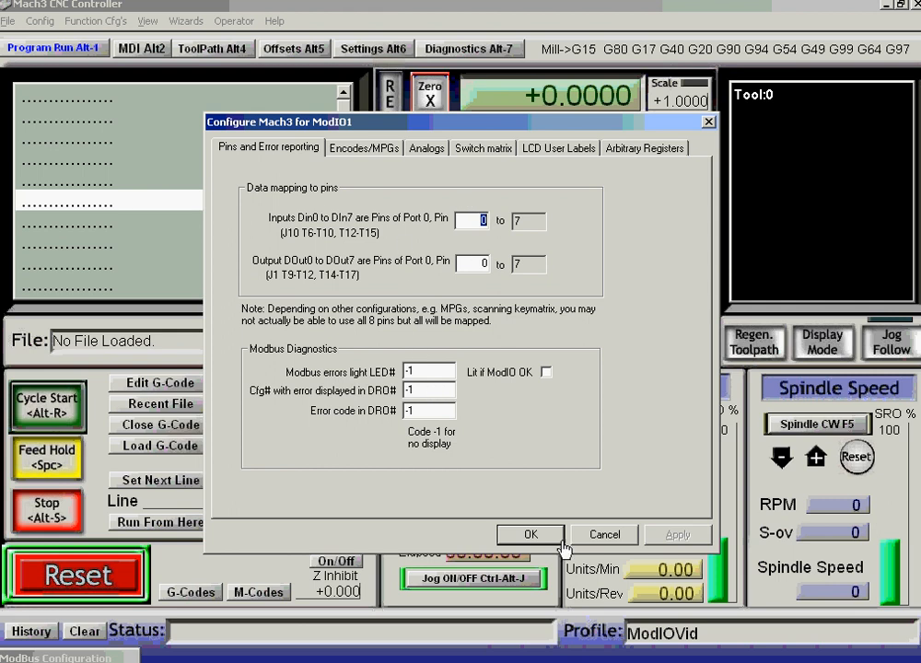
click(530, 536)
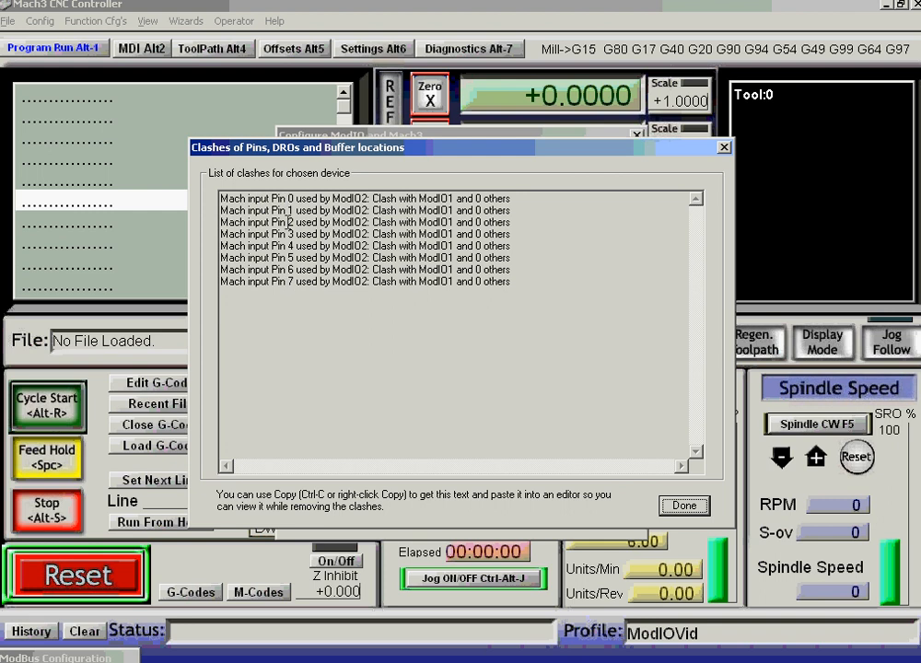
click(683, 509)
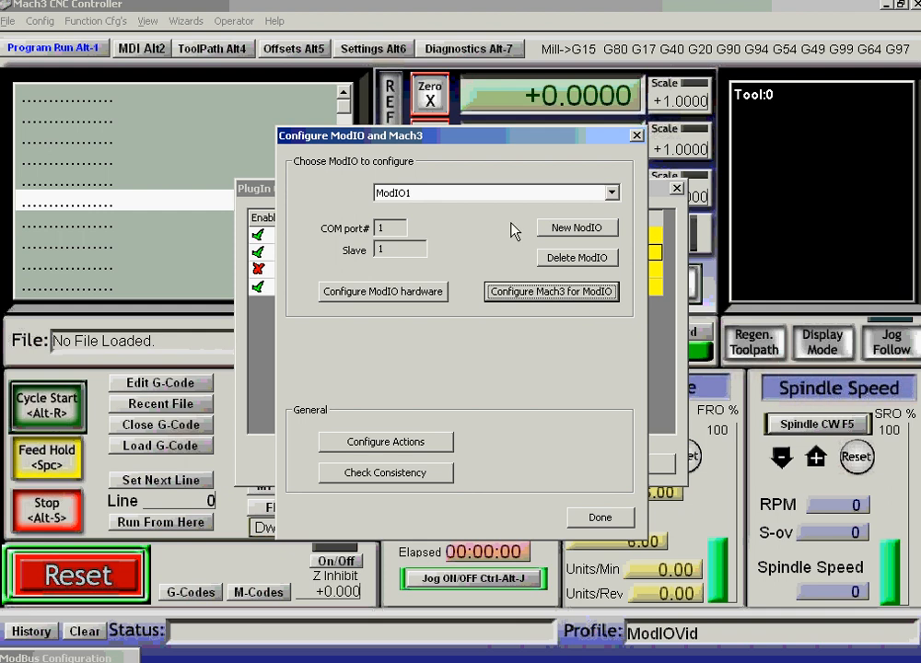
- Set the starting pin of both the inputs and the outputs of ModIO2 to 8, then accept and close the plugin configuration
click(611, 193)
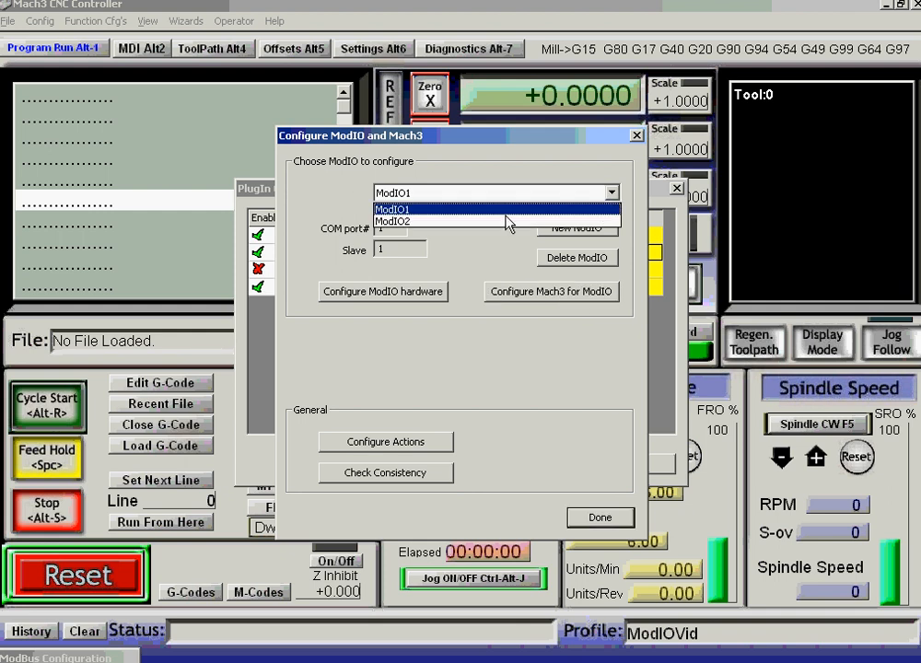
click(406, 221)
click(532, 293)
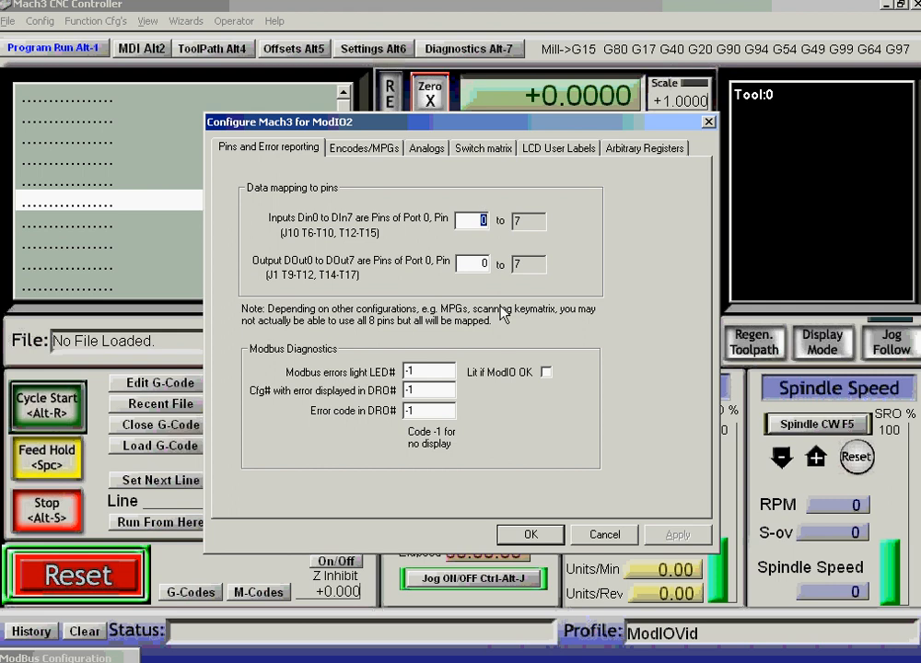
text(8)
key(Tab)
text(8)
click(531, 535)
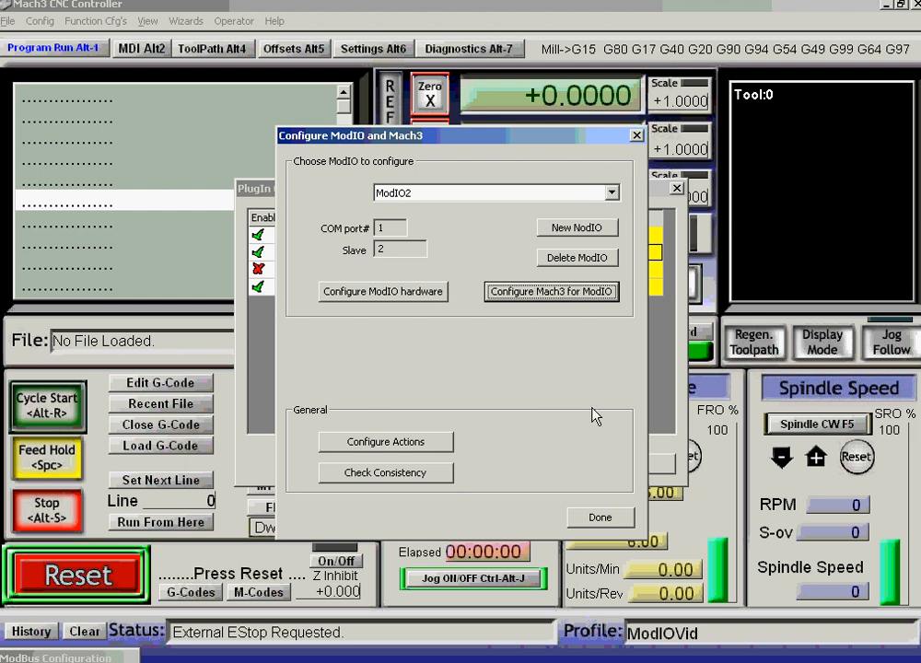
click(603, 519)
click(641, 463)
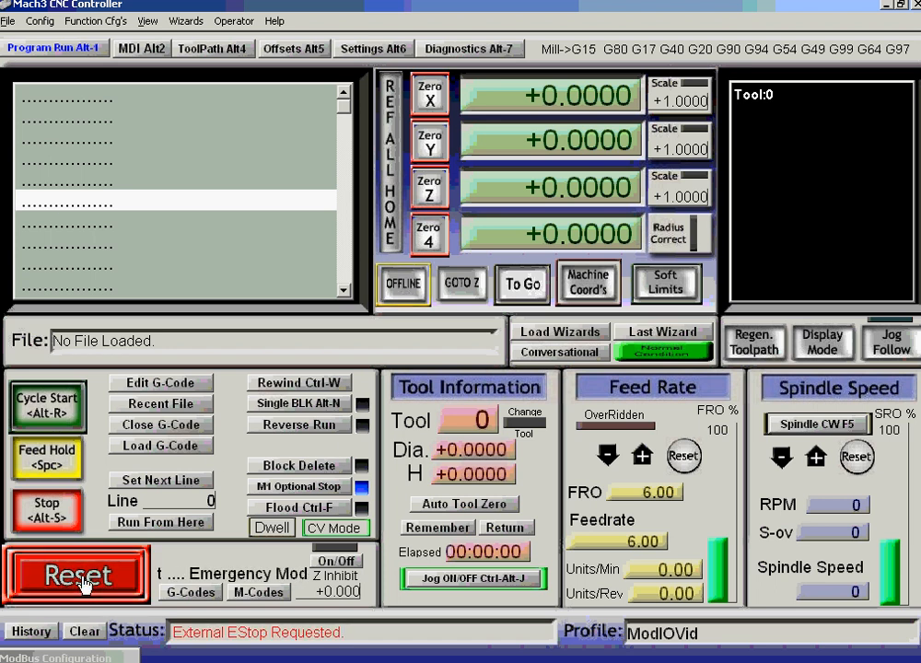
- Assign the EStop input signal to port 1 in Ports and Pins, apply the change and reset the controller
click(40, 20)
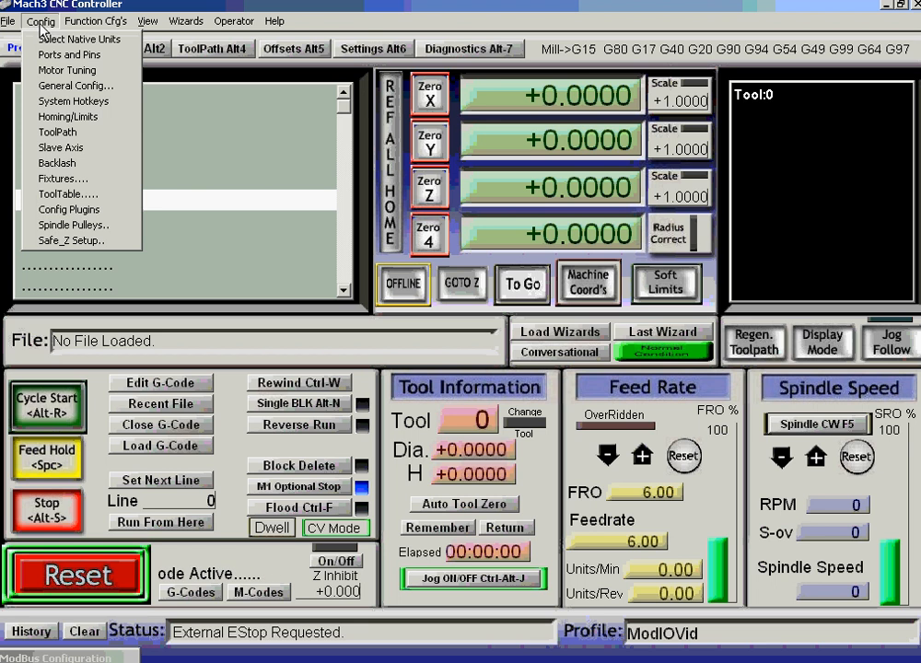
click(58, 56)
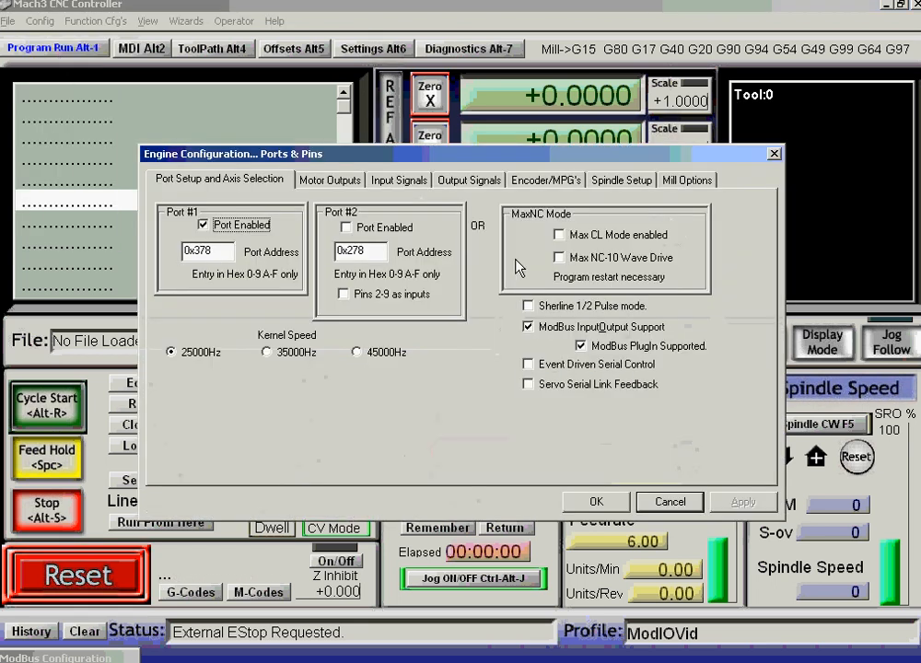
click(396, 181)
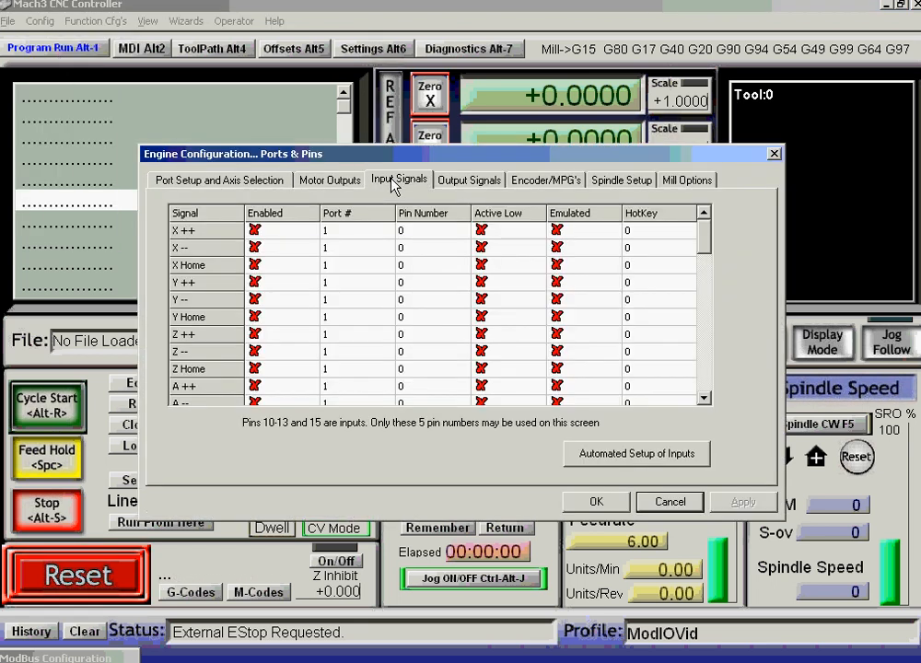
drag(700, 233, 705, 297)
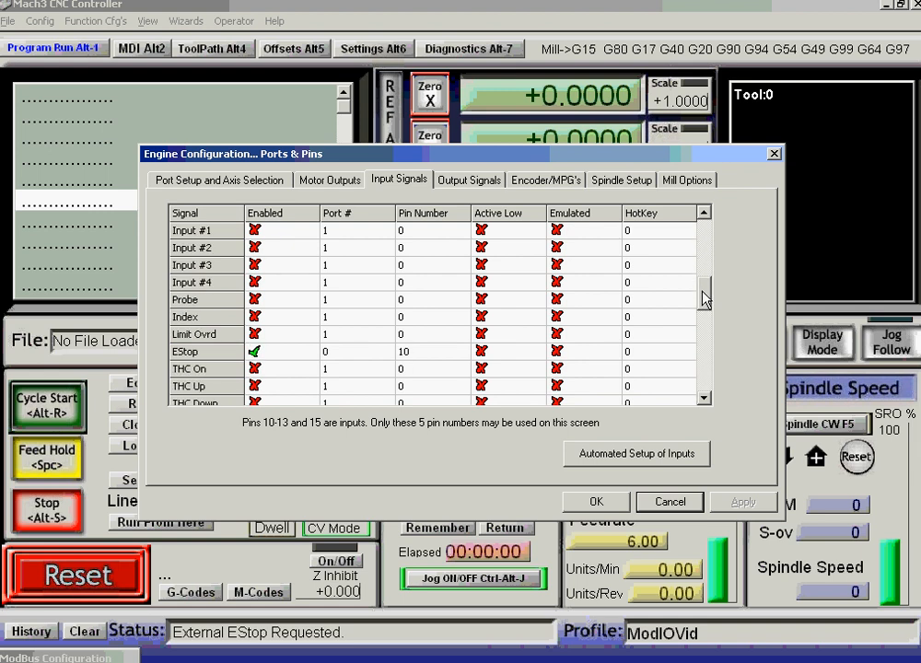
click(328, 357)
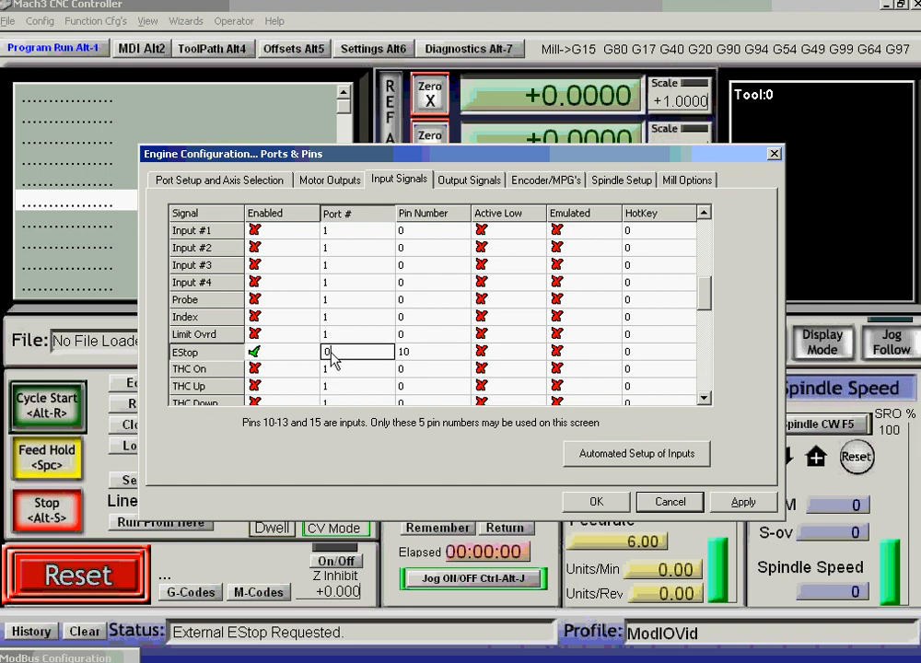
text(1)
click(743, 502)
click(596, 501)
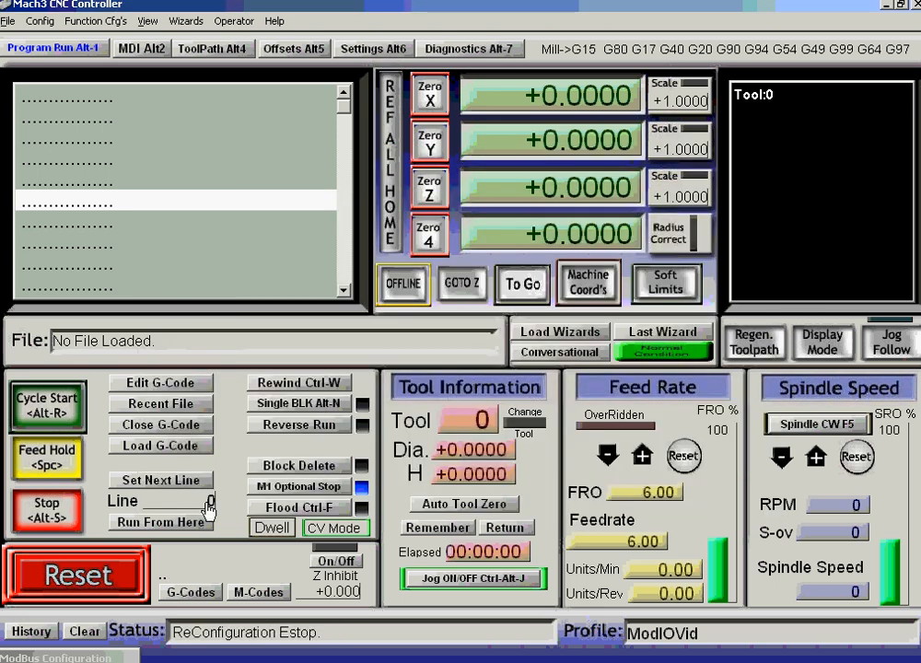
click(101, 578)
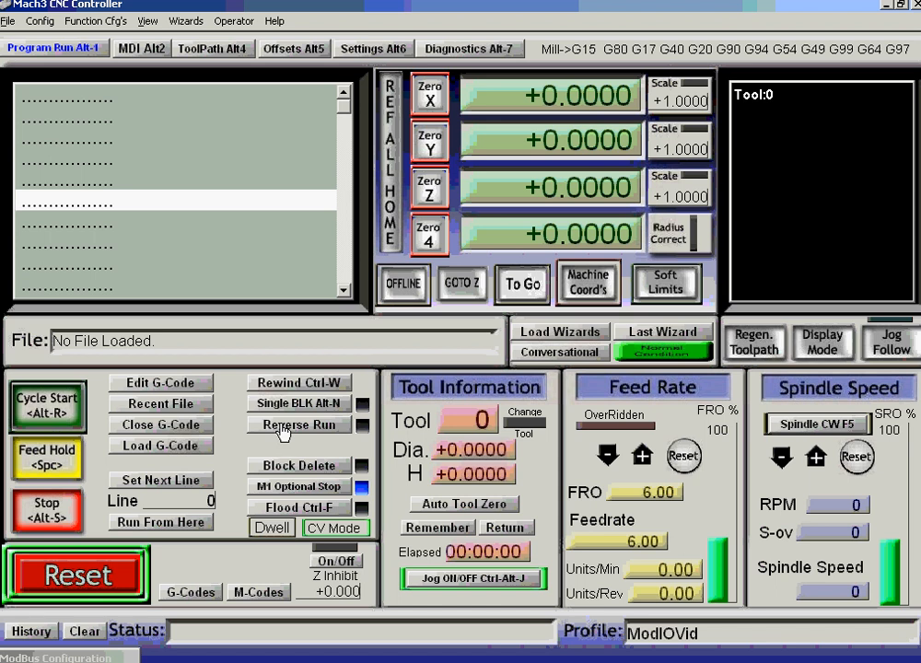
- Enable the Input #1 signal in the Ports and Pins input signals list
click(41, 22)
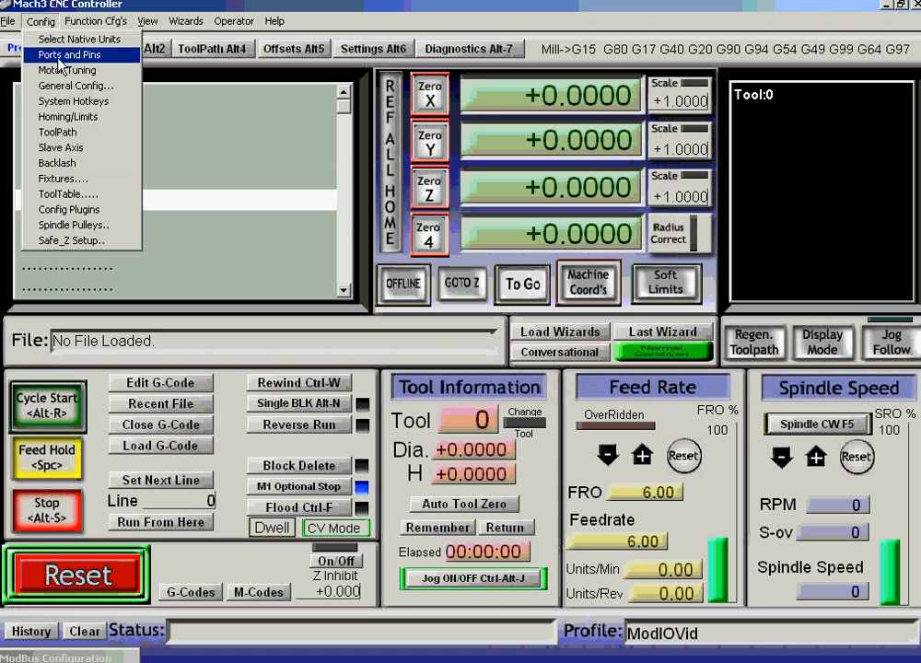
click(60, 56)
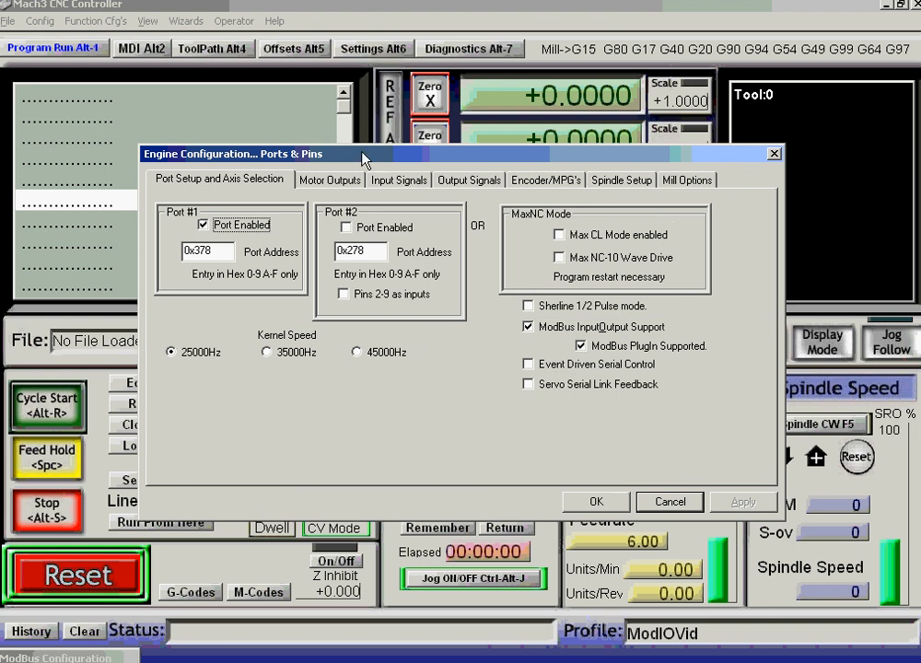
click(398, 181)
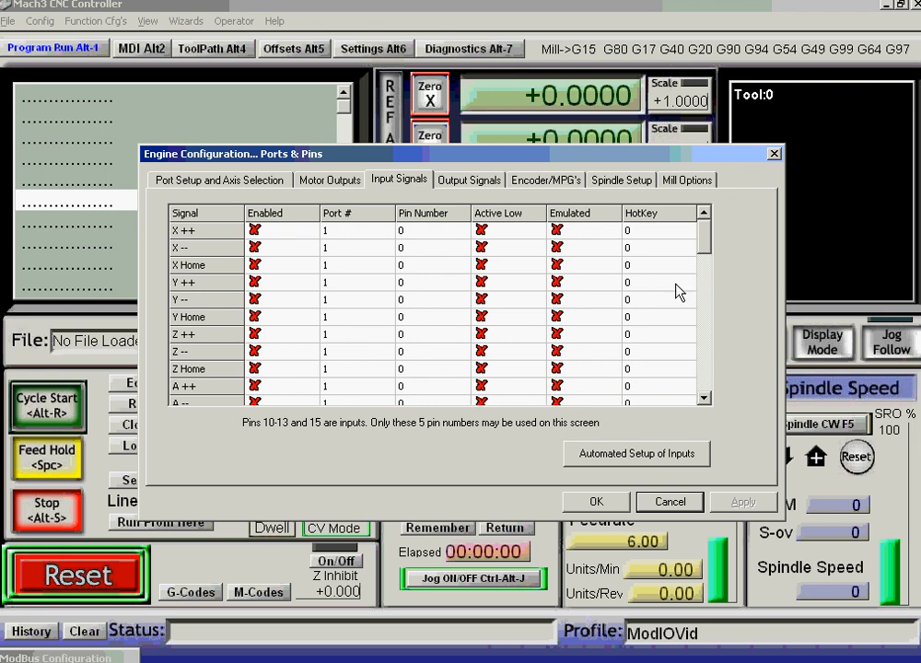
drag(705, 240, 707, 288)
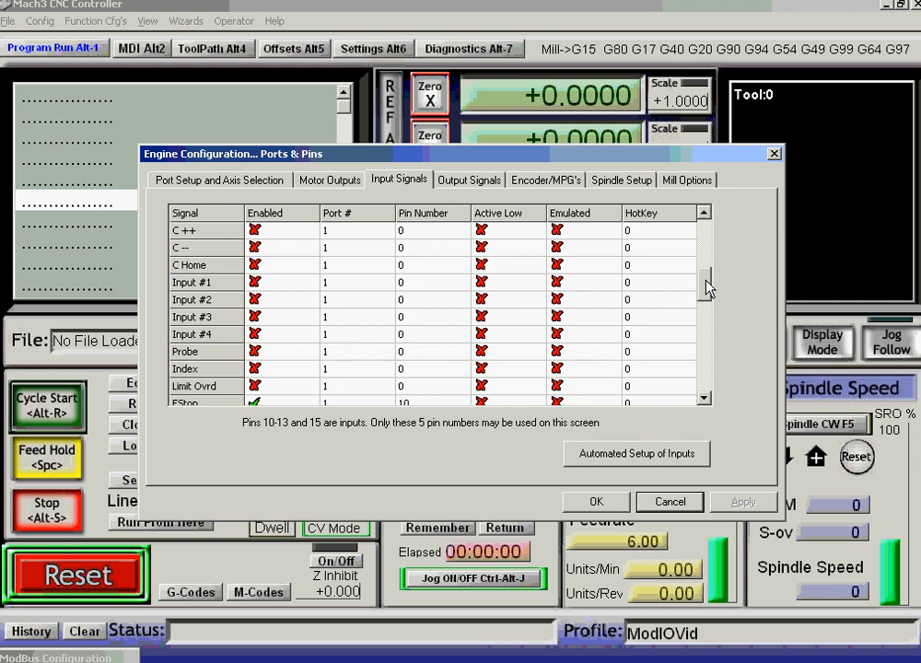
click(255, 284)
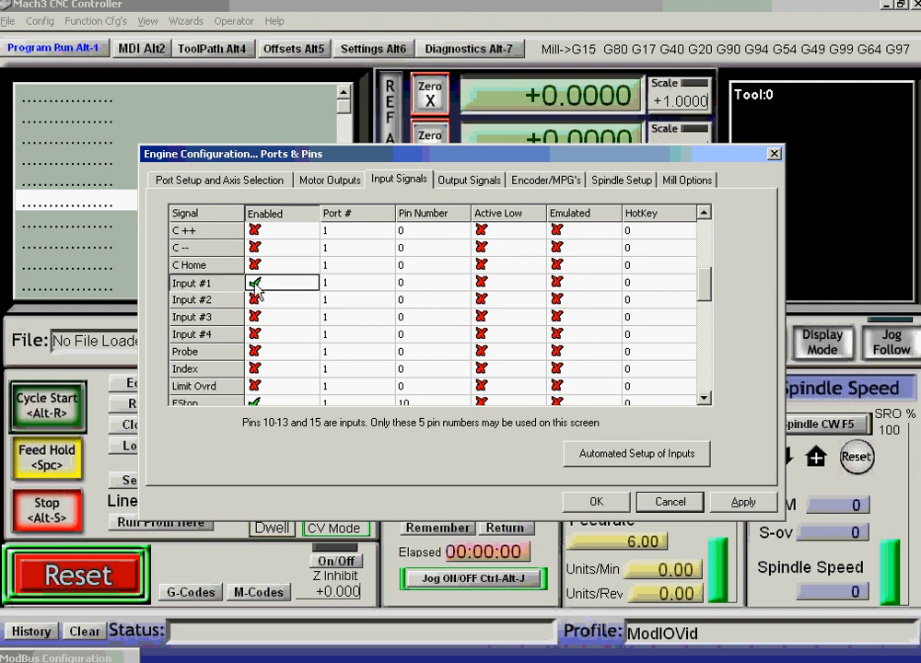
click(328, 289)
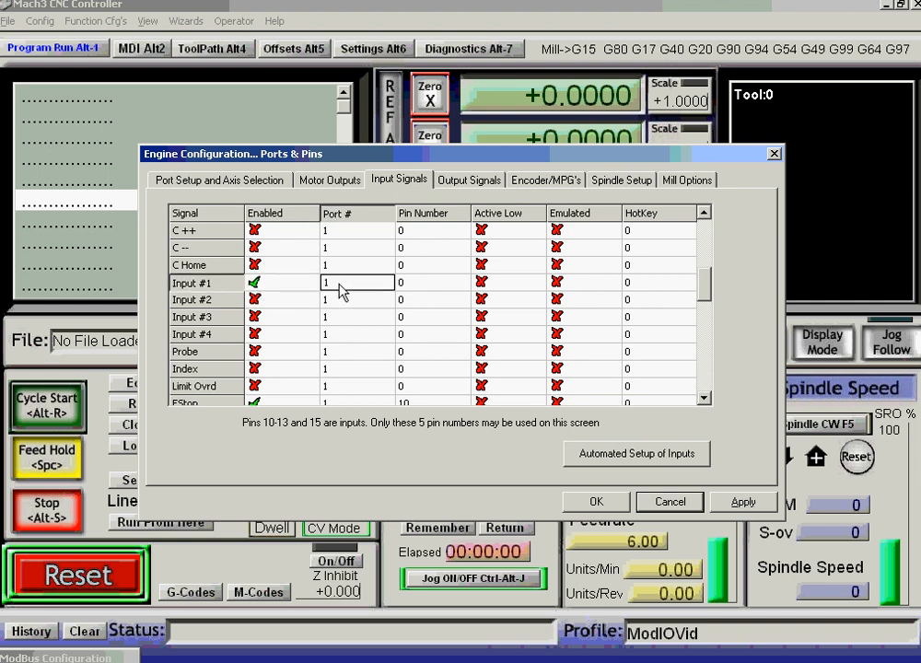
click(401, 286)
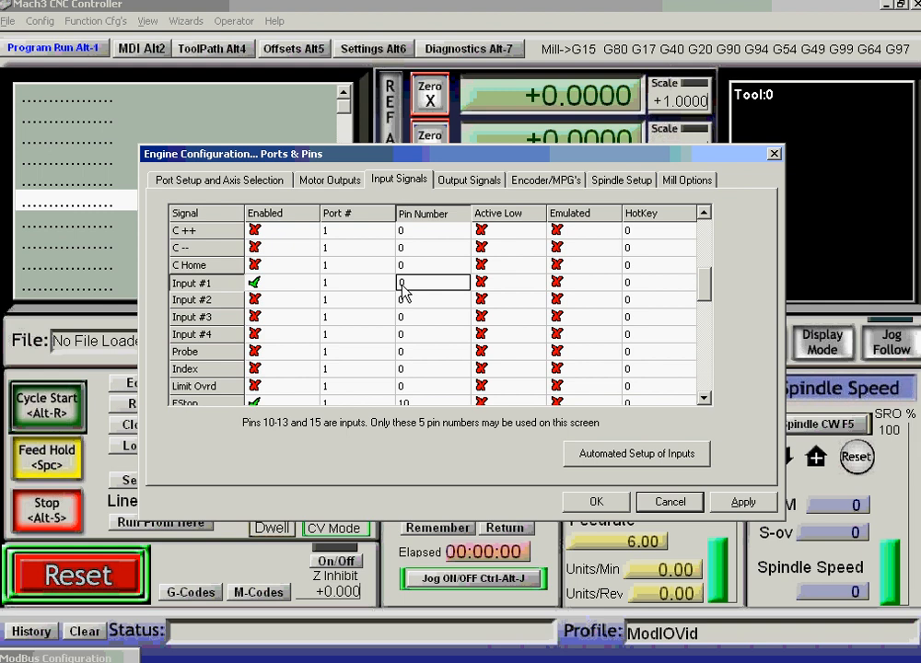
click(336, 289)
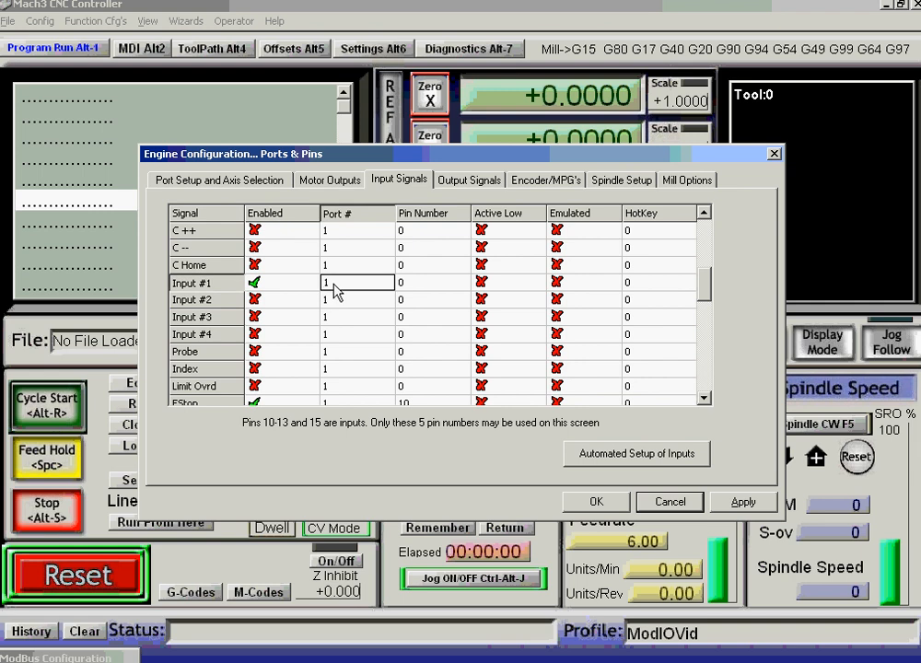
double_click(324, 283)
click(349, 290)
click(333, 303)
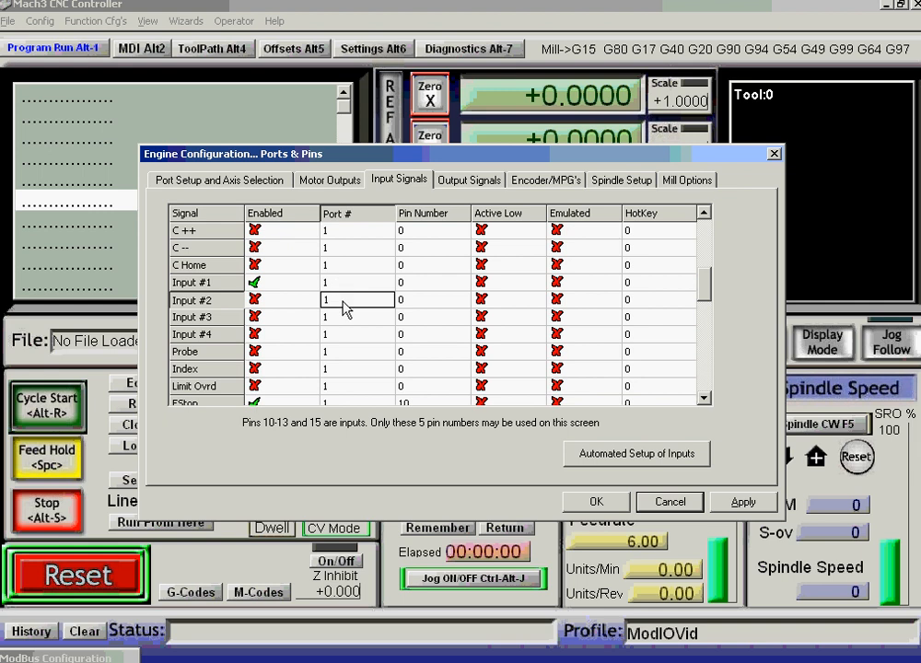
click(399, 301)
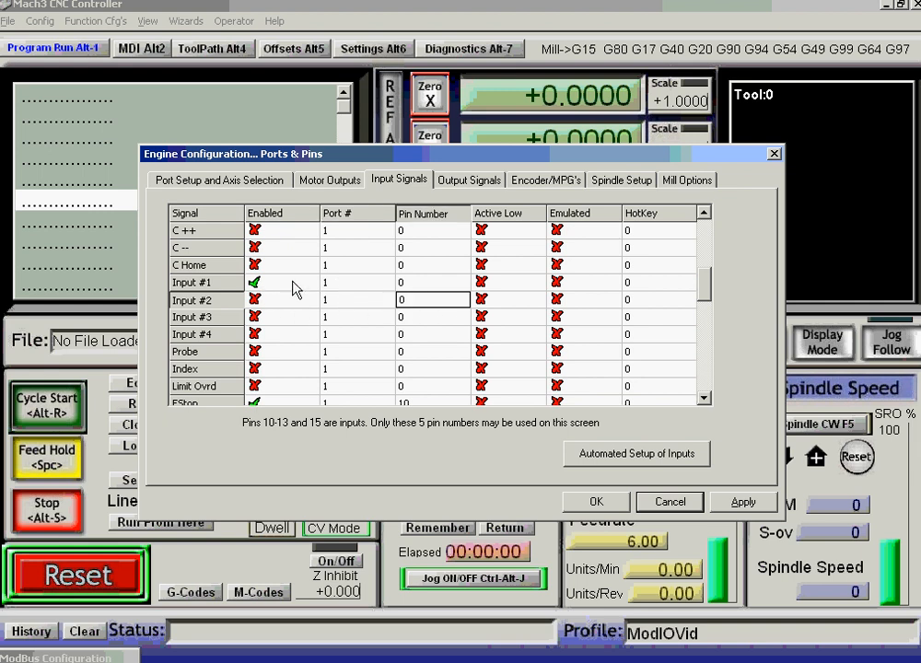
click(343, 282)
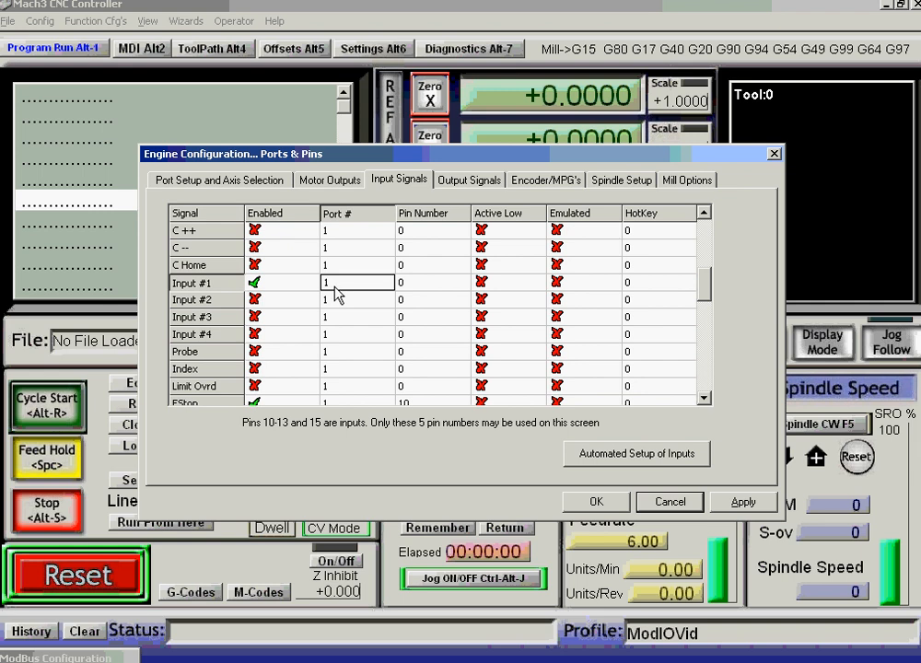
- Assign the Input #1 signal to port 0, pin 4, apply the change and close Ports and Pins
click(256, 283)
click(340, 285)
click(299, 290)
text(0)
click(417, 291)
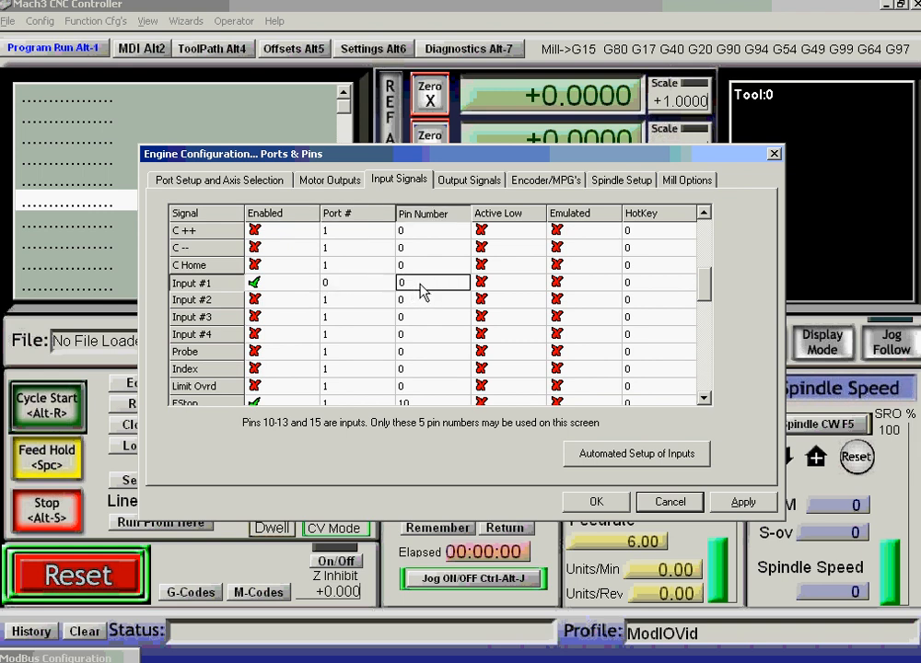
click(423, 292)
key(BackSpace)
text(4)
click(737, 503)
click(589, 503)
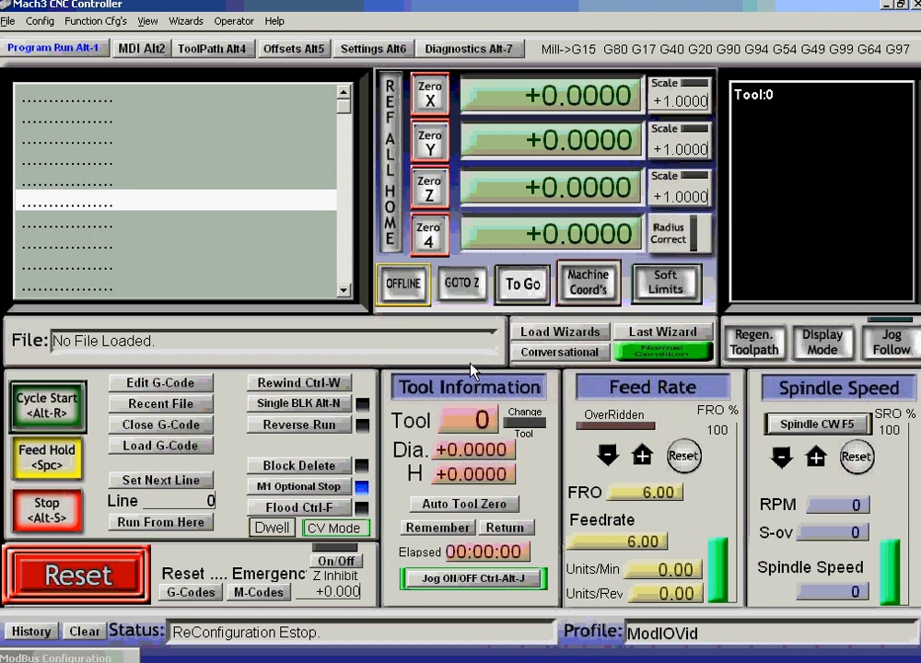
- Check the signal states in the diagnostics, then review ModIO1's data-to-pin mapping in the ModIO plugin configuration and close it
click(472, 48)
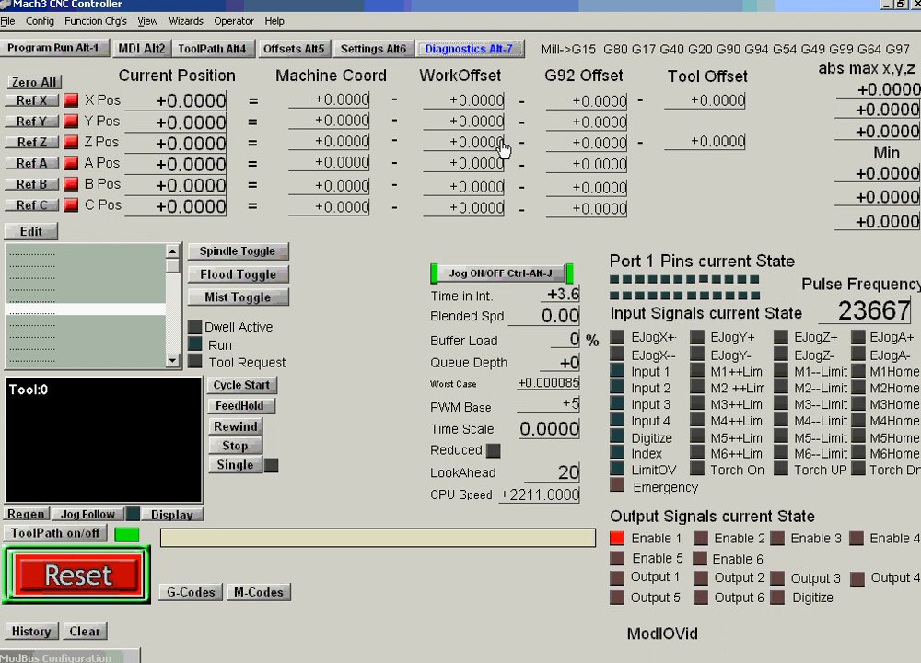
click(48, 23)
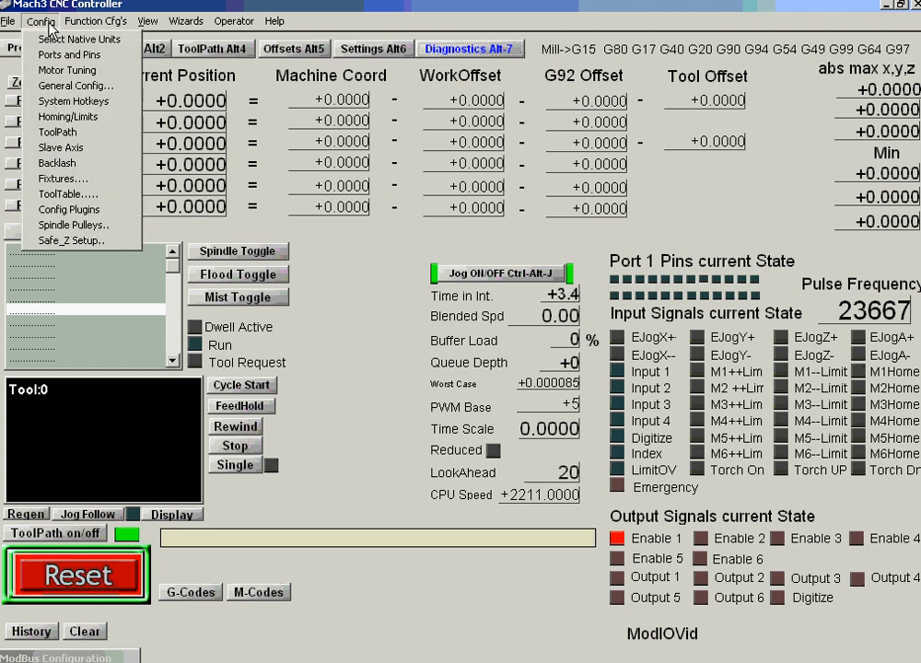
click(86, 210)
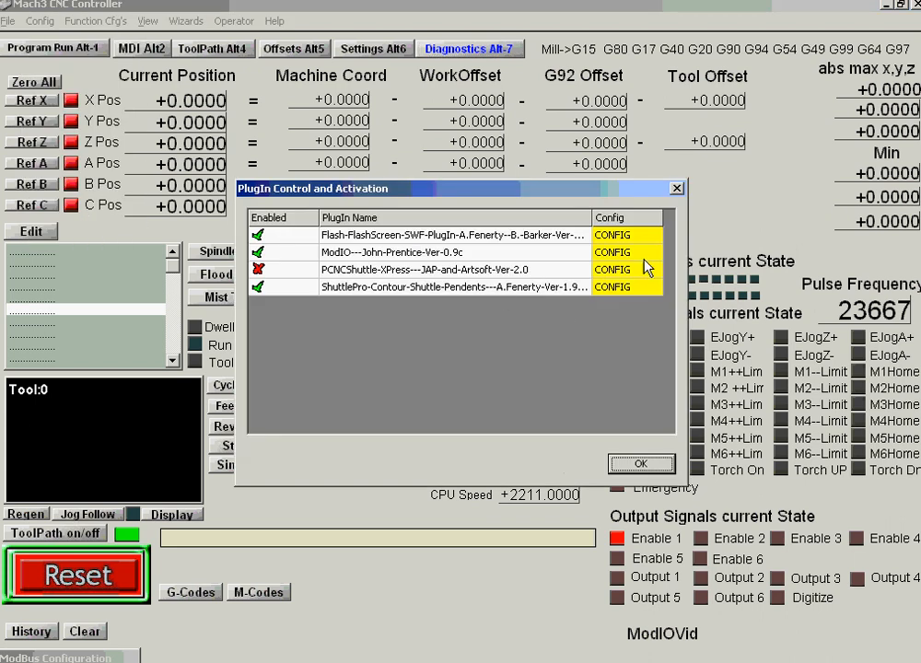
click(620, 253)
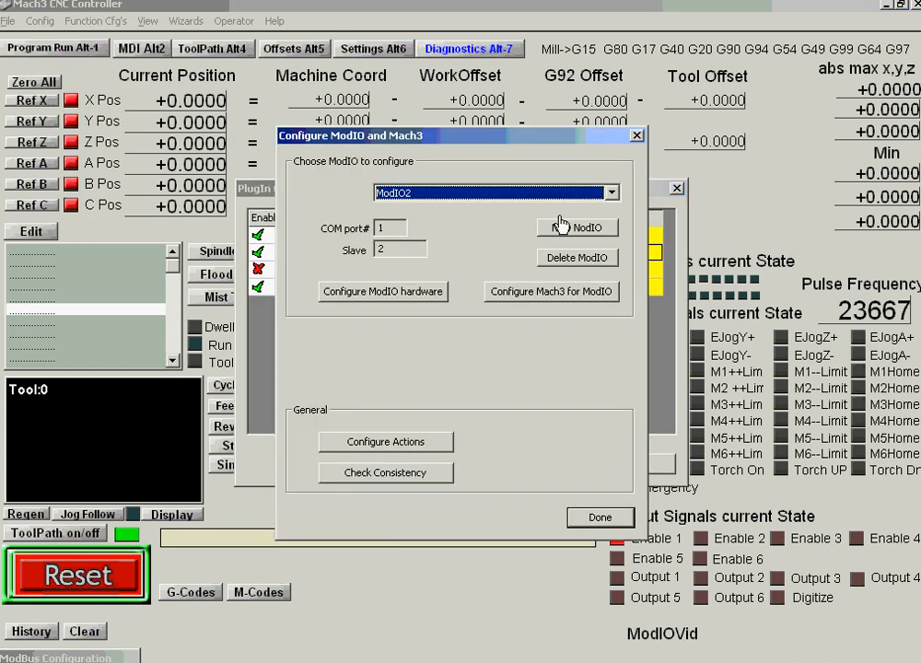
click(612, 192)
click(411, 208)
click(558, 293)
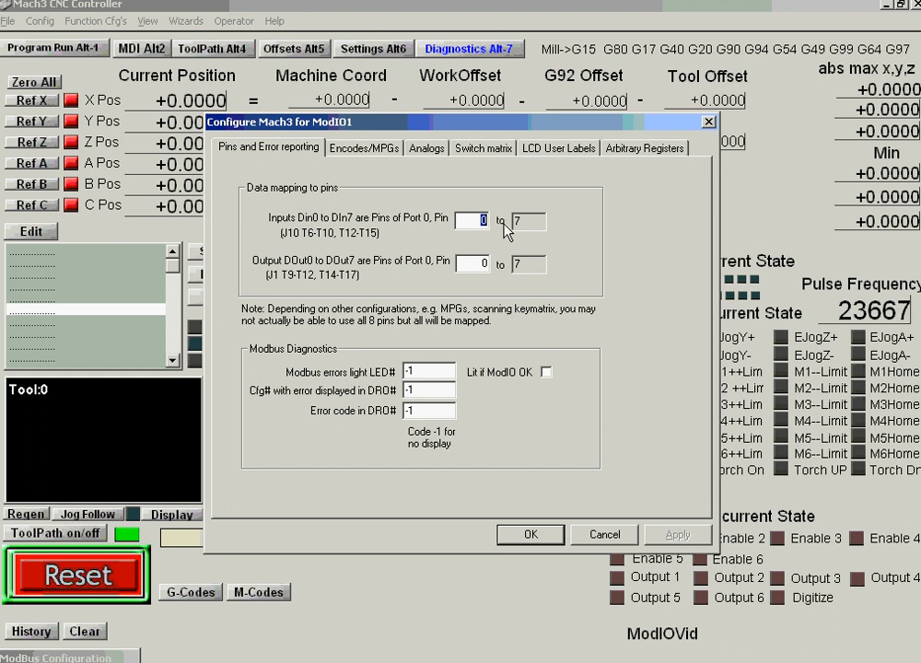
click(531, 534)
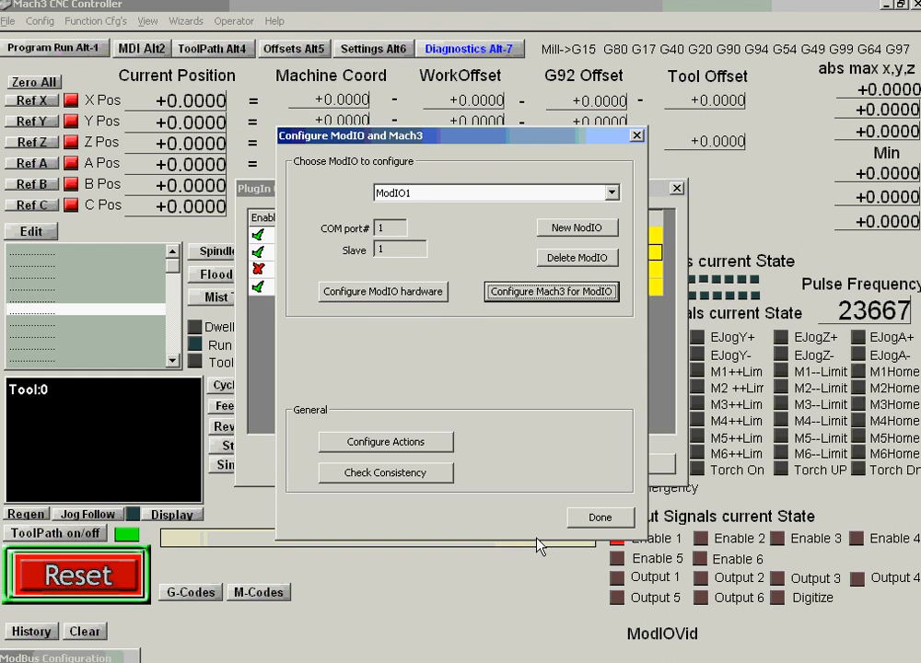
click(604, 519)
click(642, 465)
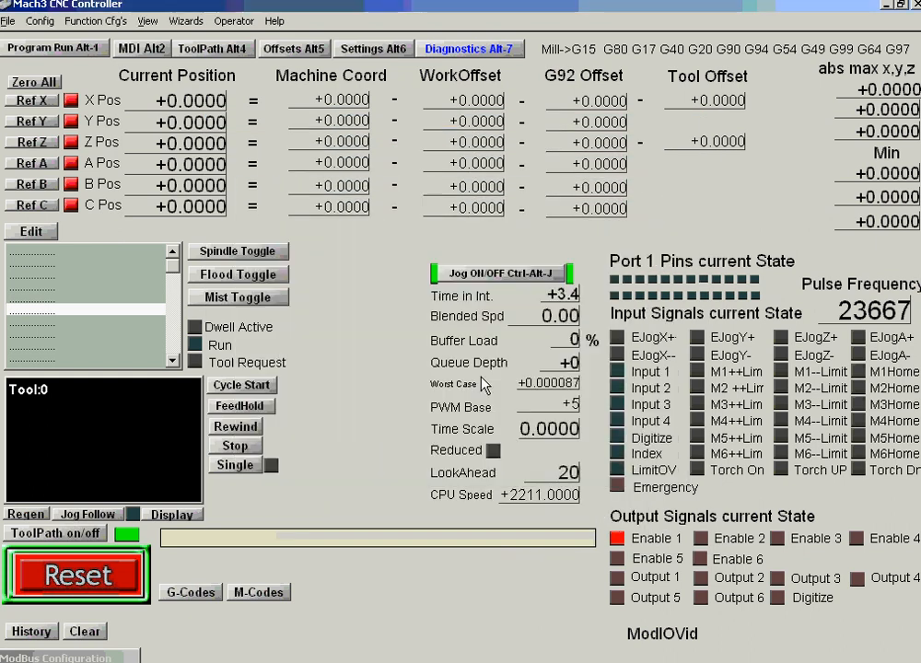
- Review Input #1's port and pin assignment in Ports and Pins, then cancel the dialog
click(40, 21)
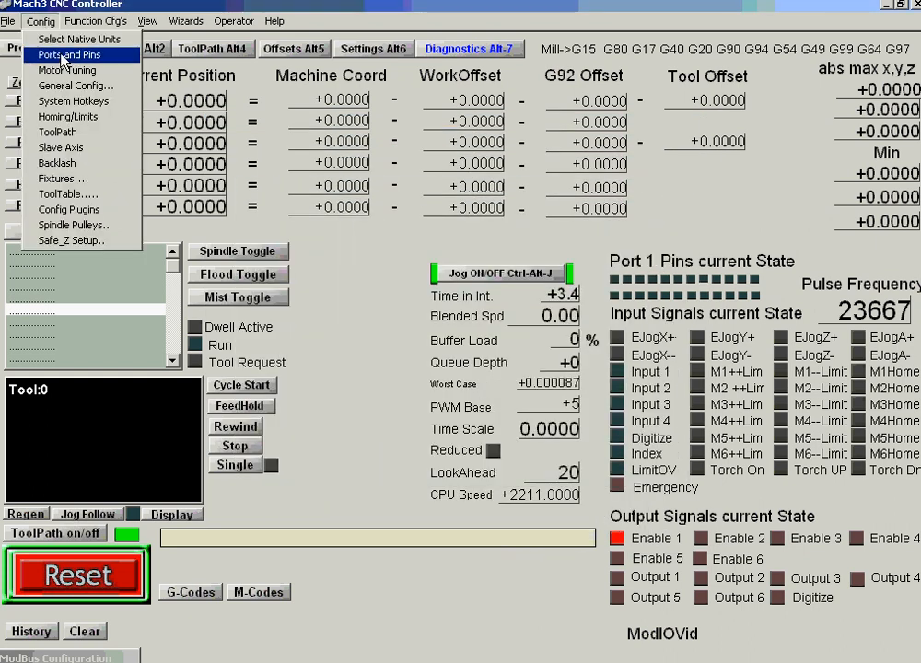
click(52, 54)
click(402, 180)
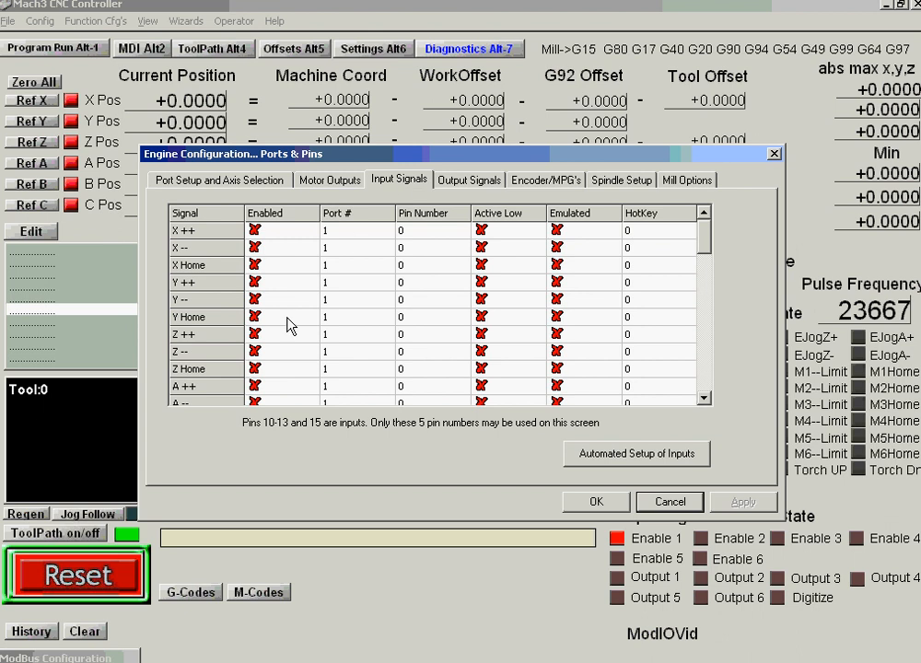
scroll(556, 274, down, 5)
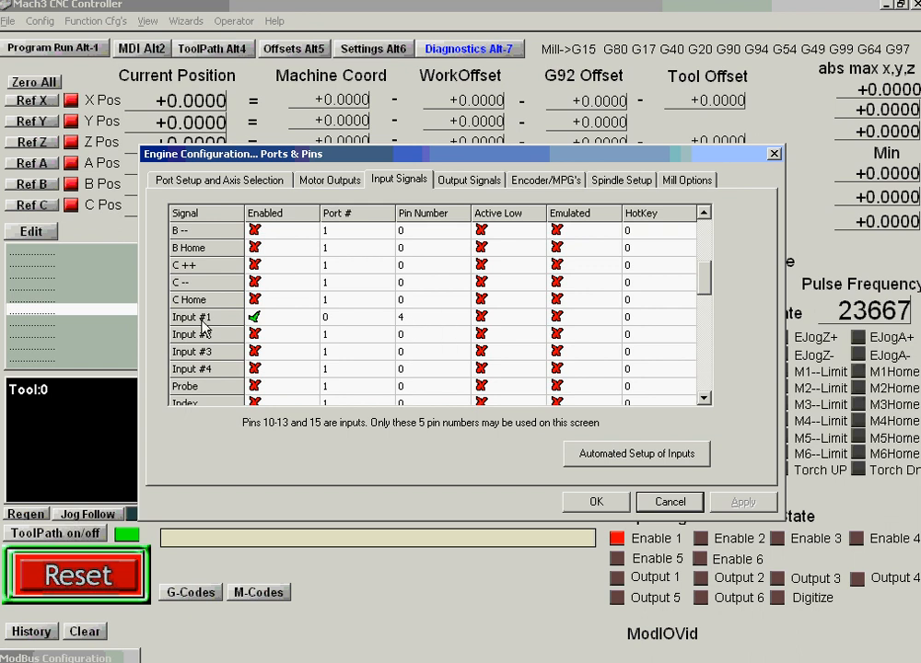
click(669, 501)
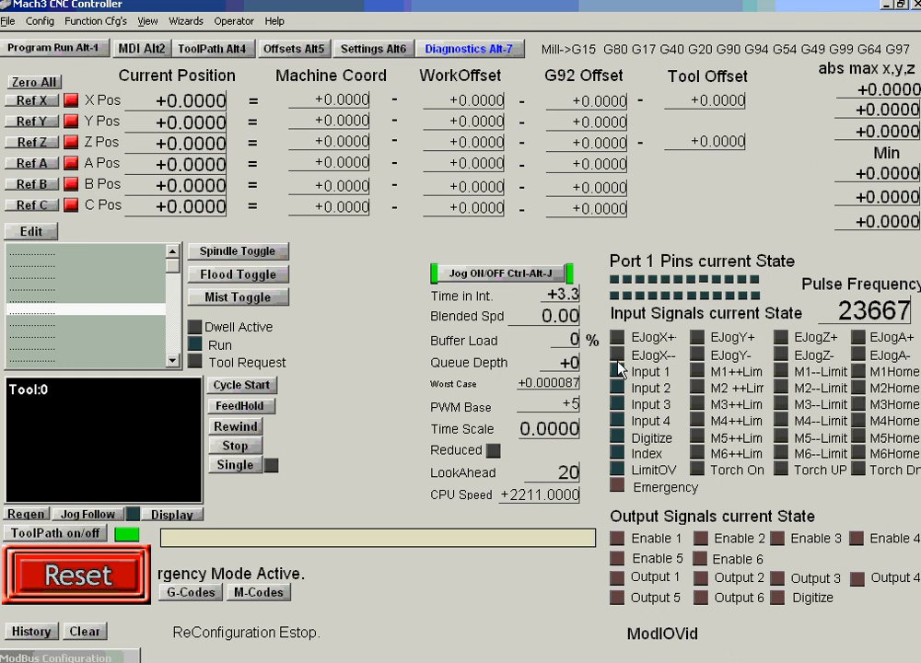
- Assign the Output #1 signal to port 0 in Ports and Pins and apply the change
click(40, 21)
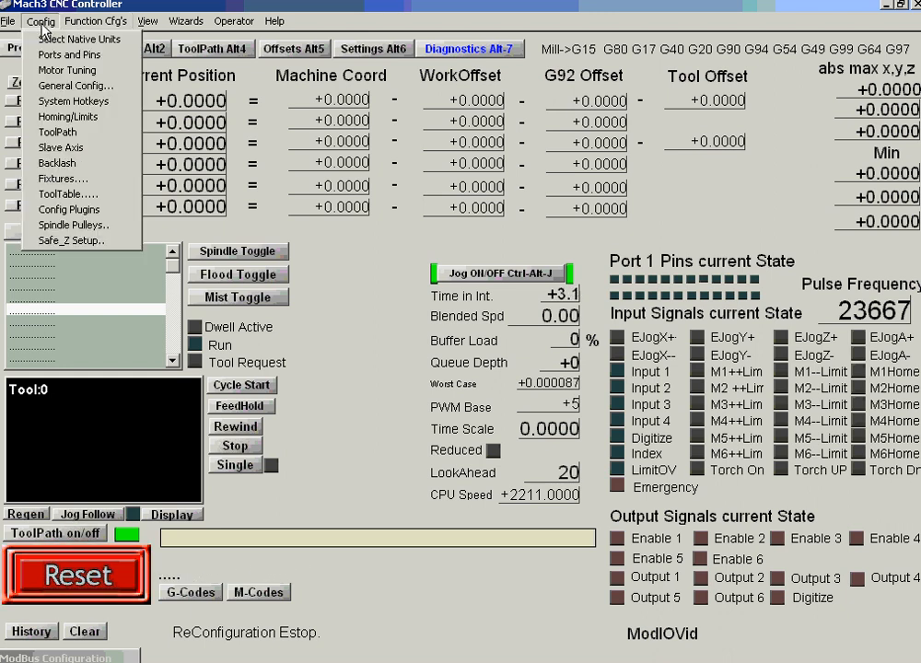
click(58, 56)
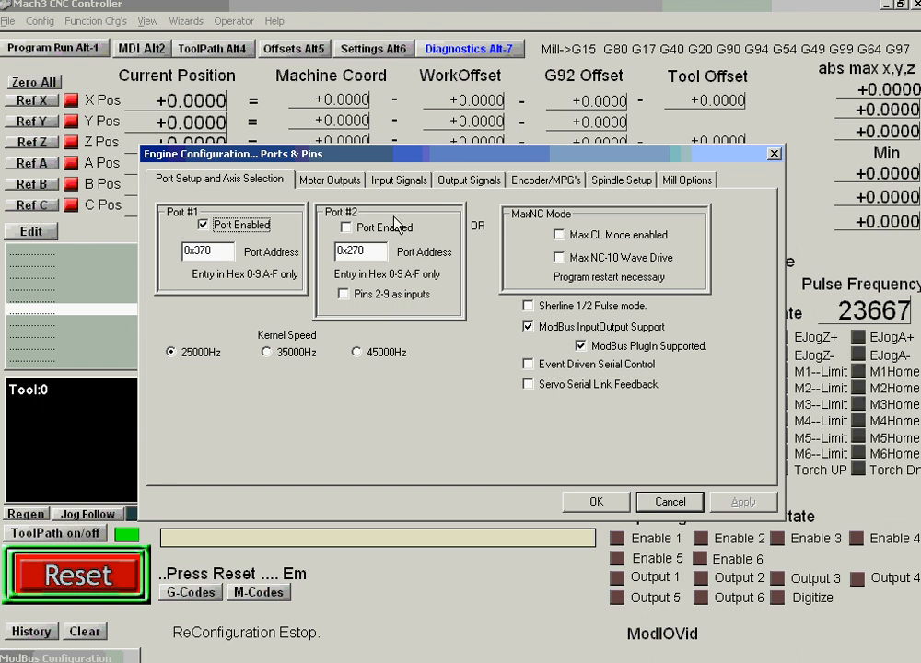
click(459, 180)
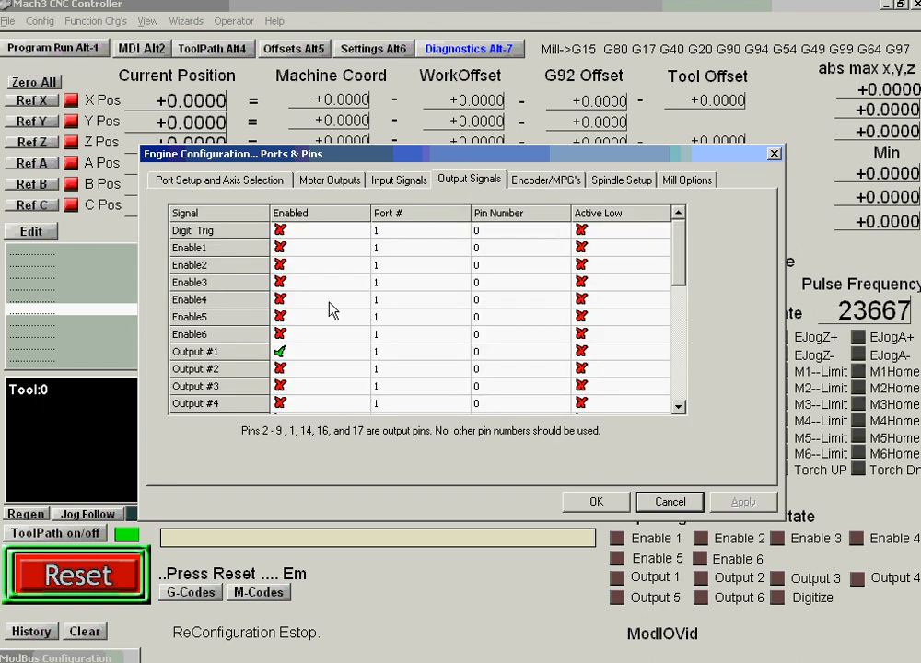
click(384, 353)
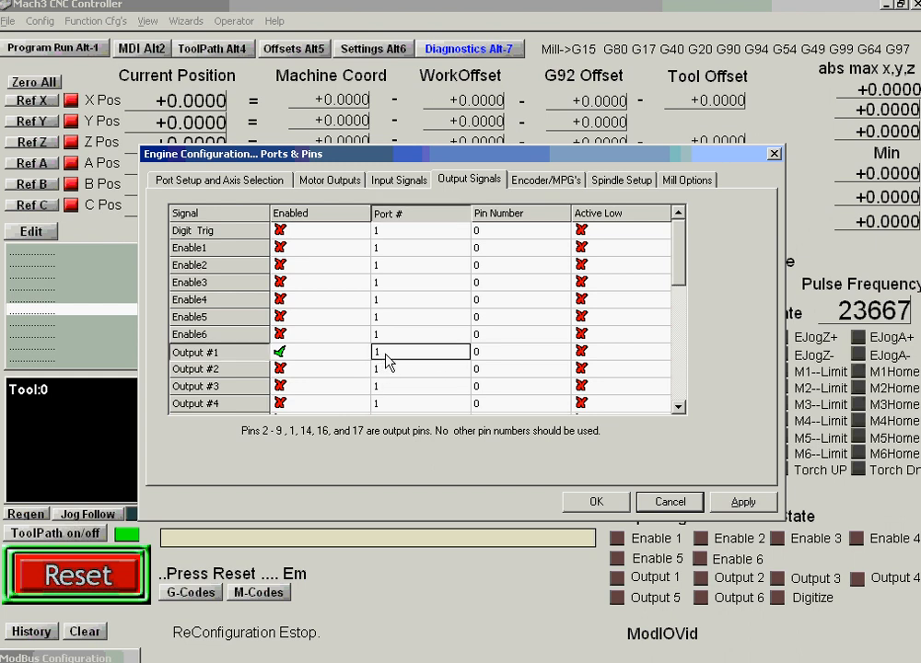
key(BackSpace)
text(0)
click(742, 503)
- Toggle Output #1's Active Low setting on and off repeatedly to test the output, finishing with it on
click(583, 352)
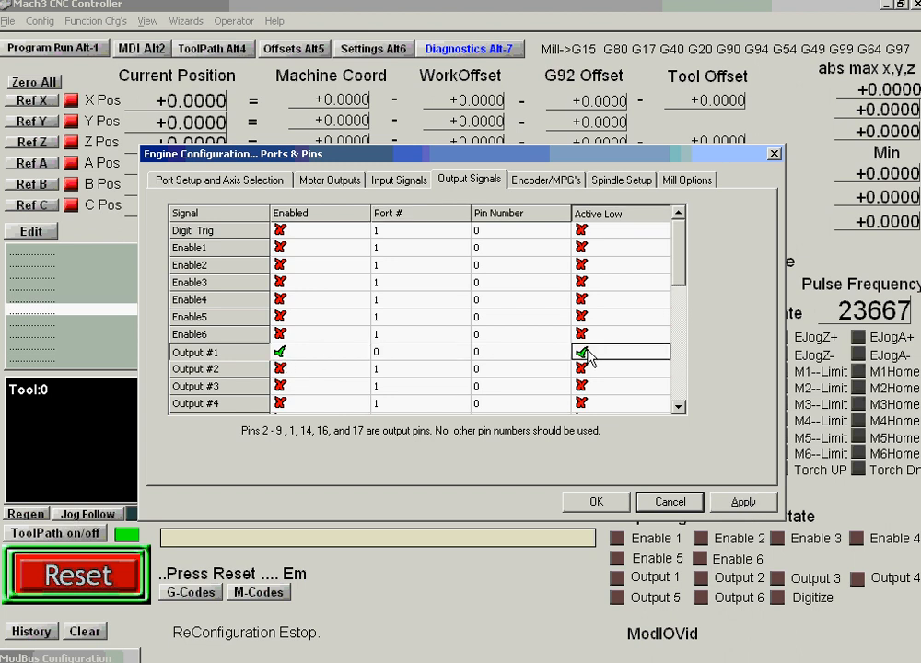
click(584, 353)
click(584, 353)
click(584, 353)
click(584, 353)
click(584, 353)
click(584, 352)
click(584, 353)
click(584, 353)
click(584, 353)
click(584, 352)
- Enable the Output #7 signal in the output signals list
click(678, 406)
click(679, 406)
click(678, 406)
click(679, 406)
click(679, 407)
click(679, 406)
click(678, 406)
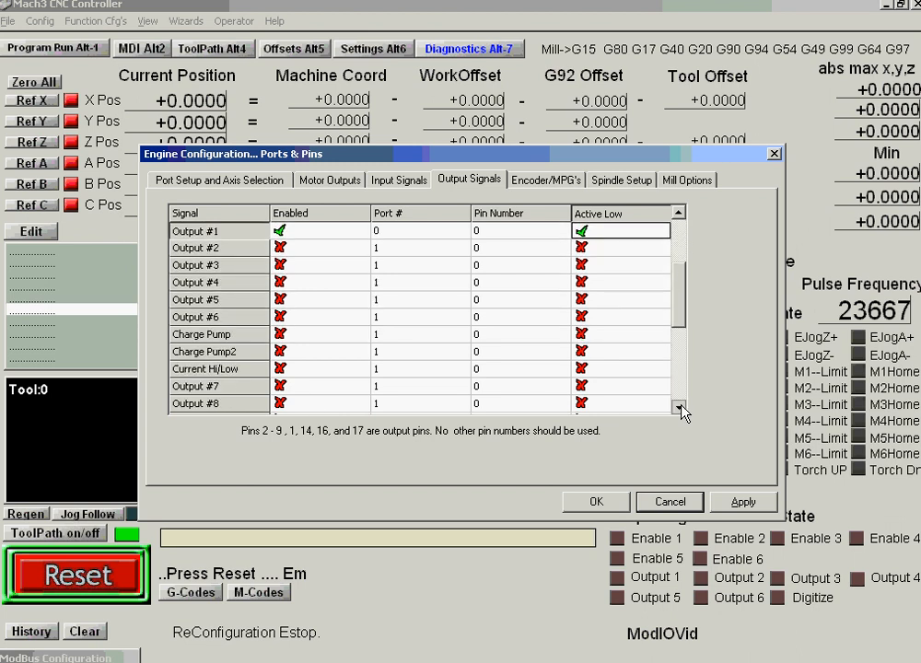
click(280, 387)
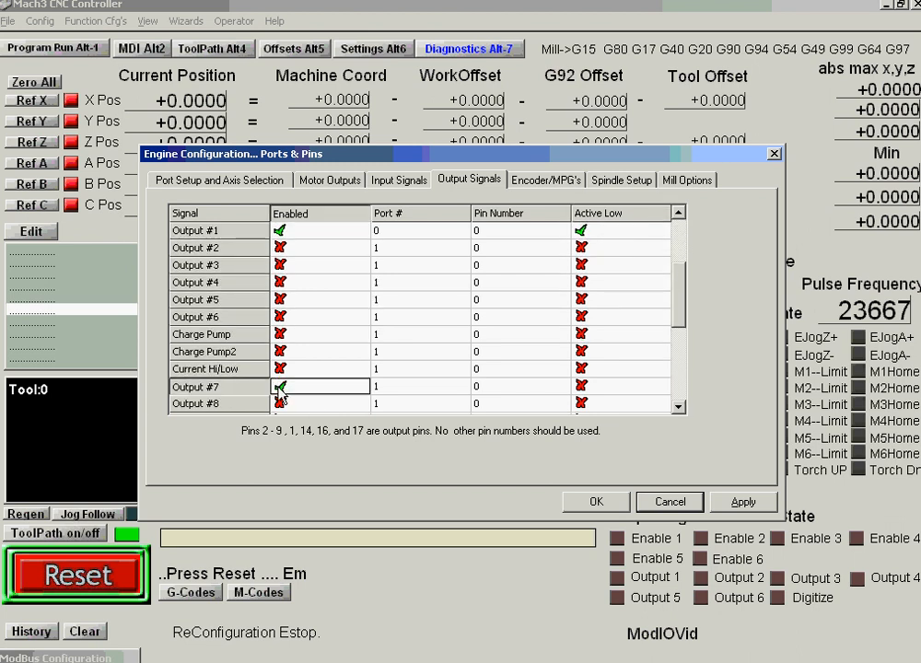
- Assign the Output #7 signal to port 0, pin 1 and apply the change
click(405, 391)
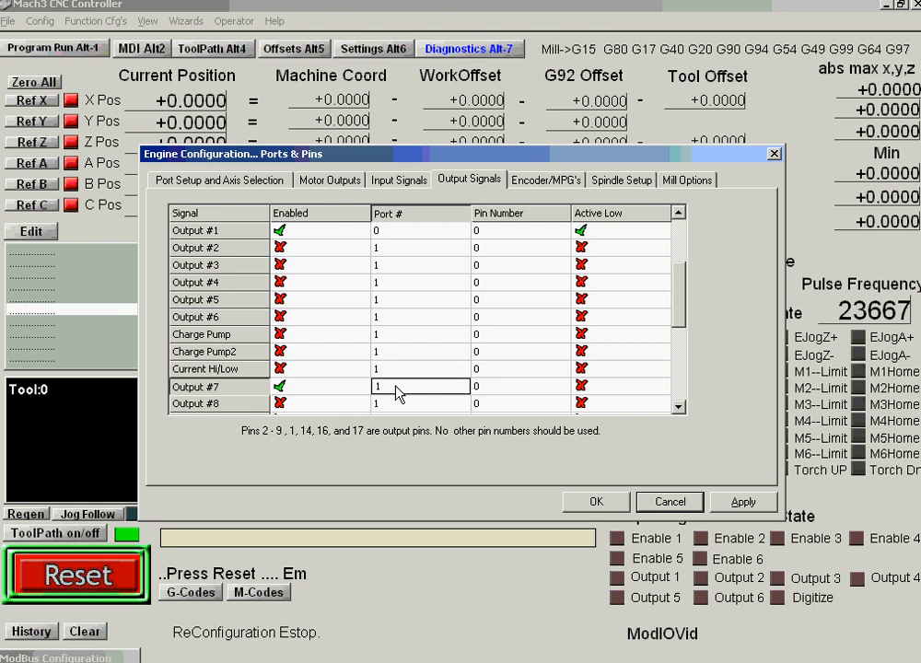
key(BackSpace)
text(0)
click(495, 393)
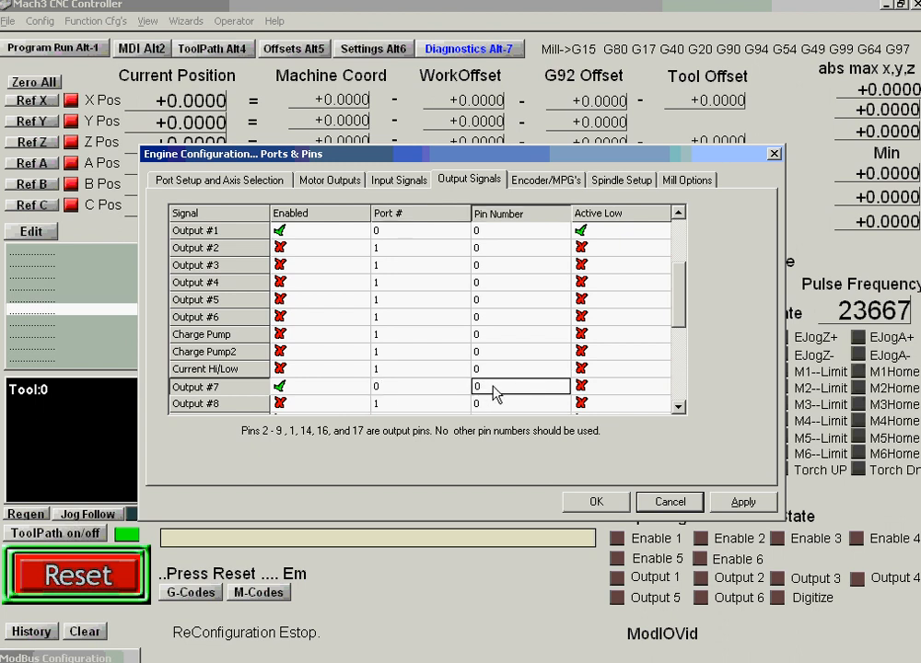
key(BackSpace)
text(1)
click(742, 500)
- Toggle Output #7's Active Low setting on and back off, then cancel Ports and Pins
click(586, 390)
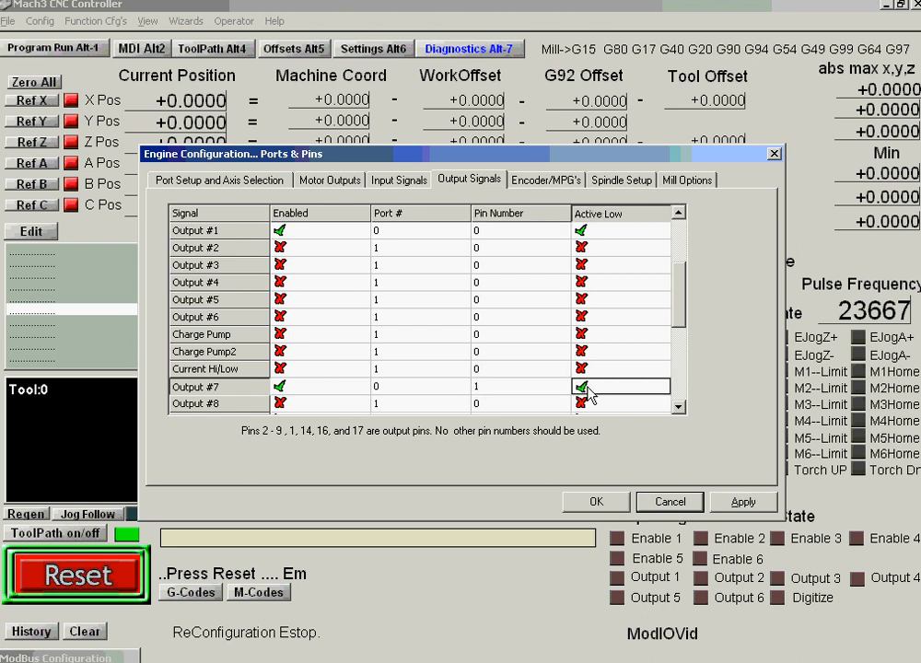
click(587, 391)
click(670, 504)
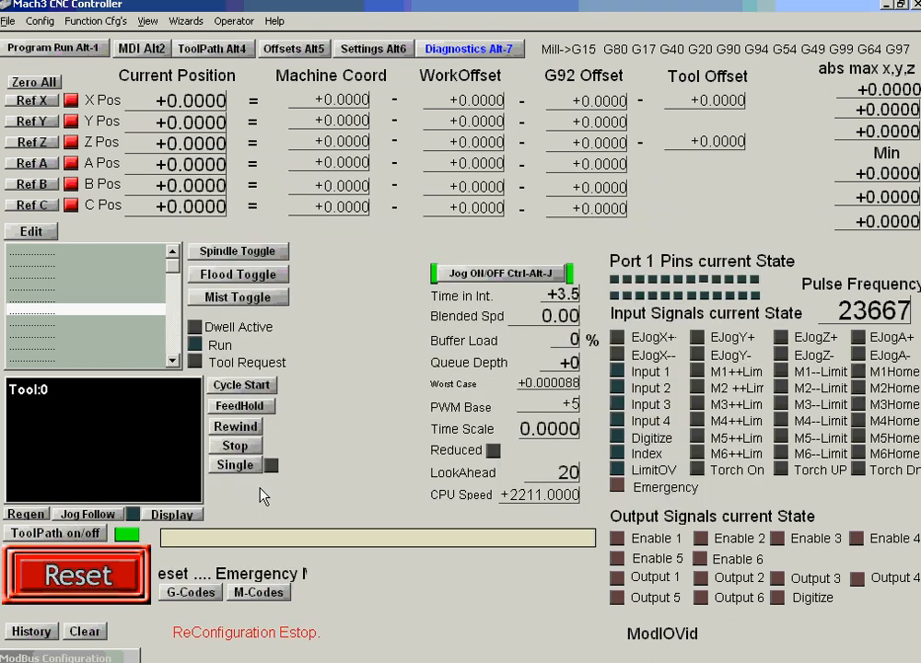
- Clear the emergency stop and set Analog In1 (J1 T2) of ModIO2 to define a DRO in the ModIO plugin's Mach3 configuration
click(78, 574)
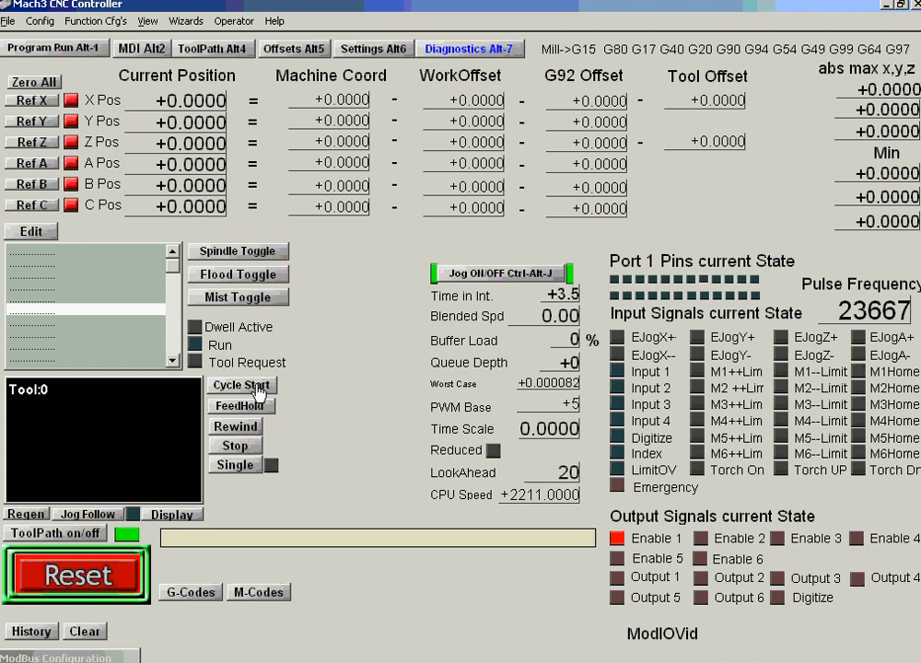
click(40, 20)
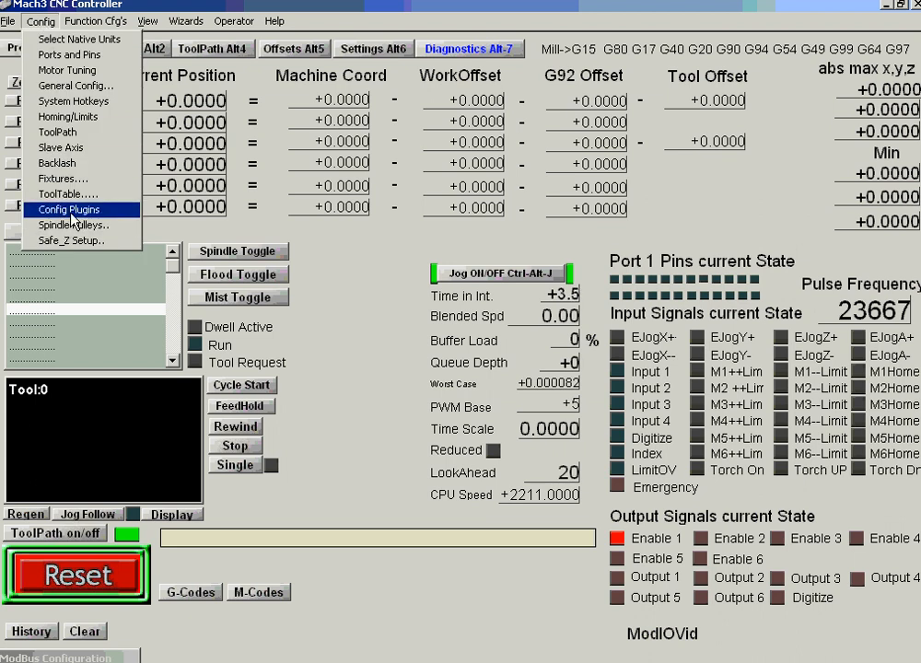
click(62, 209)
click(610, 253)
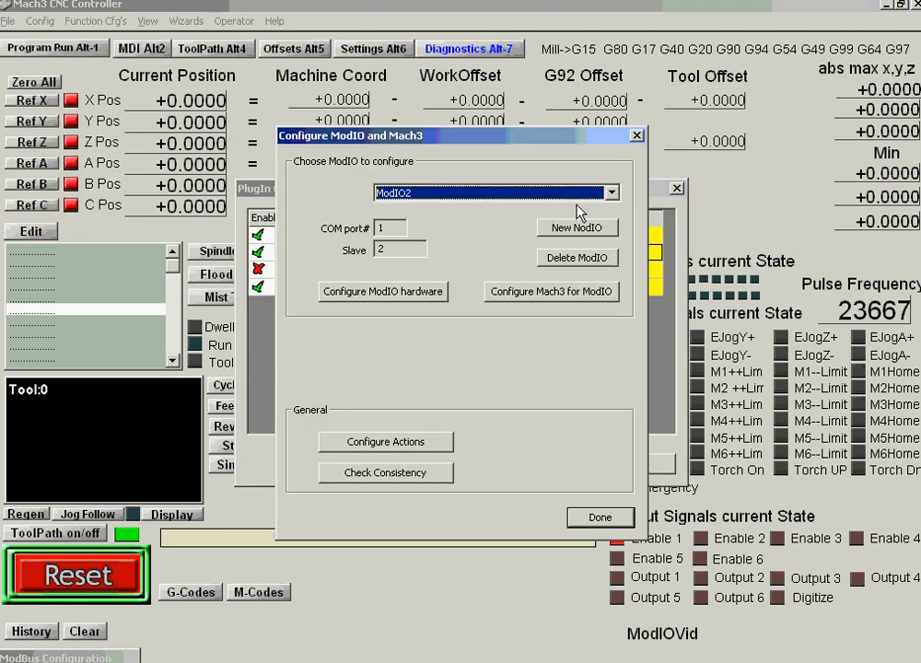
click(561, 297)
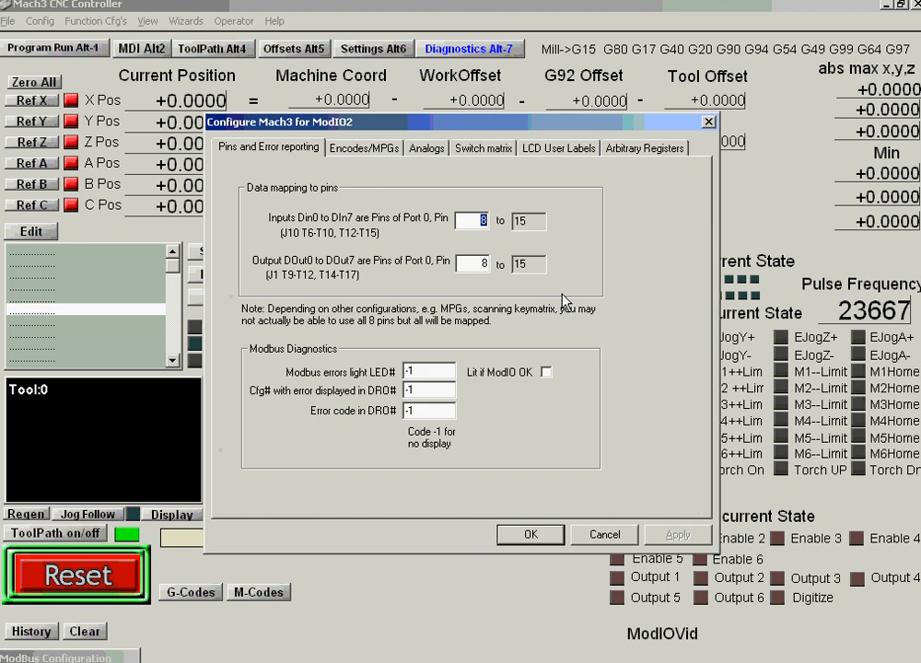
click(423, 149)
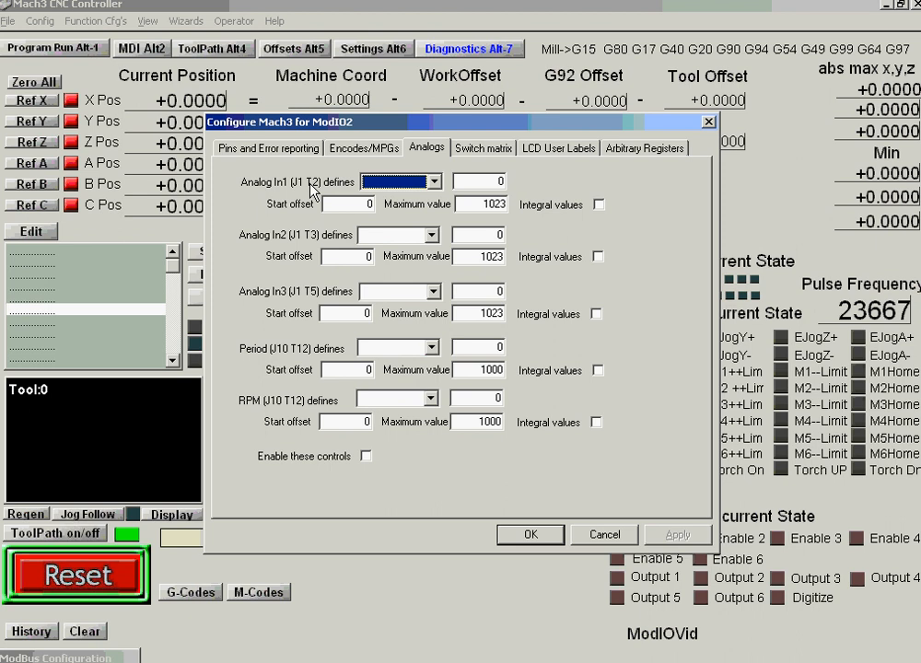
click(435, 183)
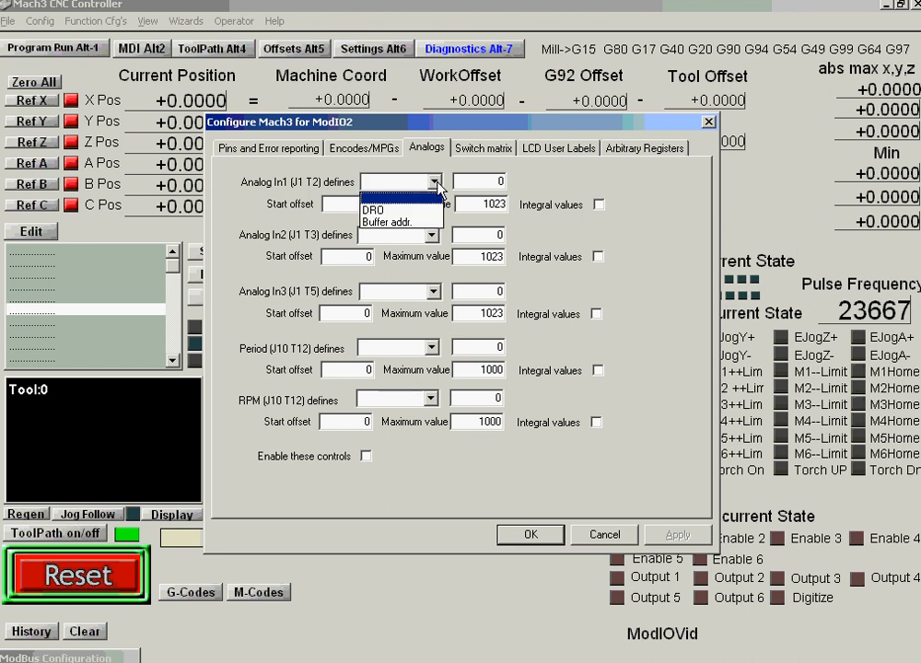
click(377, 211)
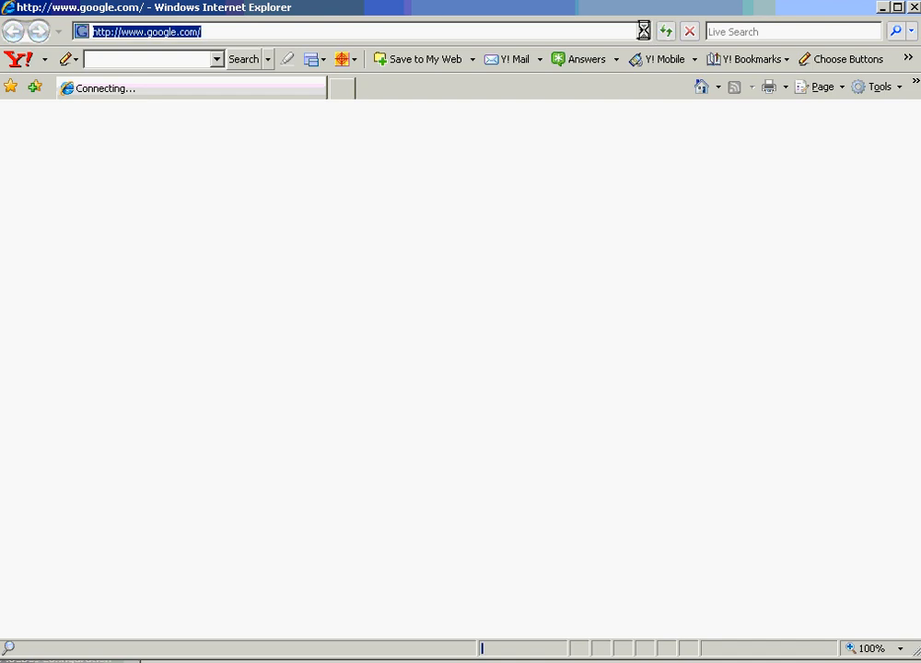
- Switch to Internet Explorer and look up the Feedrate Override code in the OEM DROs table of the machsupport.com customization wiki
click(643, 32)
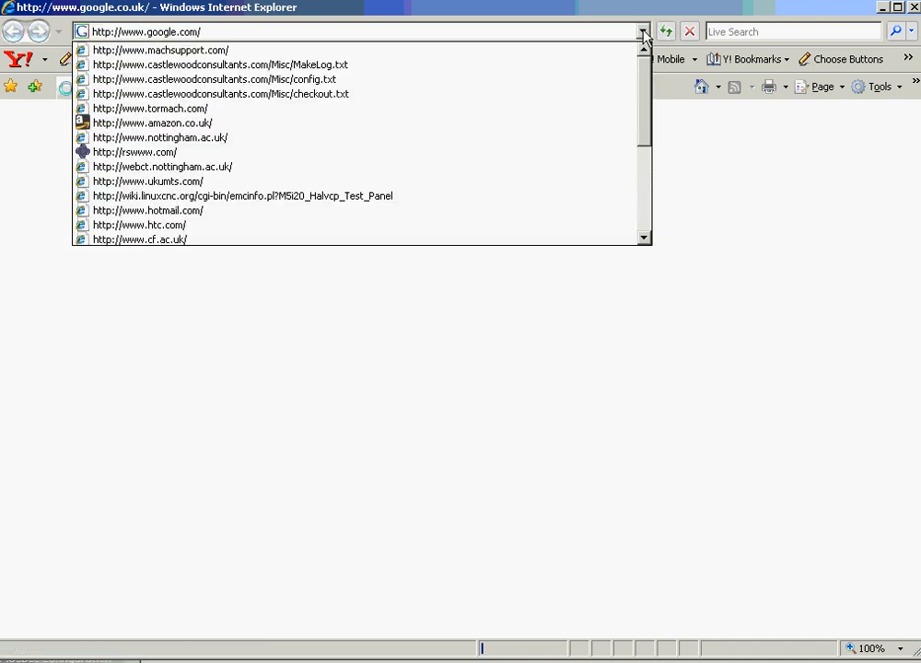
click(175, 51)
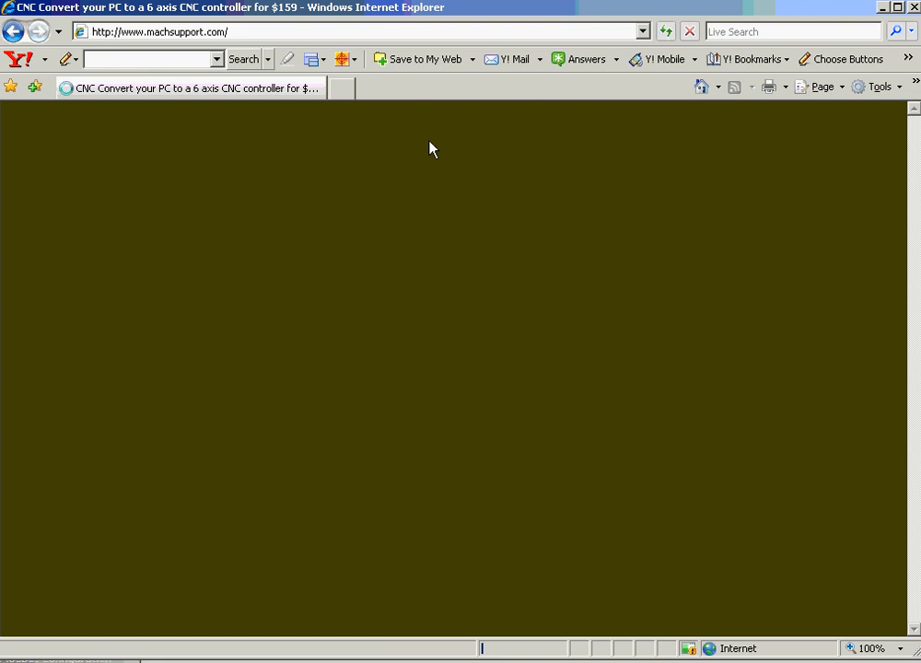
mouse_move(360, 245)
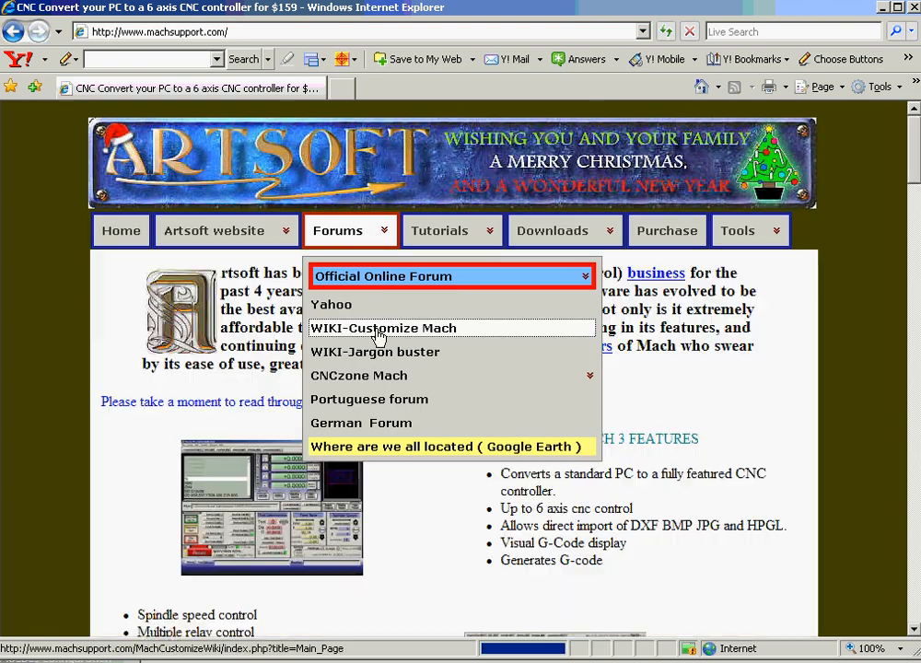
click(379, 333)
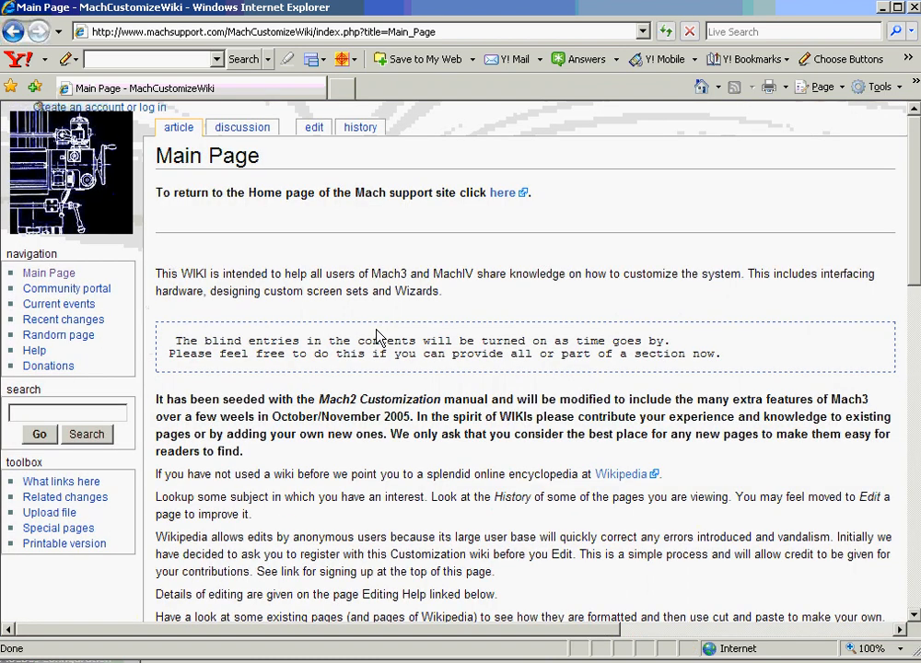
scroll(255, 402, down, 12)
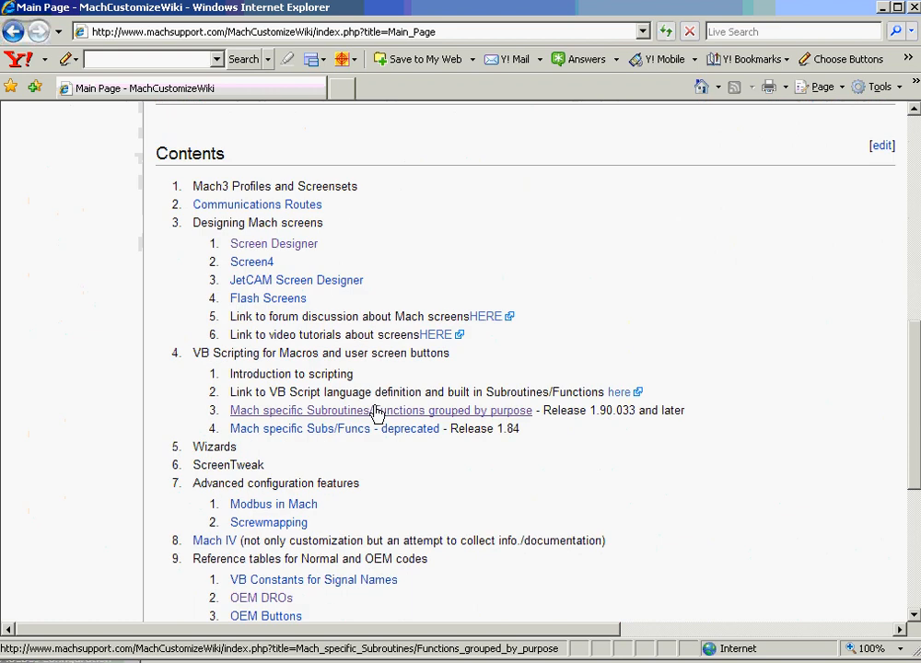
scroll(377, 412, down, 5)
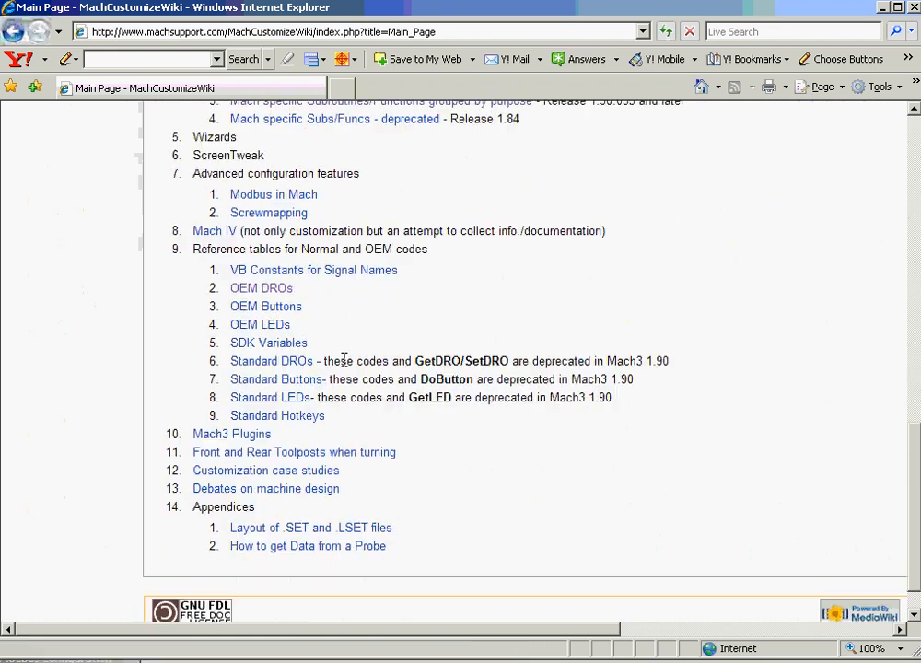
click(274, 291)
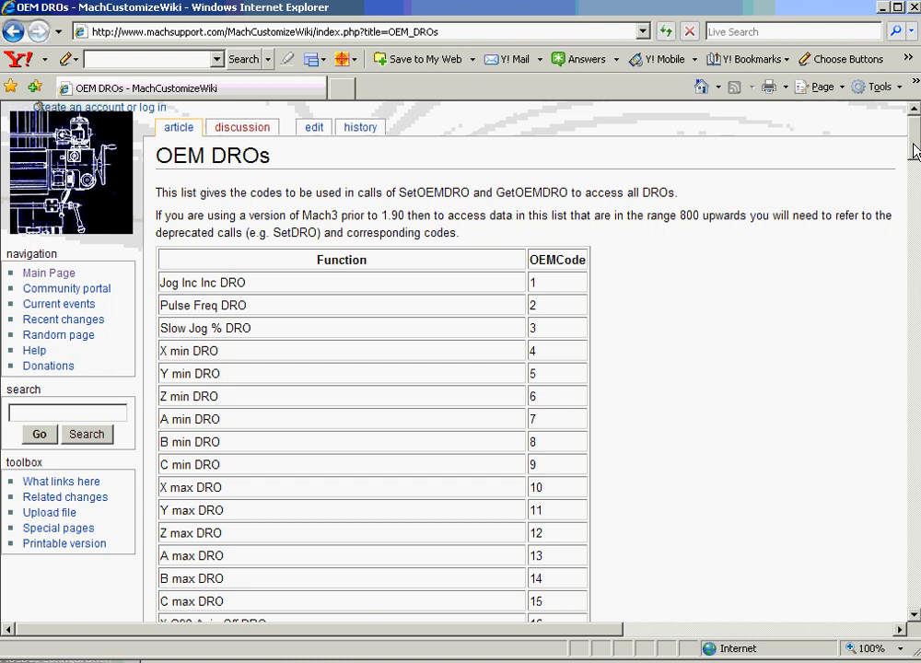
drag(915, 150, 904, 544)
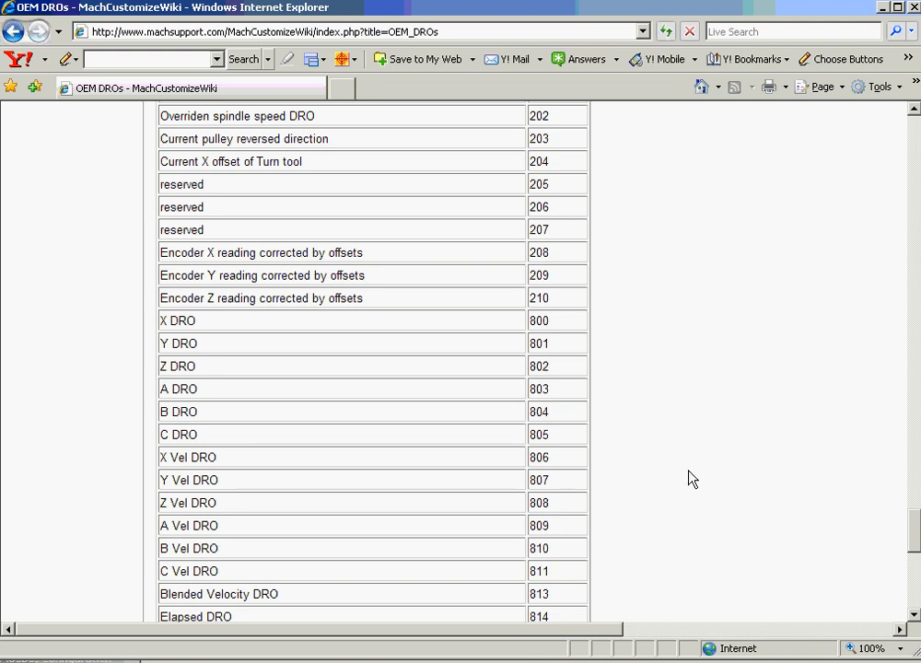
scroll(689, 478, down, 3)
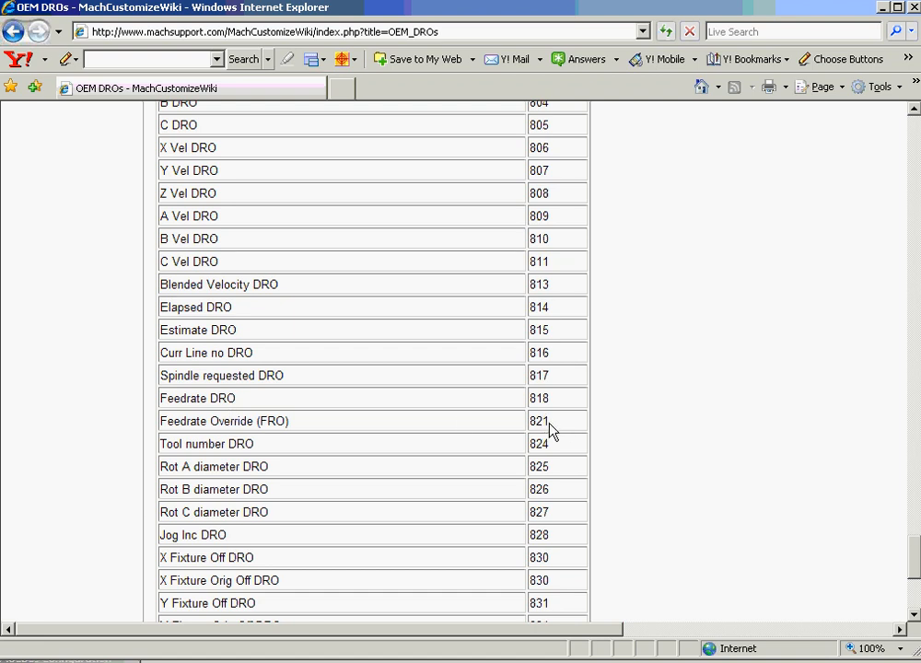
- Switch back to Mach3 and set the DRO number for Analog In1 to 821
click(619, 662)
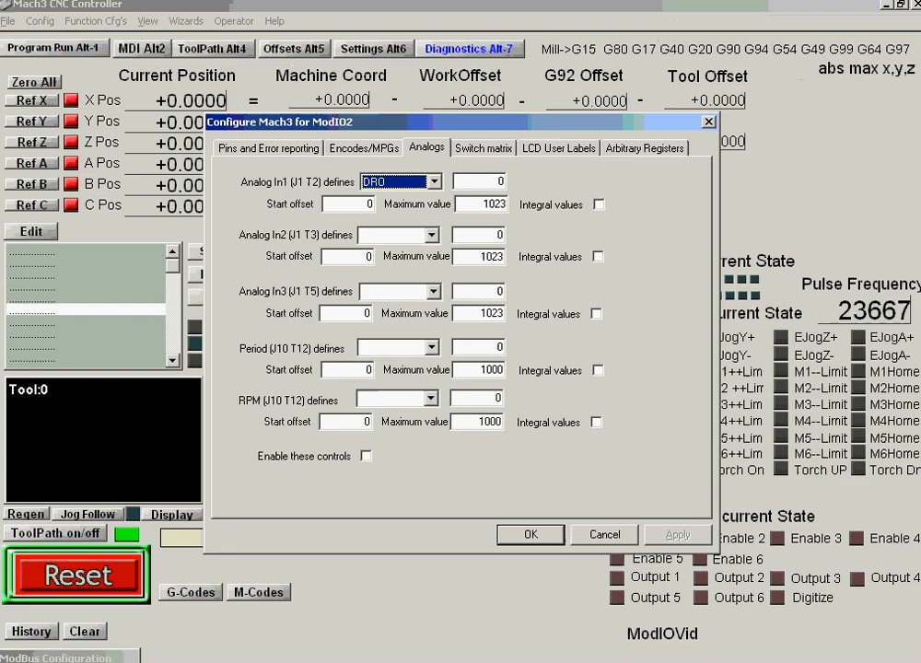
key(Tab)
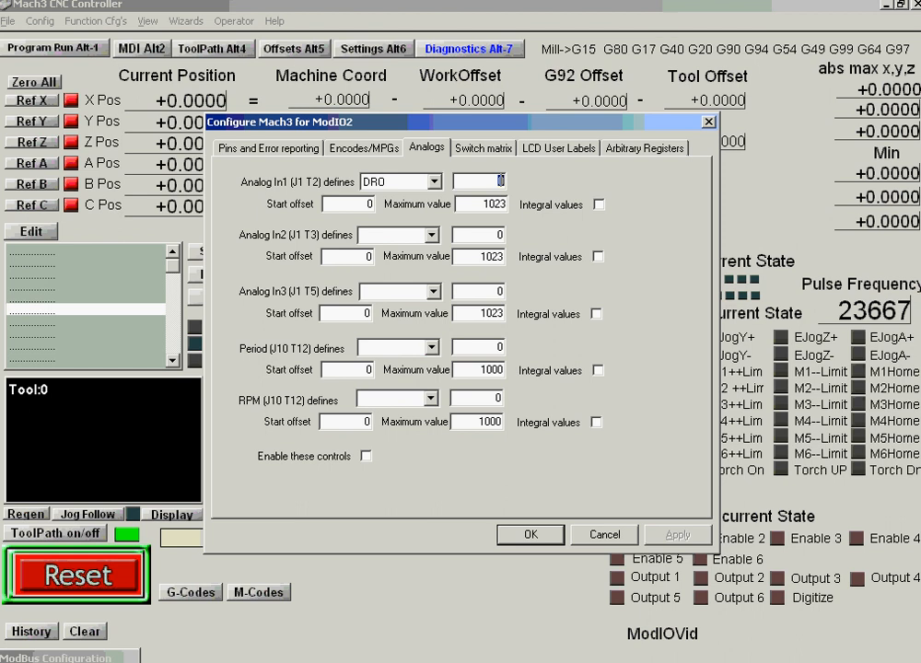
text(821)
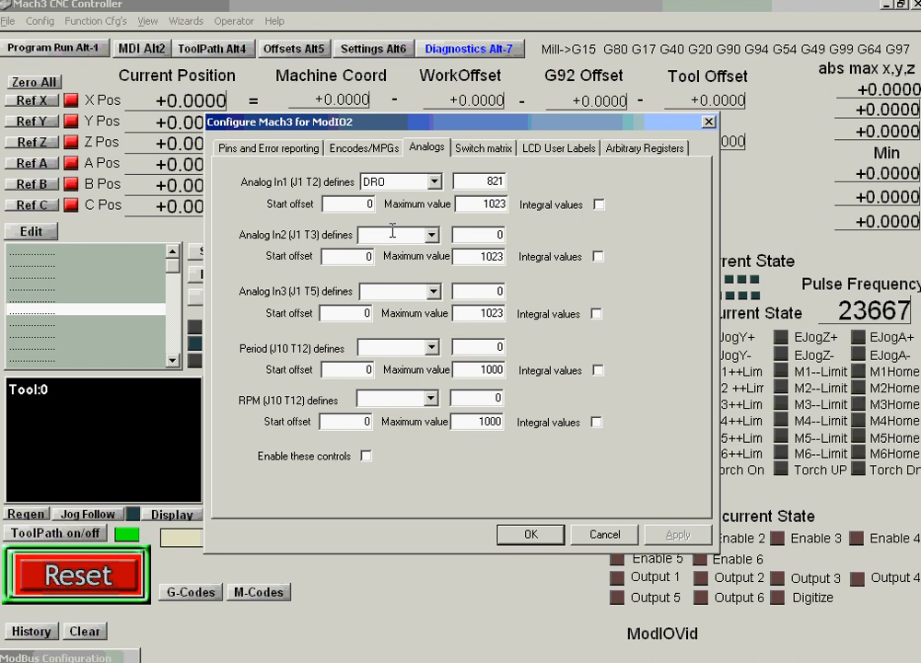
- Give Analog In1 a start offset of 5, a maximum value of 150 and integral values, then accept the plugin configuration
drag(366, 203, 376, 203)
text(5)
double_click(478, 204)
text(150)
click(599, 206)
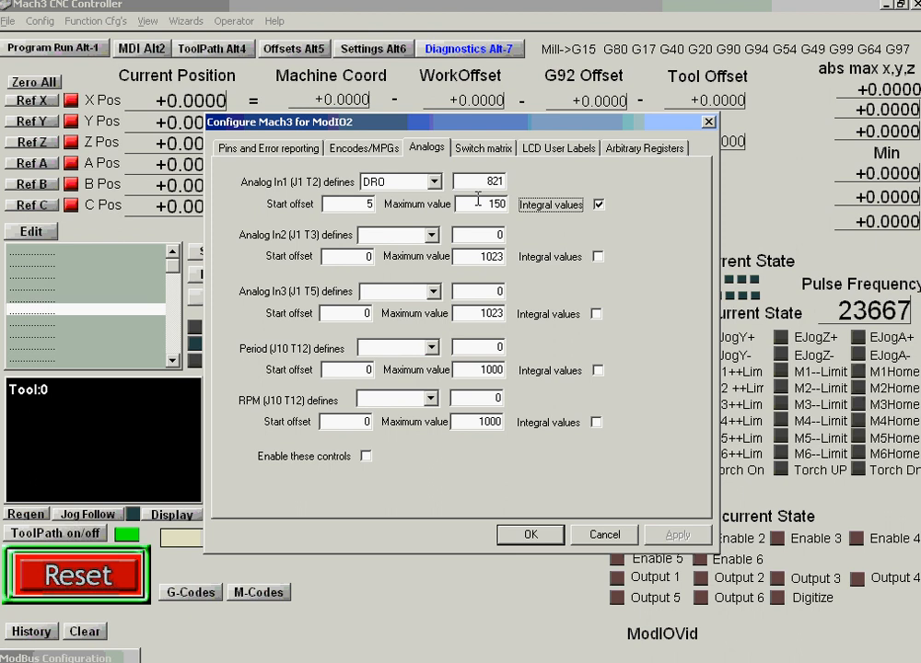
click(530, 534)
click(601, 516)
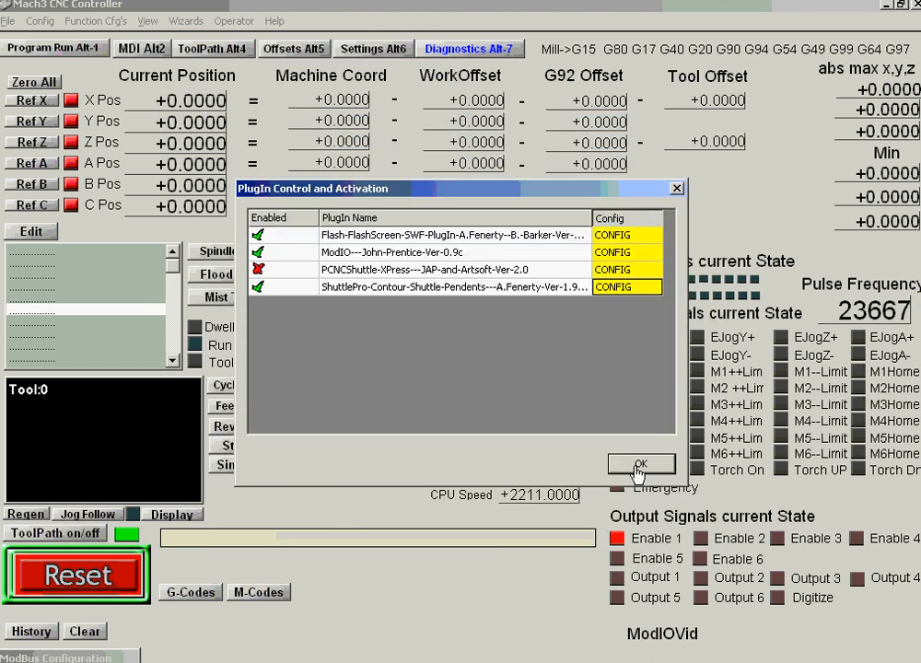
click(642, 468)
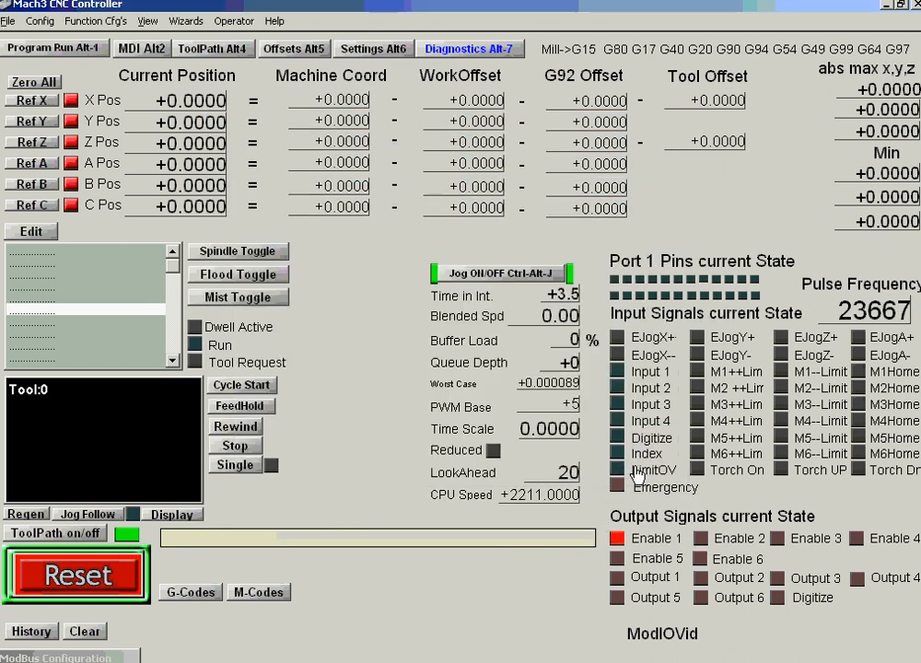
- Show the Program Run screen and enable the analog controls for ModIO2 in the plugin configuration, accepting the change
click(33, 47)
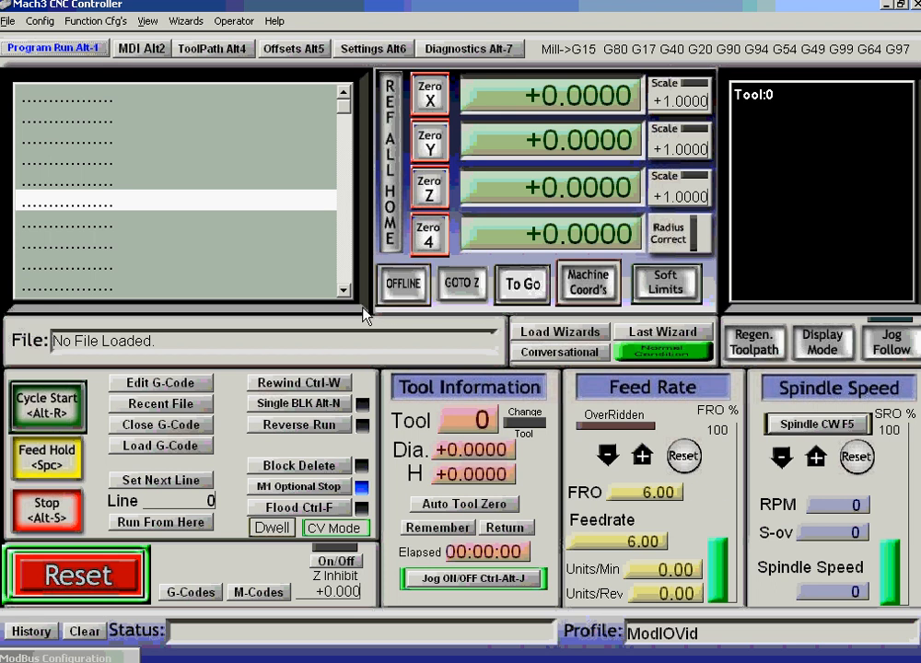
click(39, 21)
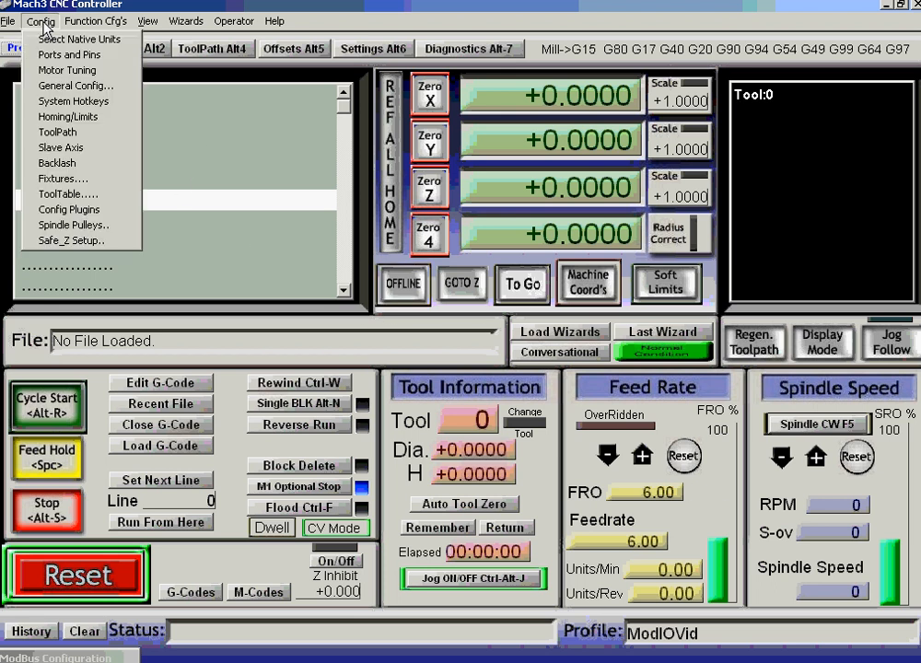
click(77, 211)
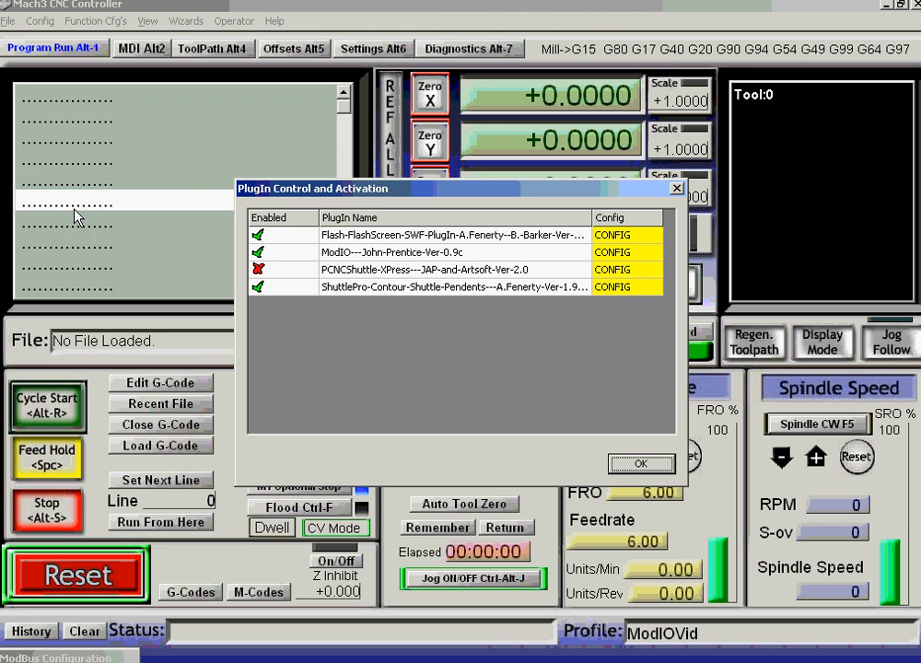
click(622, 257)
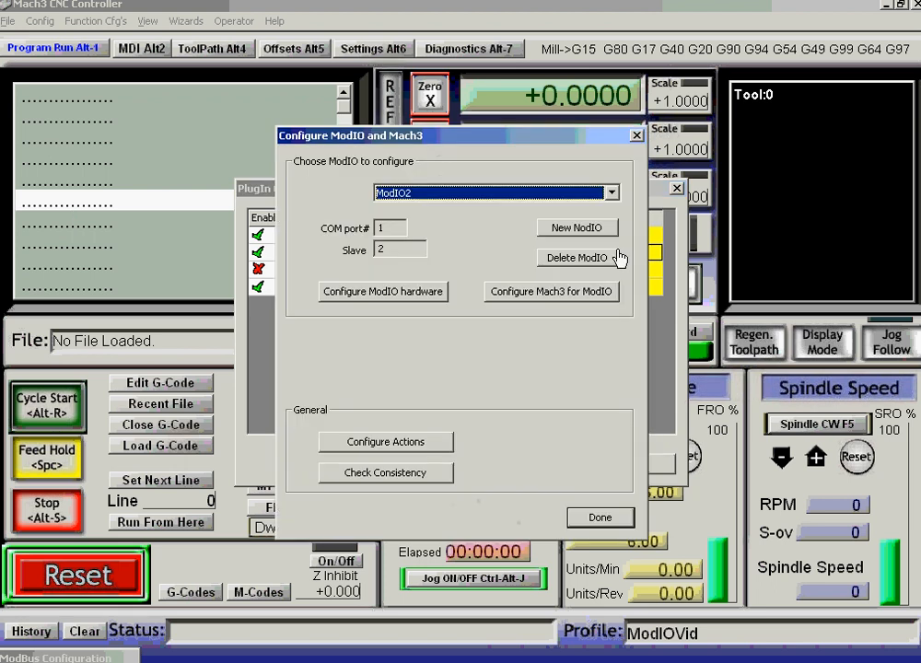
click(580, 293)
click(440, 150)
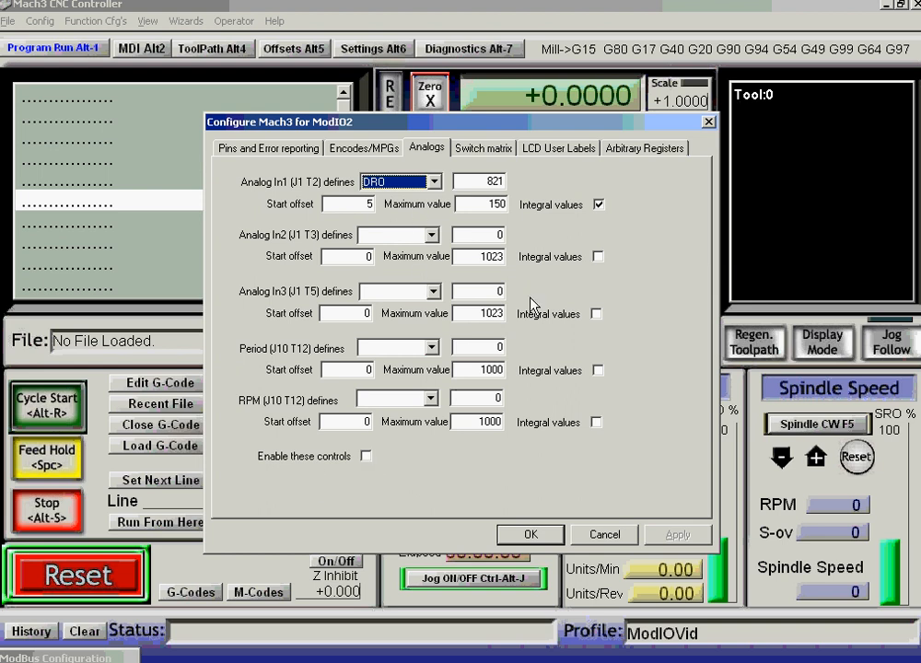
click(366, 460)
click(538, 537)
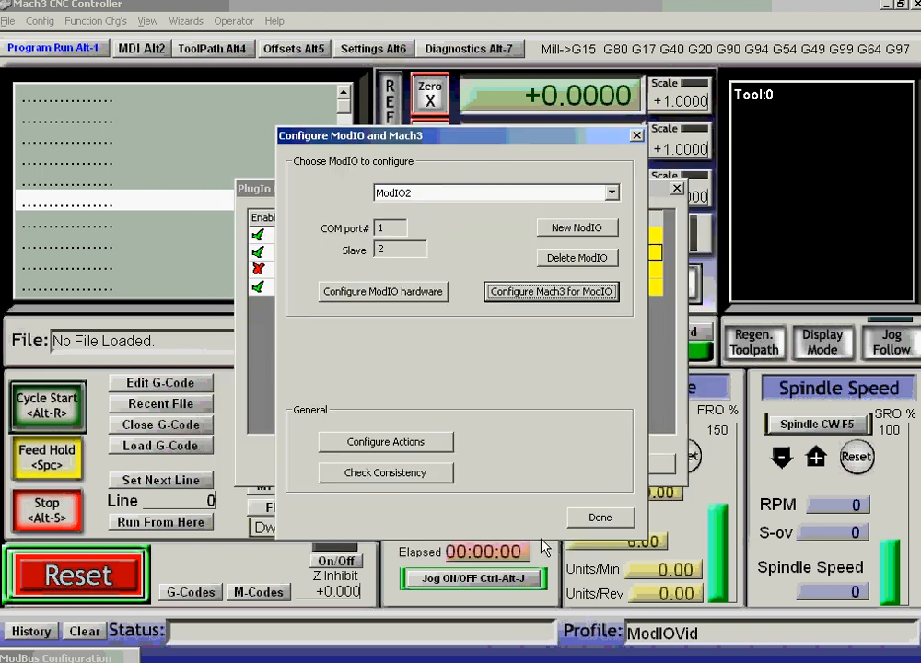
click(597, 518)
click(645, 466)
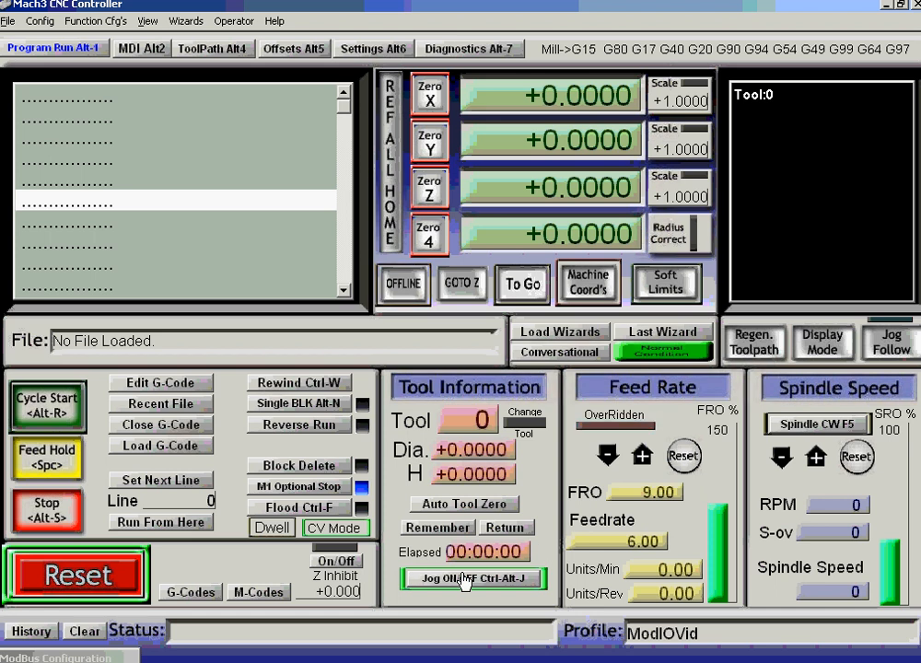
- Reset the feed rate override and check the Analog In1 mapping in the Mach3 configuration for ModIO2
click(700, 454)
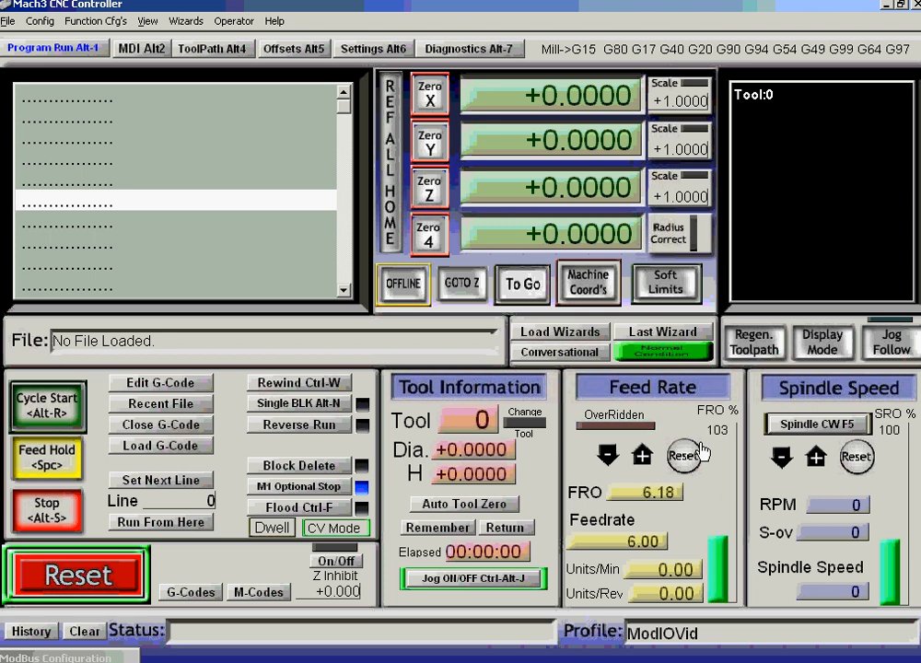
click(46, 21)
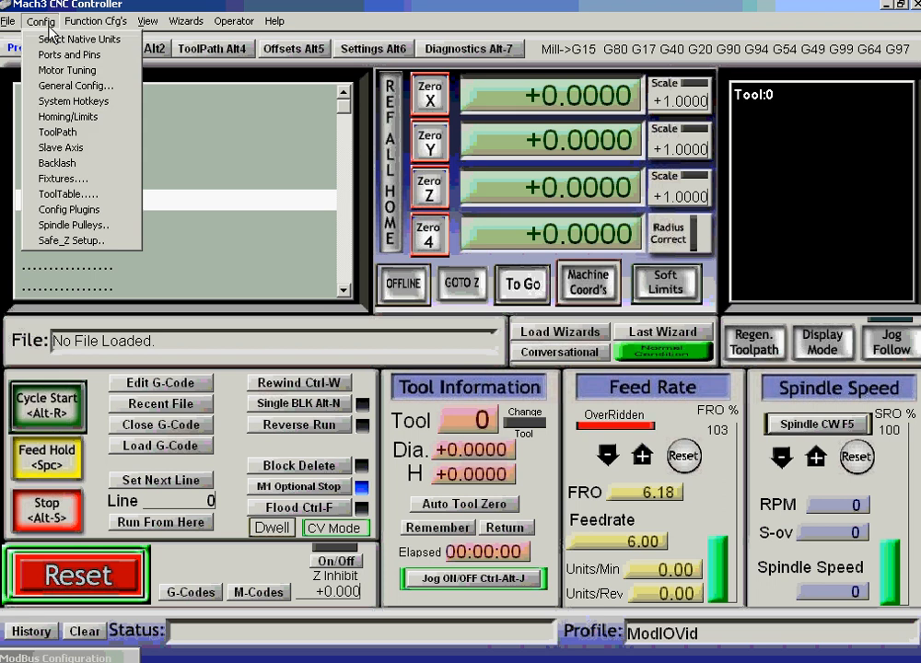
click(74, 210)
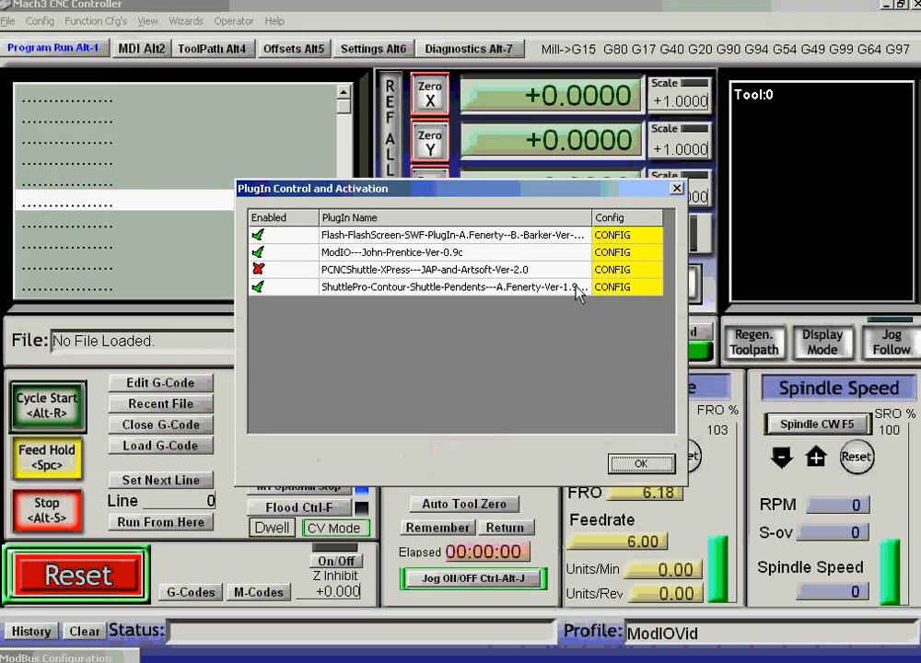
click(598, 254)
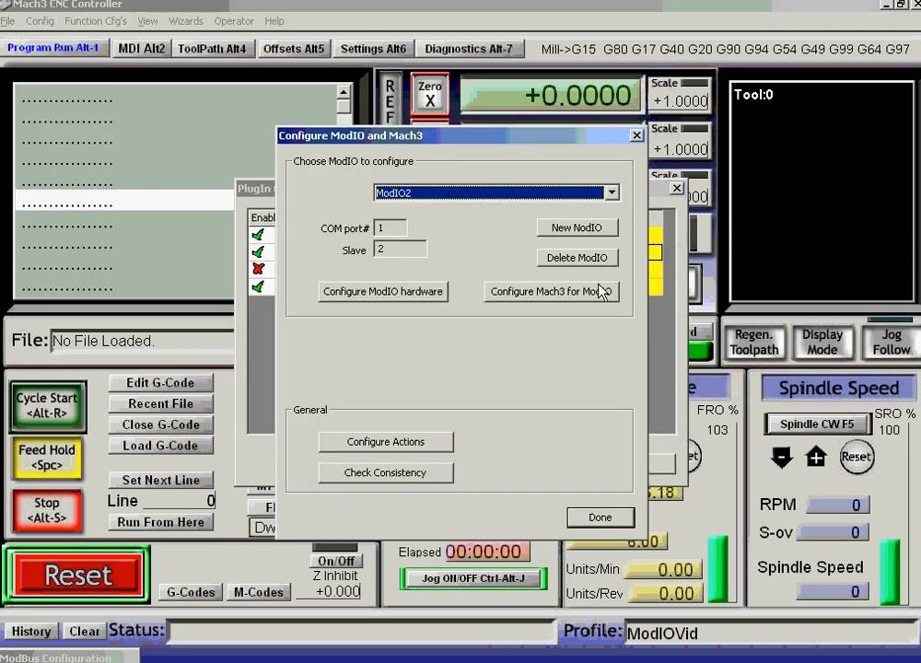
click(603, 291)
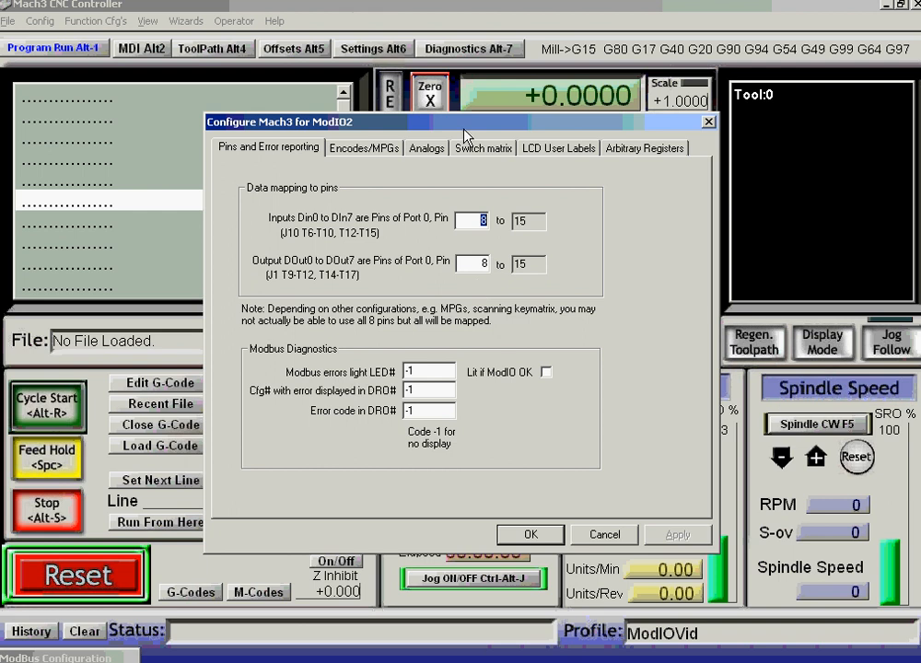
click(427, 148)
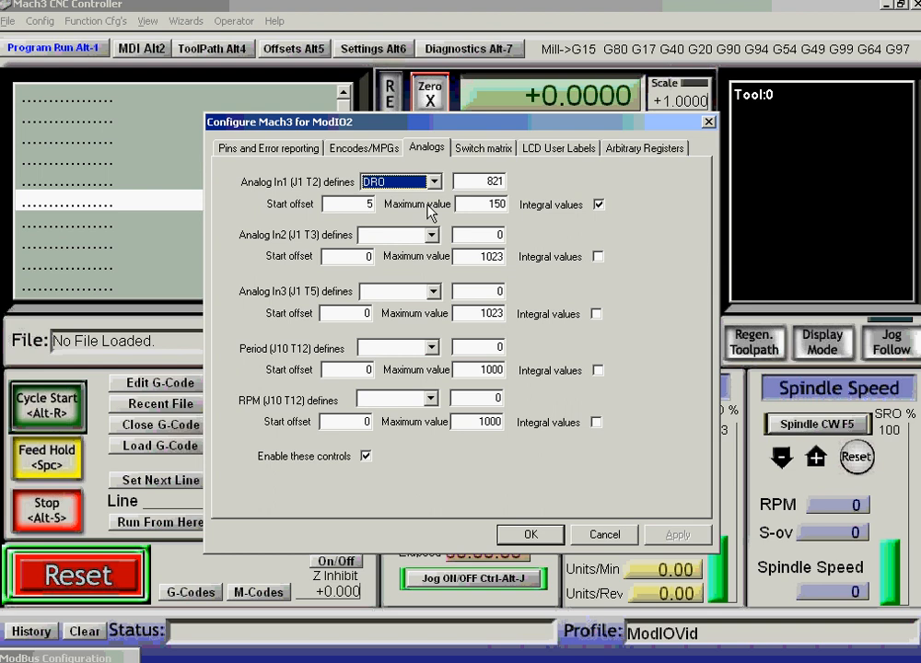
click(599, 205)
- Set LCD line 1 of ModIO2 to user label -1 for the error line and accept the plugin configuration
click(552, 148)
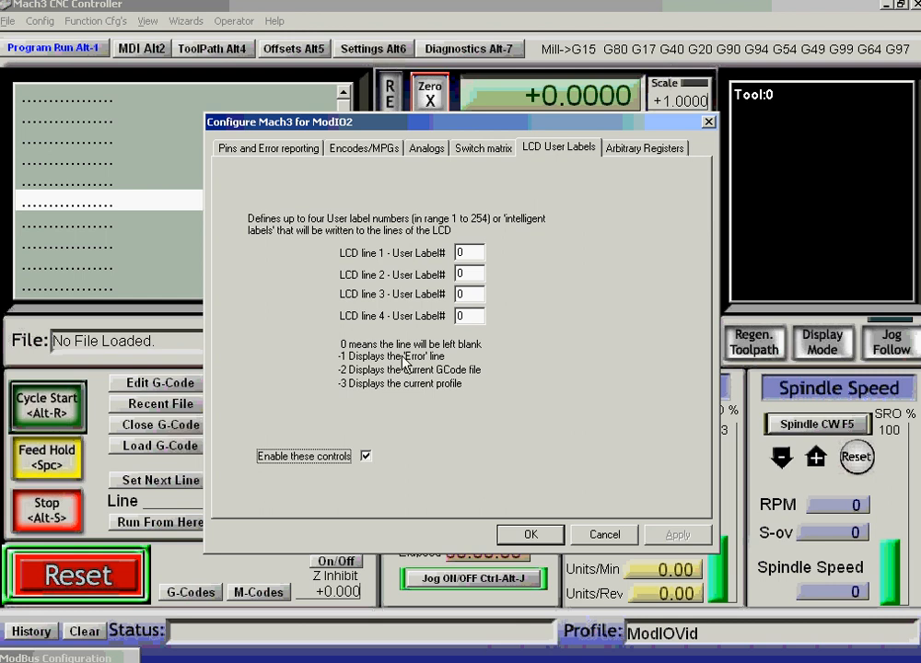
double_click(461, 251)
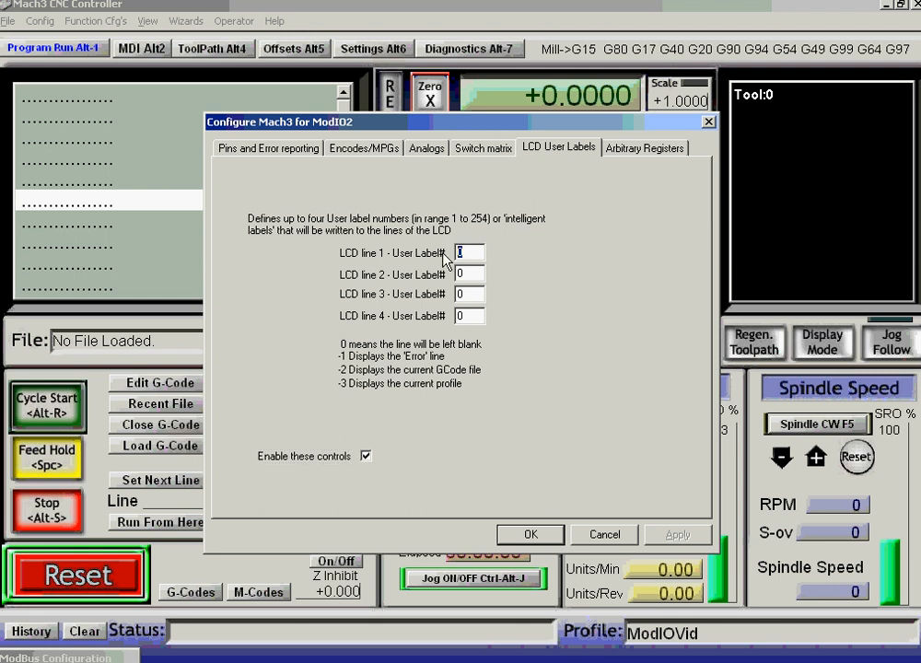
text(-1)
click(532, 536)
click(602, 517)
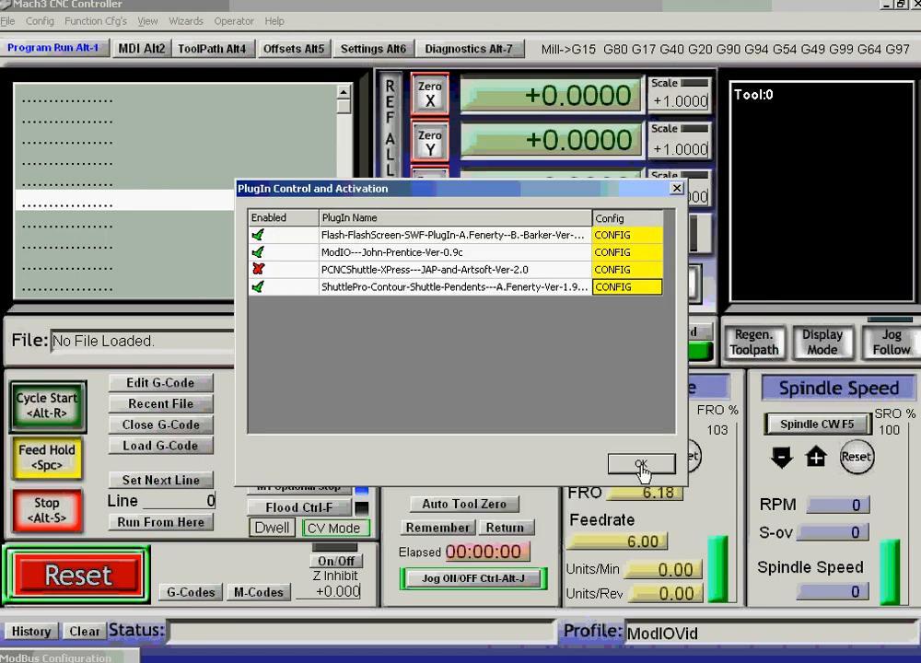
click(642, 465)
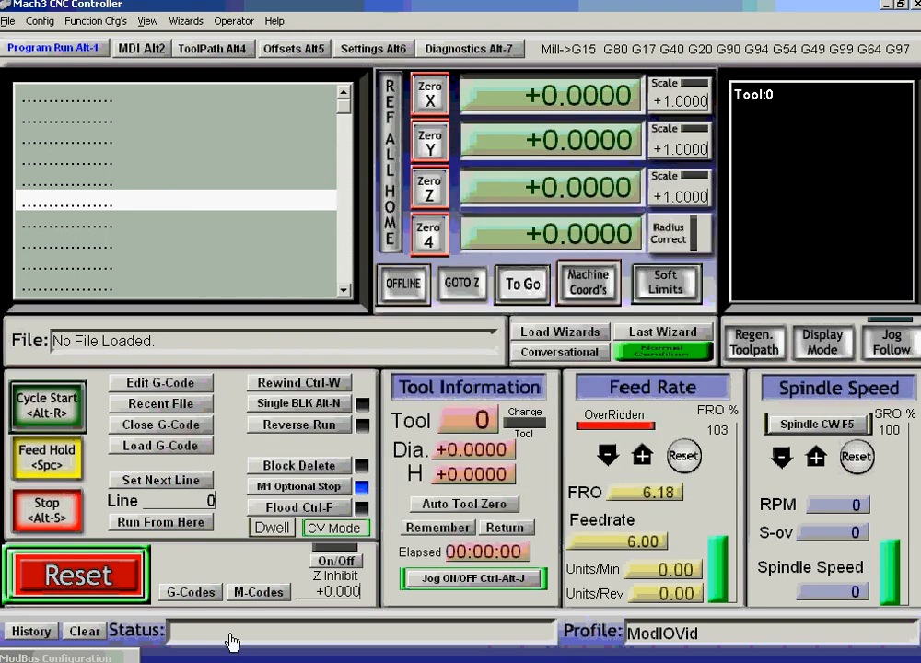
- Trigger the emergency stop and release it again to test the LCD error line
click(93, 577)
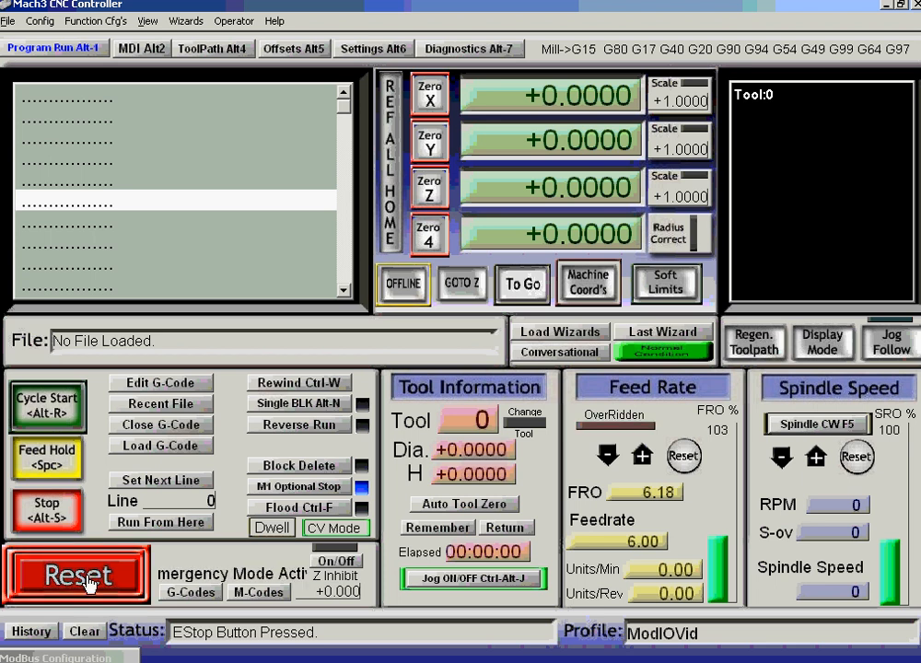
click(86, 578)
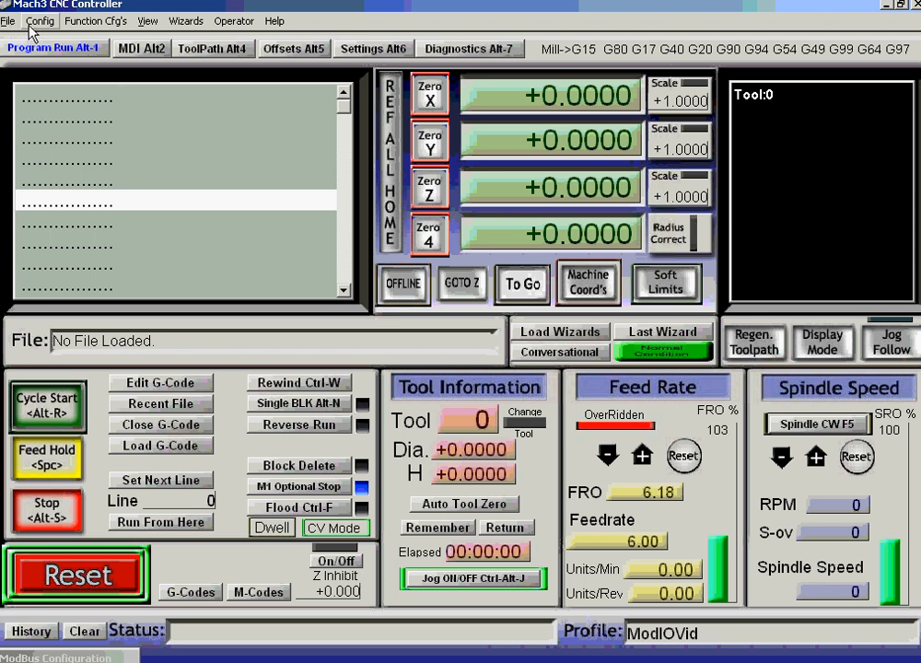
- Load the recently used G-code file Cutpocket.tap
click(166, 445)
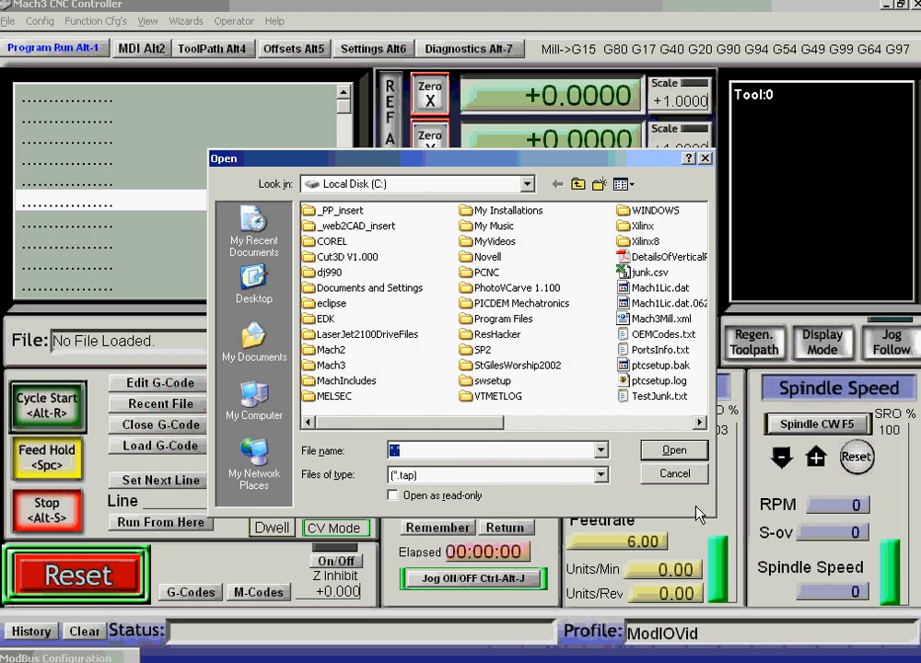
click(675, 473)
click(162, 404)
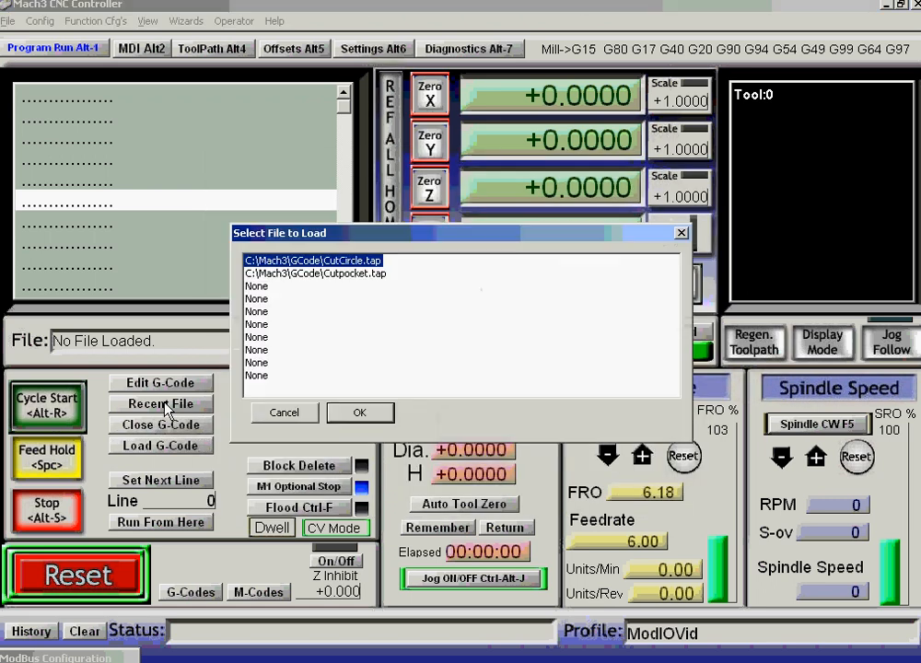
double_click(326, 275)
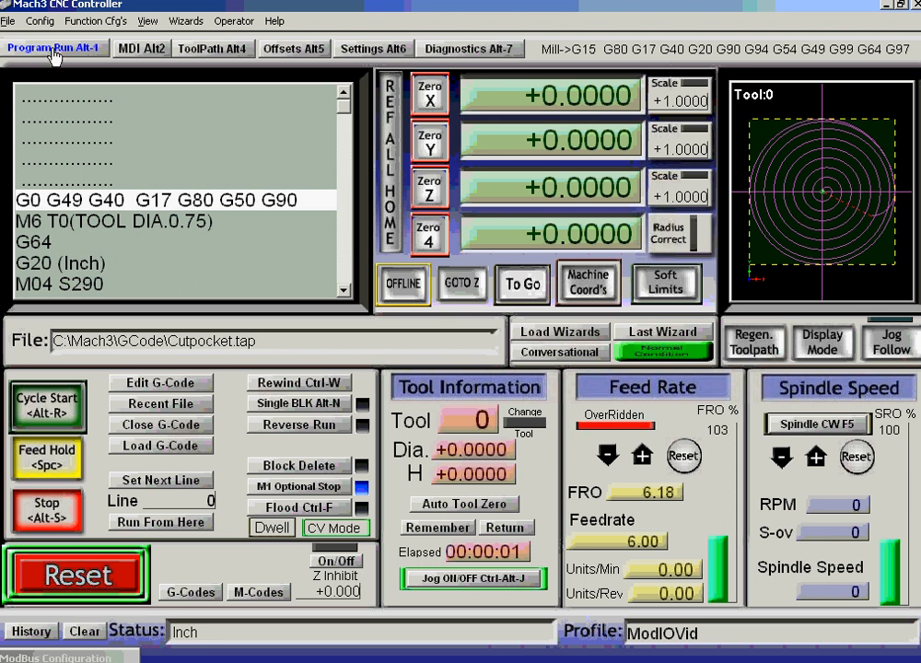
- Choose ModIO1 in the ModIO plugin configuration and enable its LCD user label controls
click(40, 20)
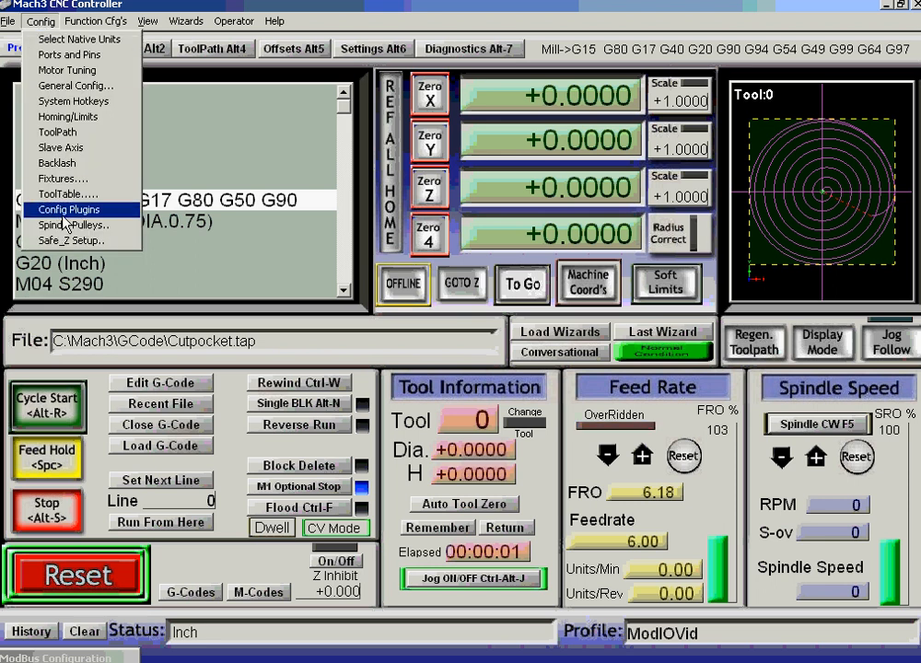
click(65, 213)
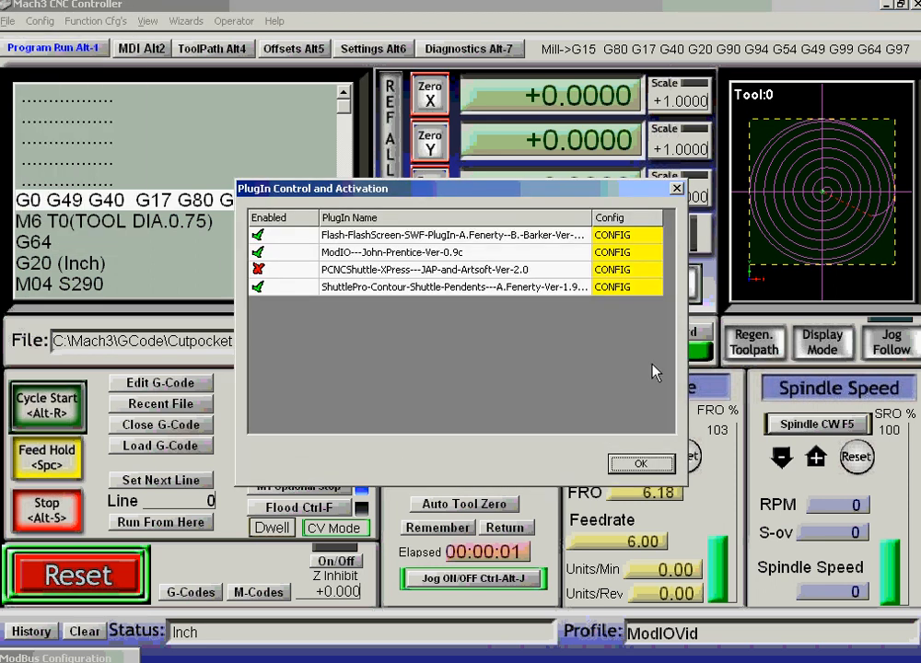
click(613, 252)
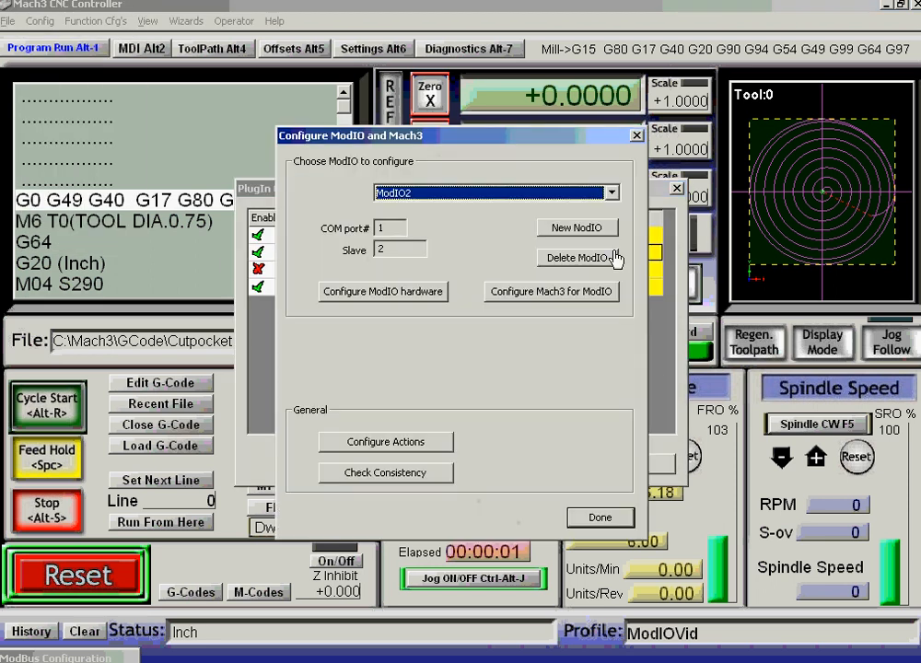
click(612, 194)
click(395, 206)
click(549, 292)
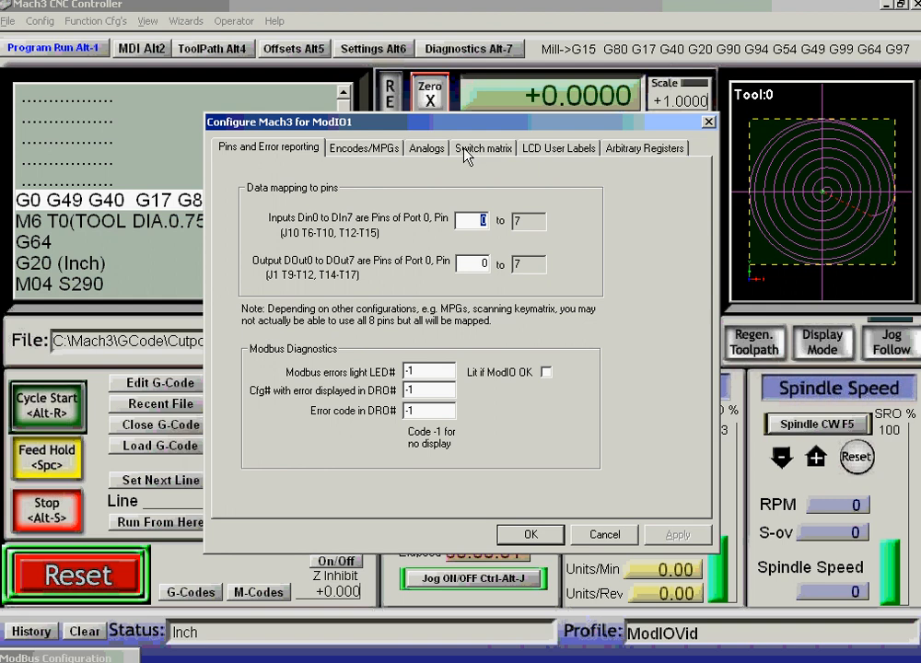
click(427, 148)
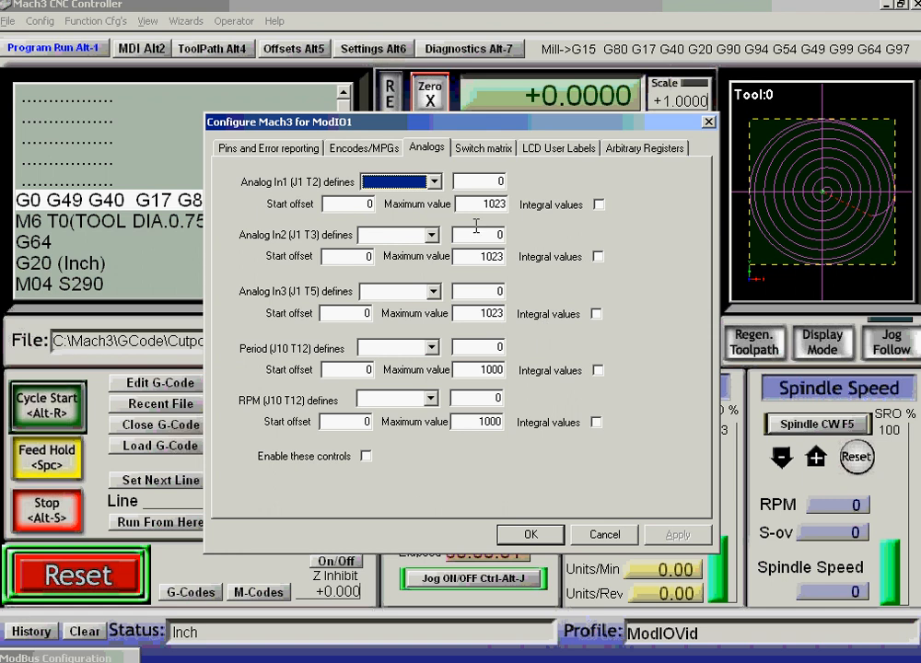
click(537, 150)
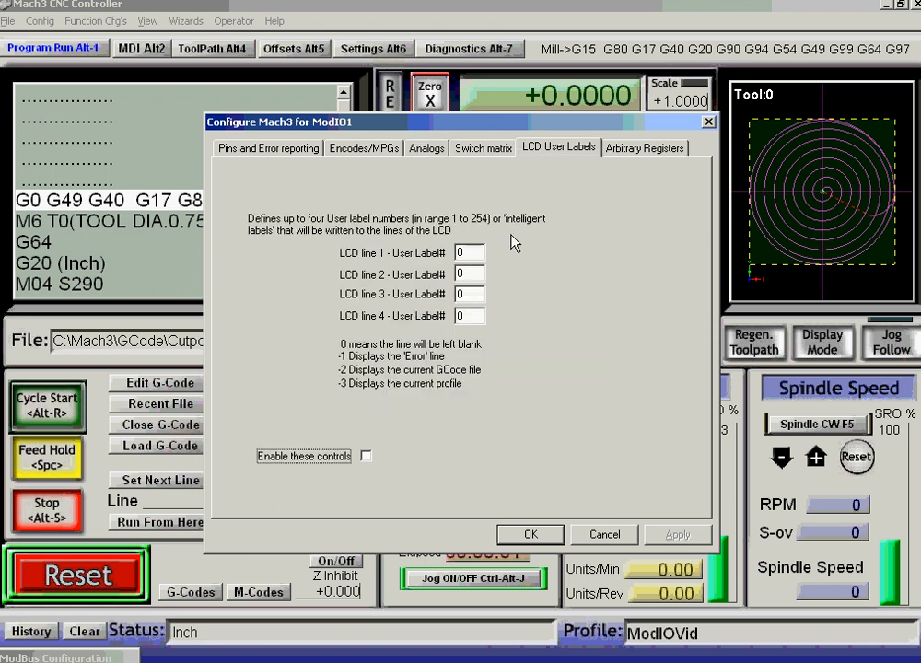
click(366, 456)
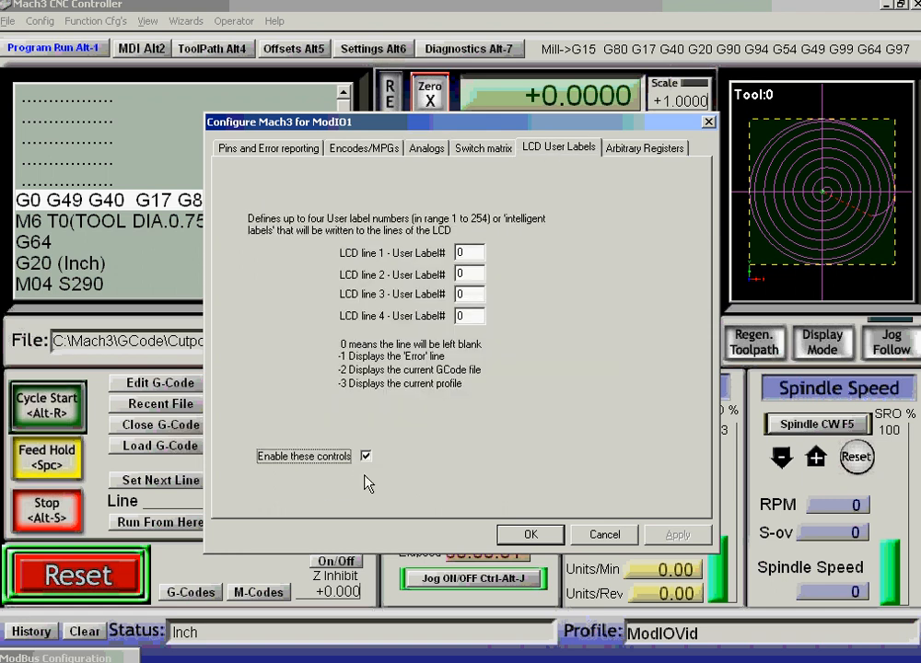
- Enter 1 and -2 as LCD user label values for ModIO1, starting at line 1, and accept the settings
double_click(460, 252)
text(1)
text(-2)
click(532, 537)
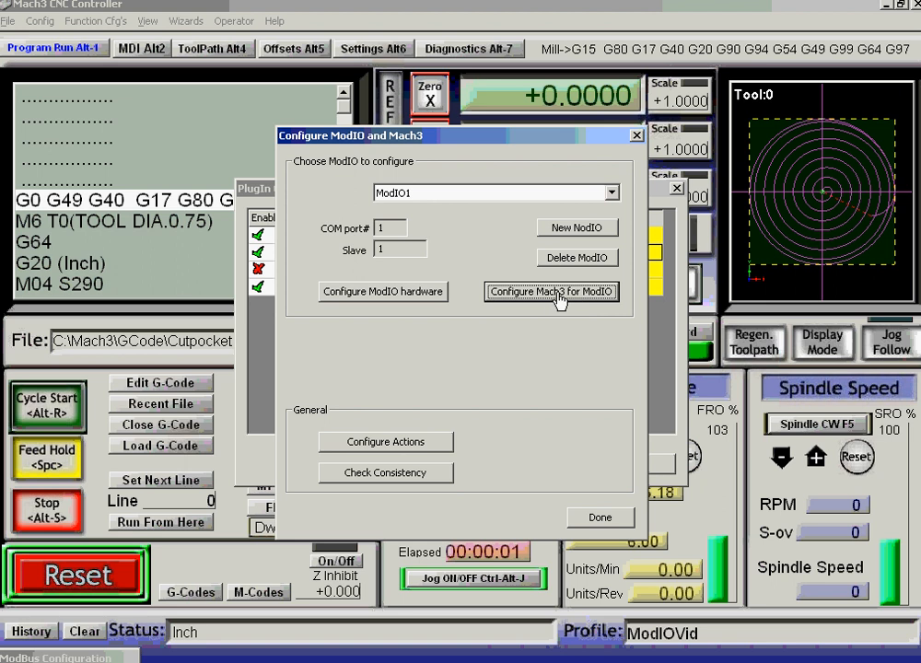
- Set LCD line 2 of ModIO2 to user label 10 and accept the settings
click(612, 193)
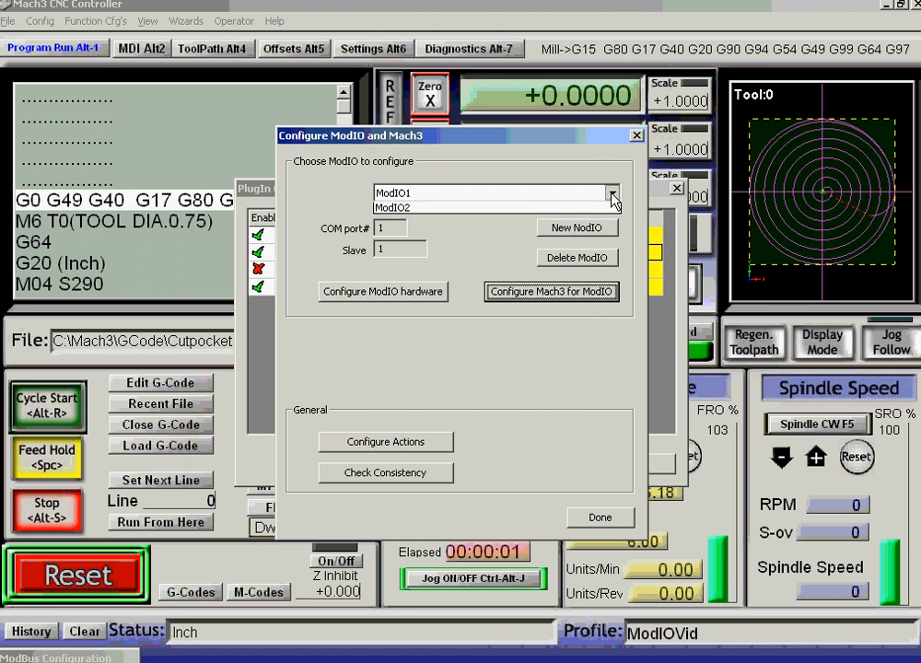
click(406, 222)
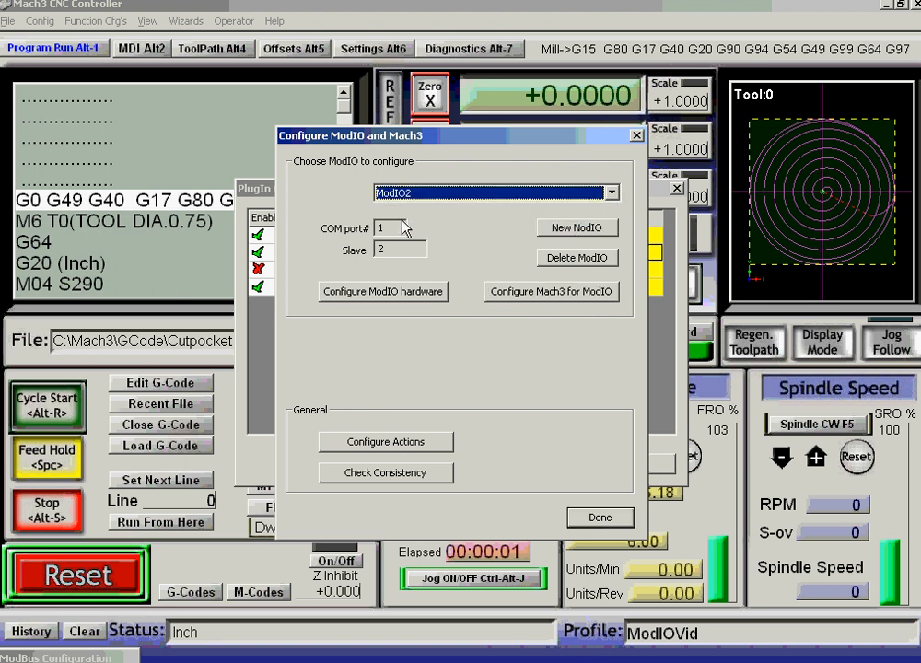
click(538, 295)
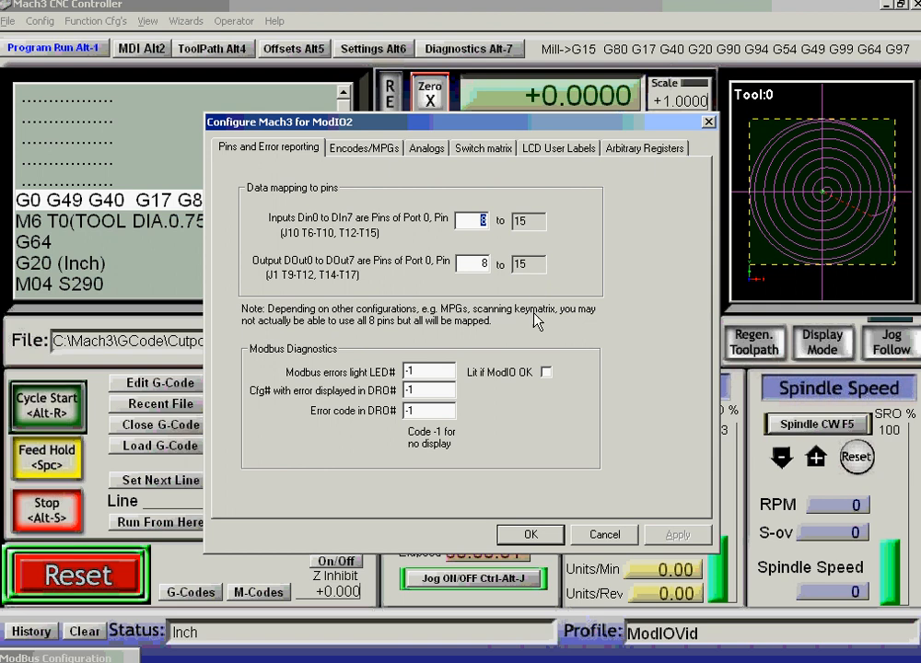
click(543, 149)
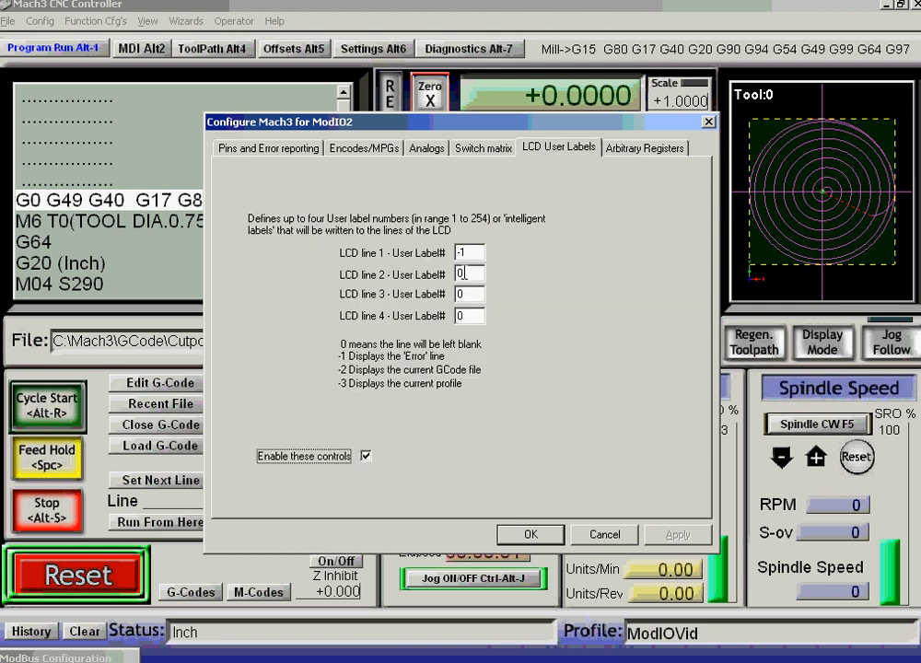
double_click(466, 273)
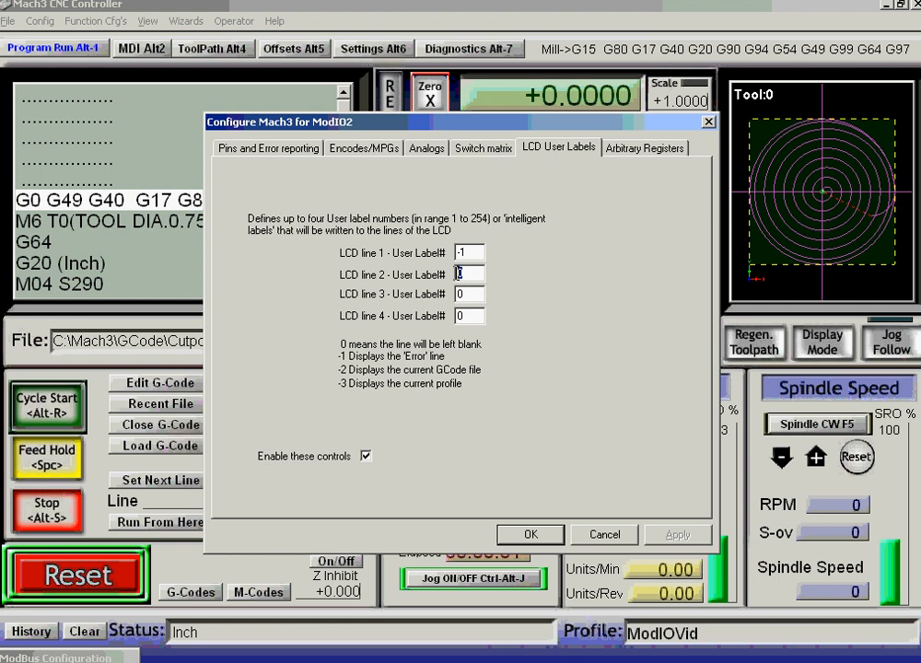
text(10)
click(531, 537)
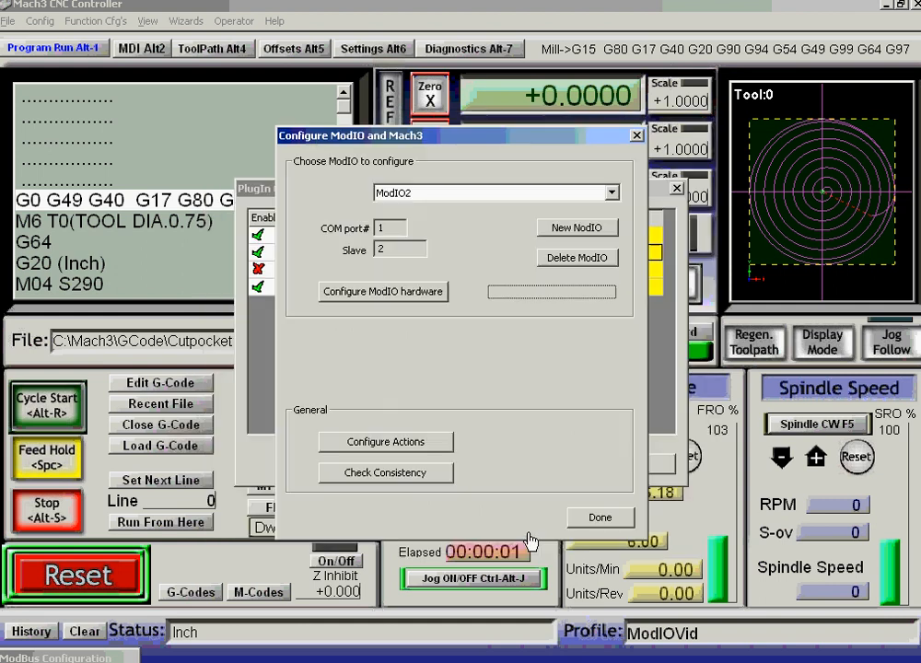
- Switch to UltraEdit and change the SetUserLabel number in the M10009.m1s macro to 10
click(138, 662)
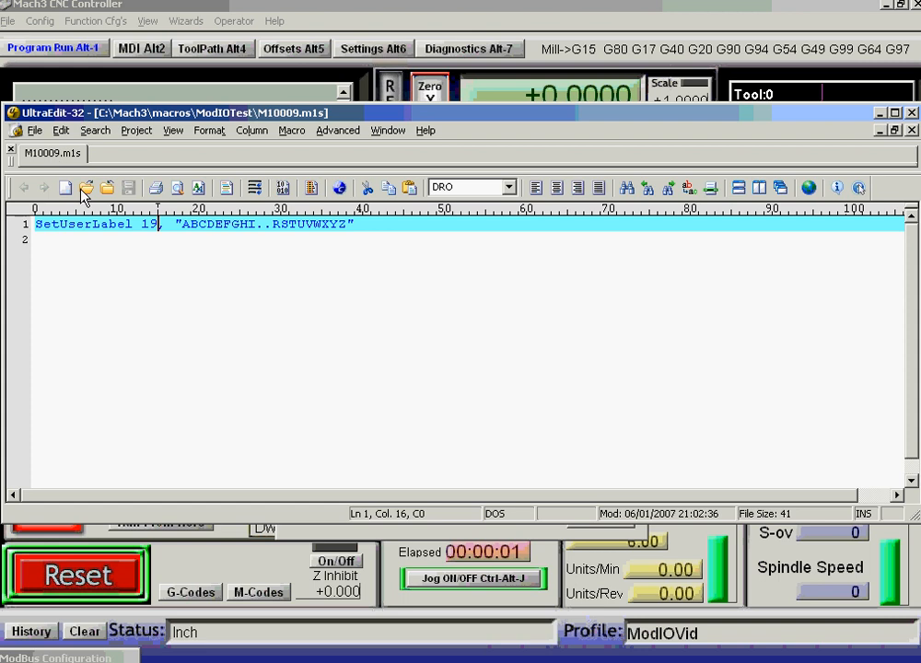
click(150, 224)
key(shift+Right)
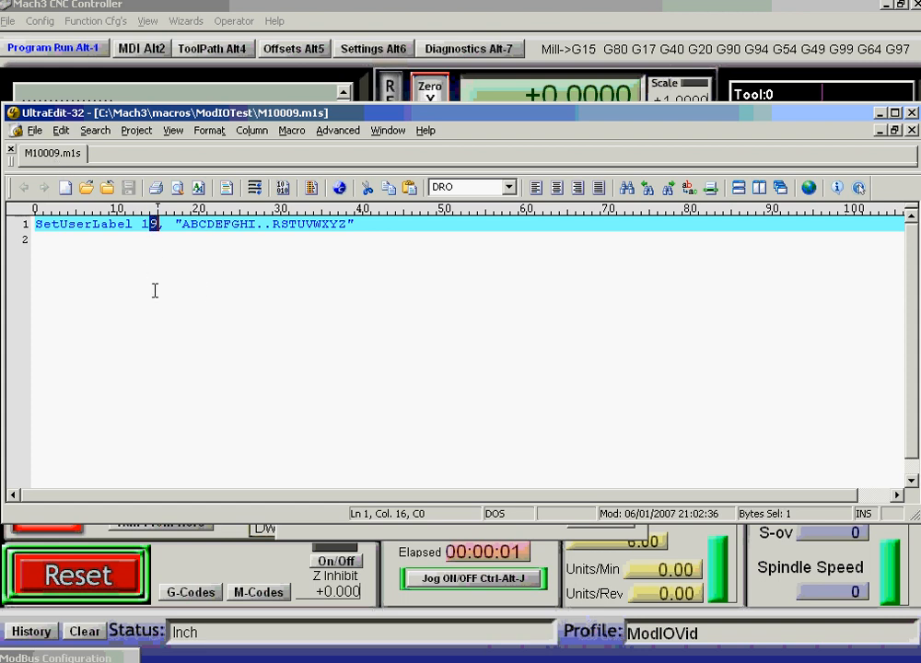
text(0)
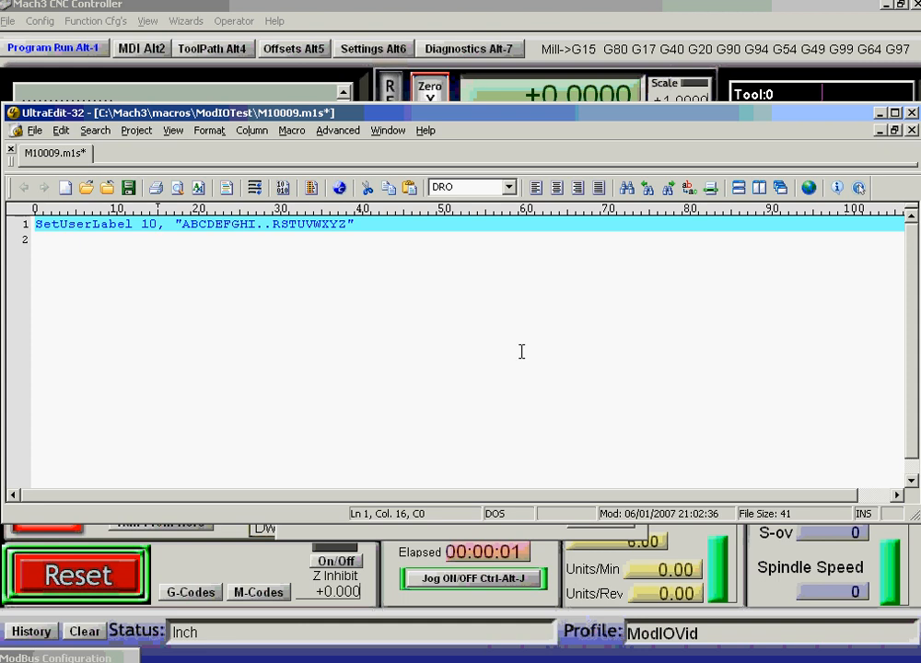
- Save a copy of the macro as M9999.m1s in the ModIOVid folder under macros
click(34, 130)
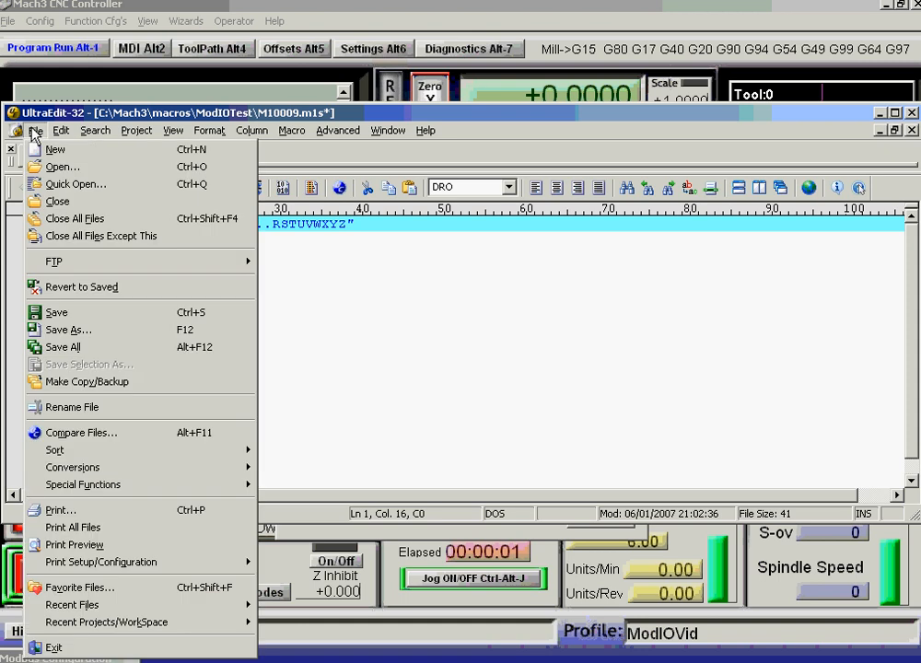
click(69, 329)
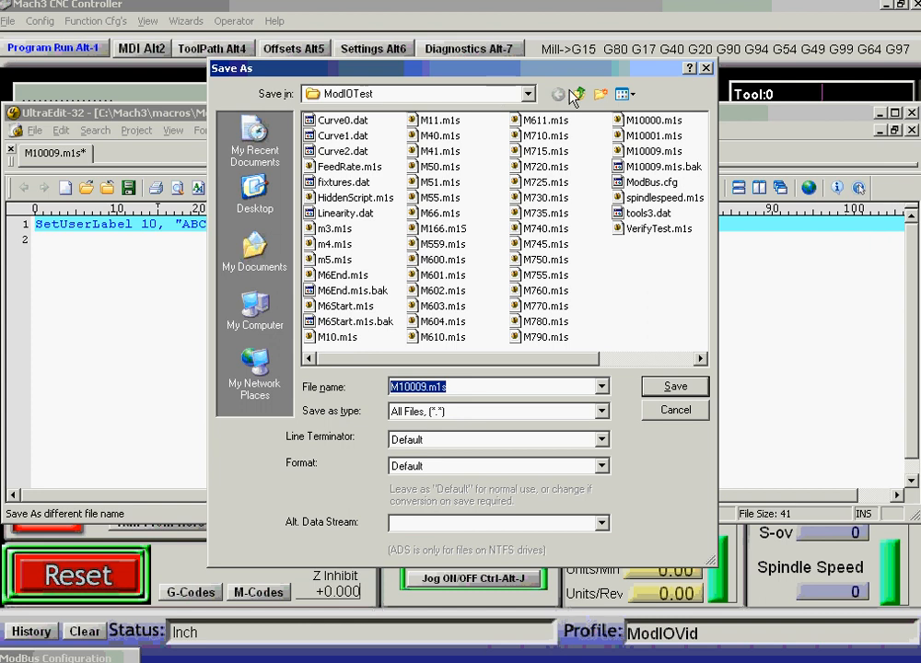
click(579, 94)
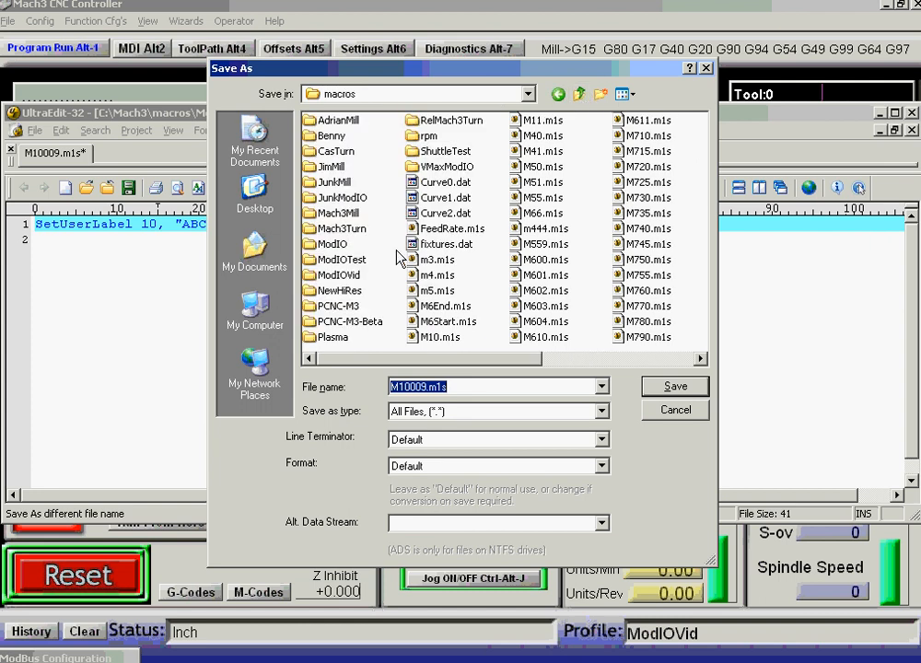
click(329, 276)
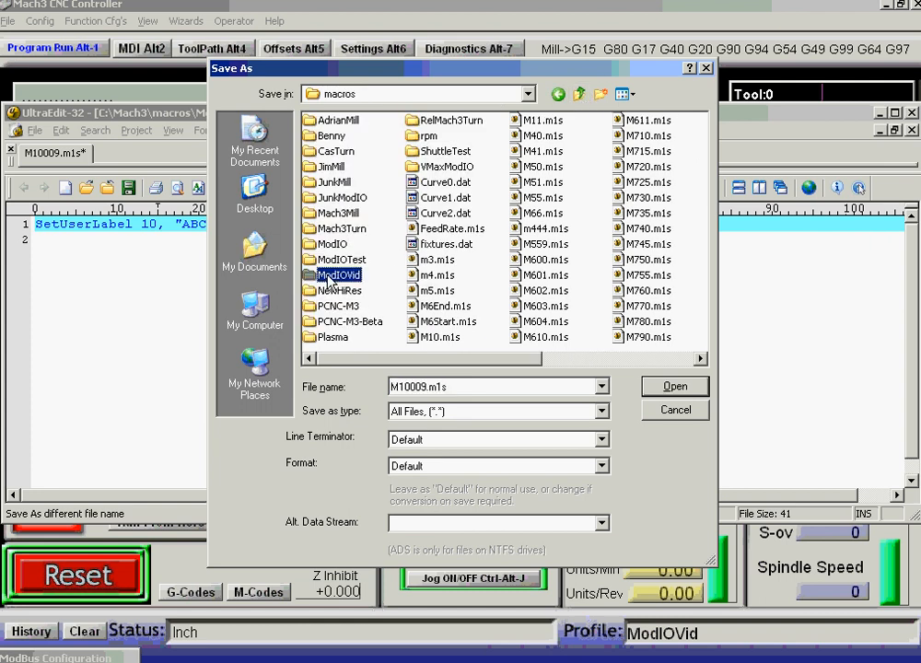
double_click(328, 276)
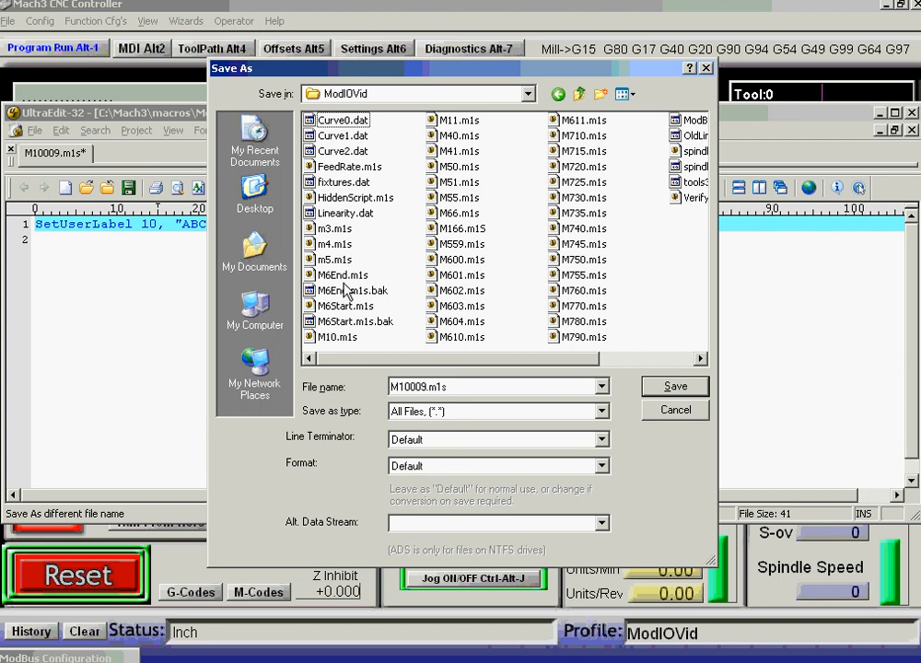
double_click(423, 387)
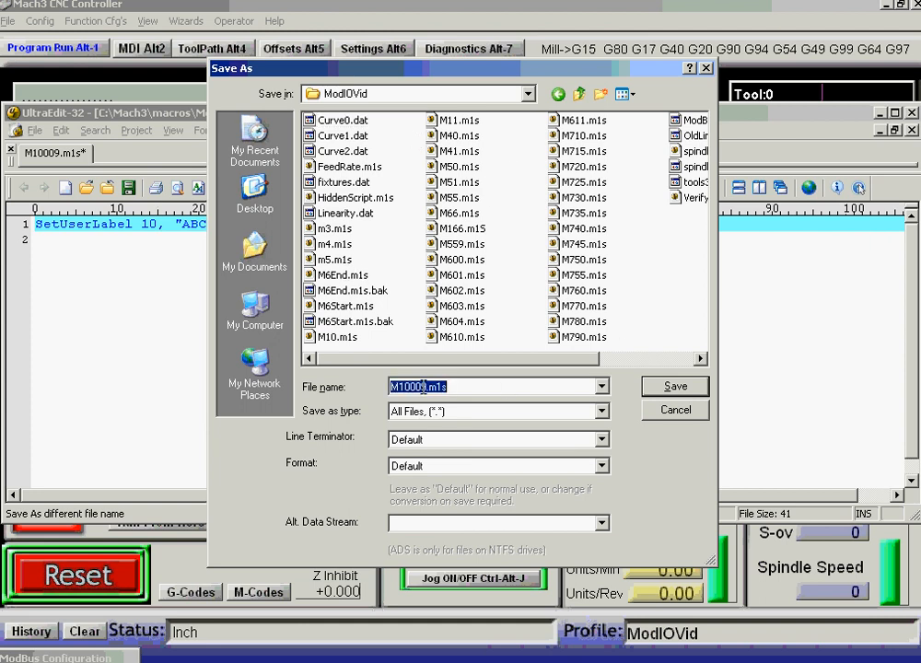
drag(427, 386, 397, 387)
text(9999)
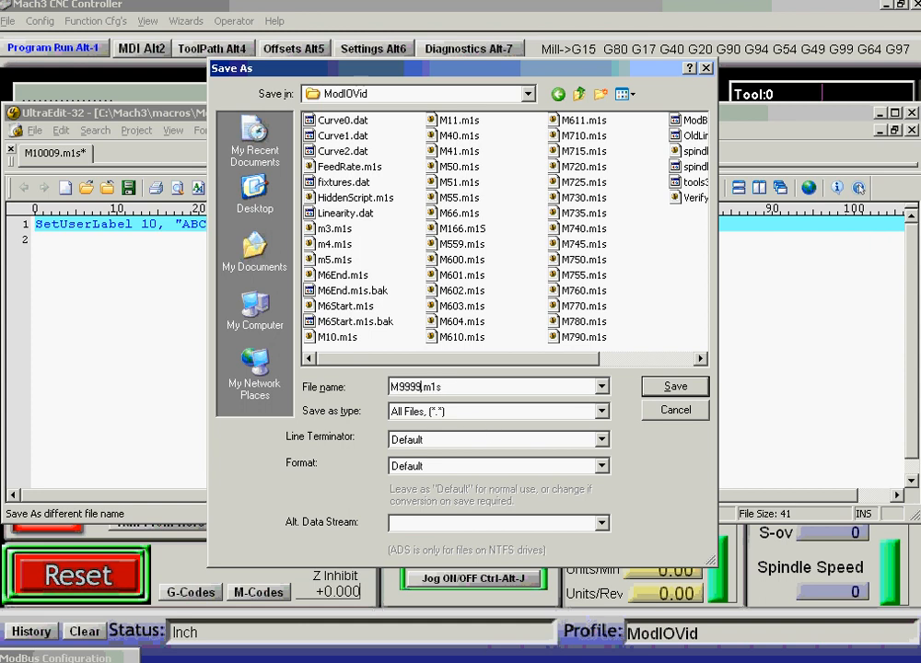
click(654, 386)
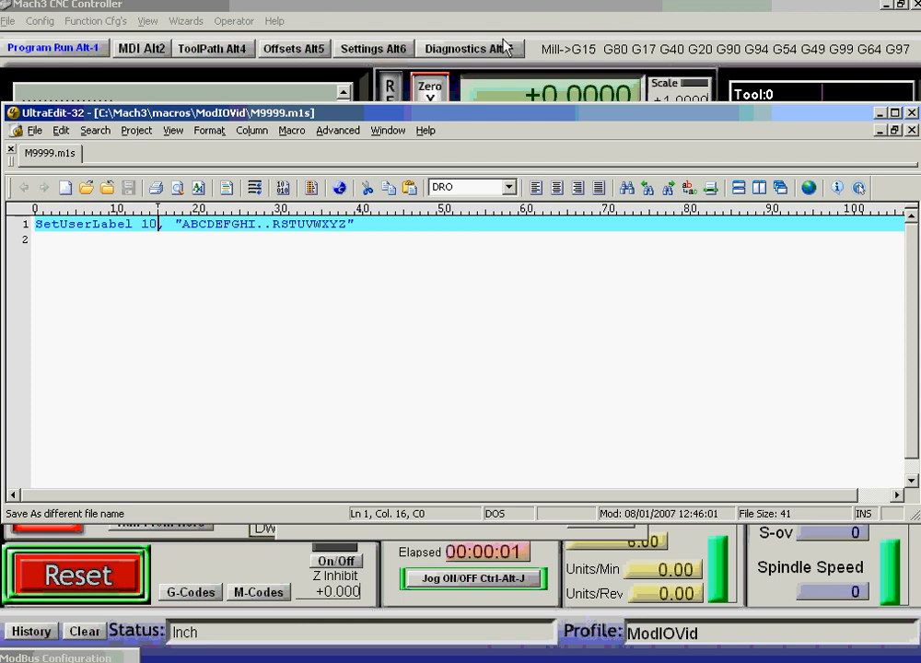
- Switch back to Mach3 and close the ModIO configuration and the plugin control dialog
click(448, 15)
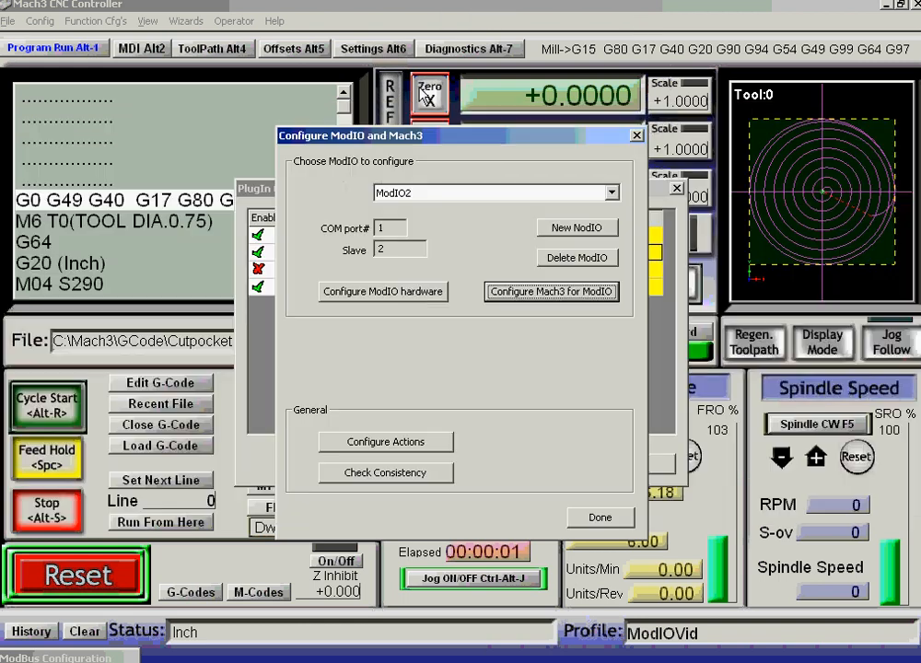
click(600, 517)
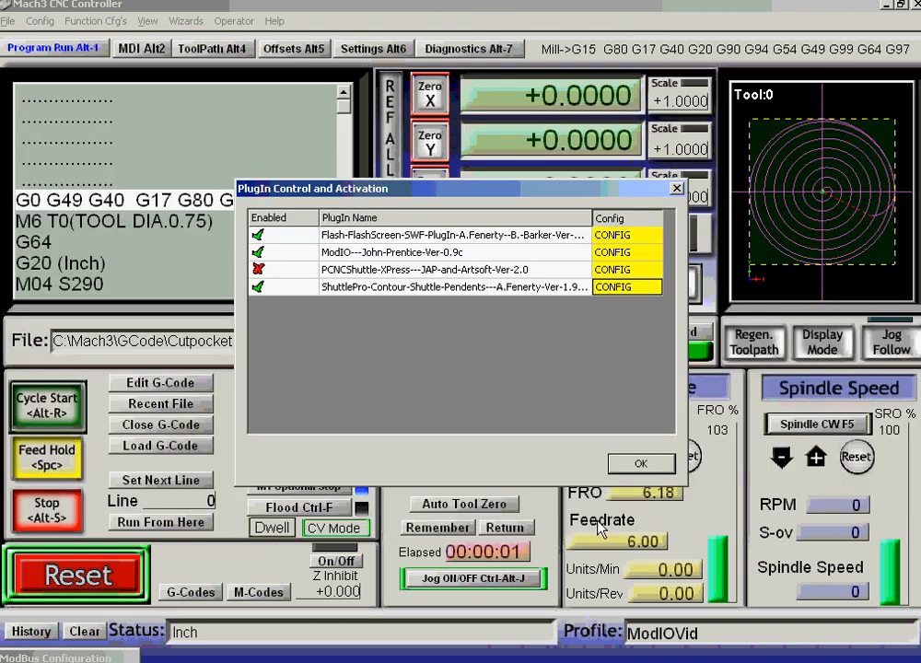
click(641, 466)
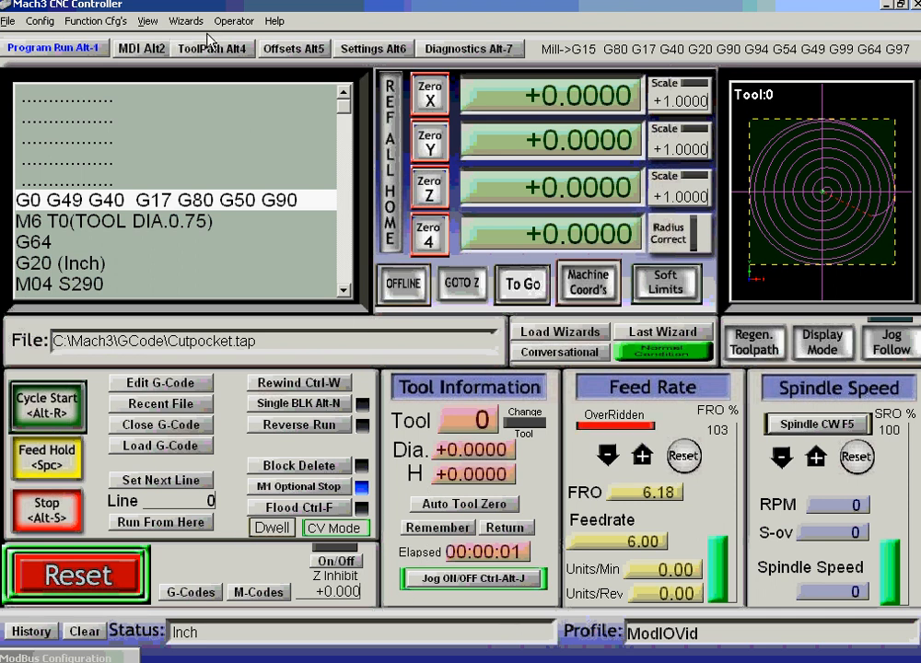
- Run the macro M9999 through manual data input
click(155, 48)
click(181, 507)
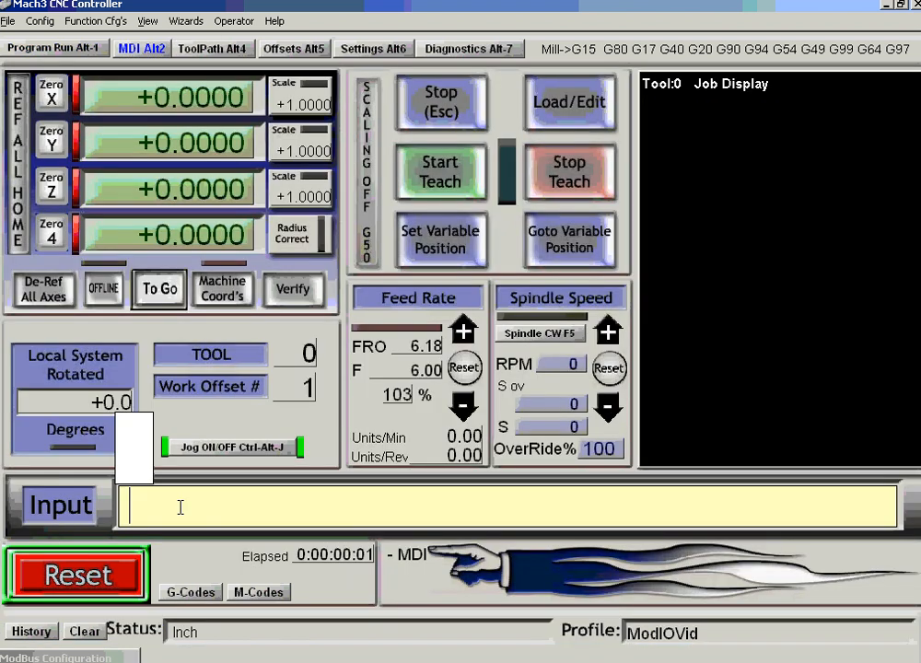
text(m)
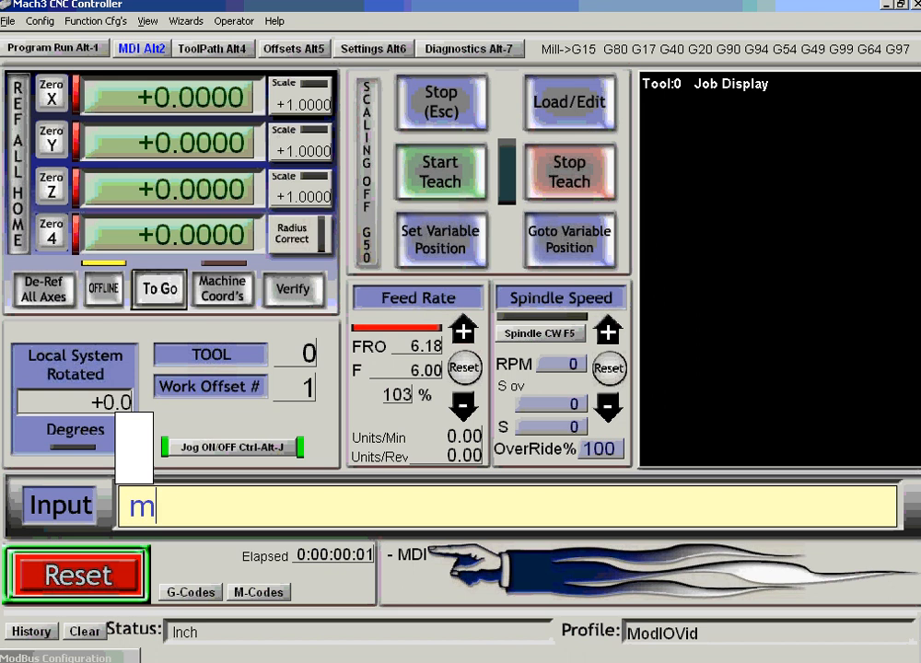
text(9999)
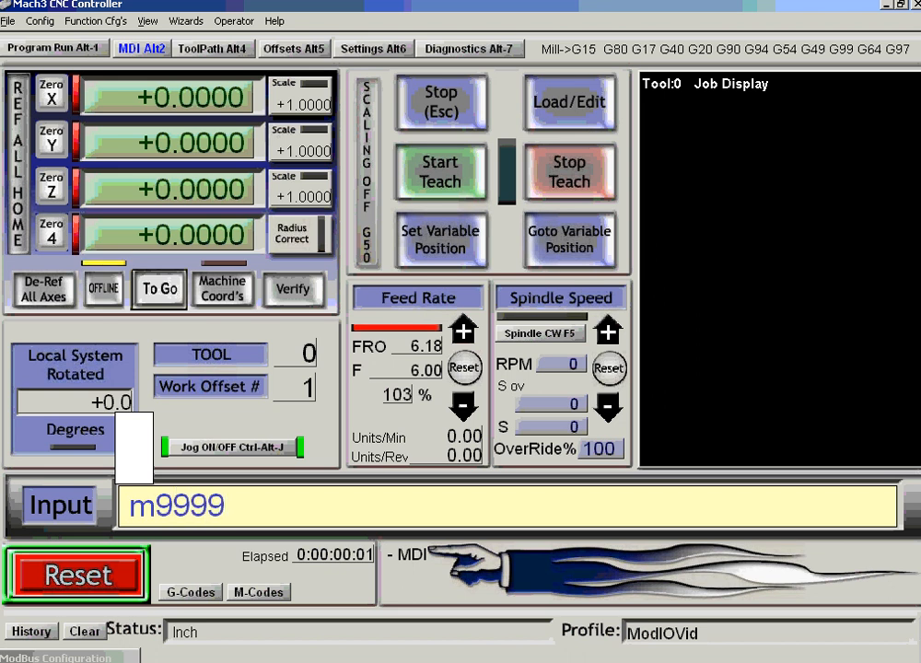
key(Return)
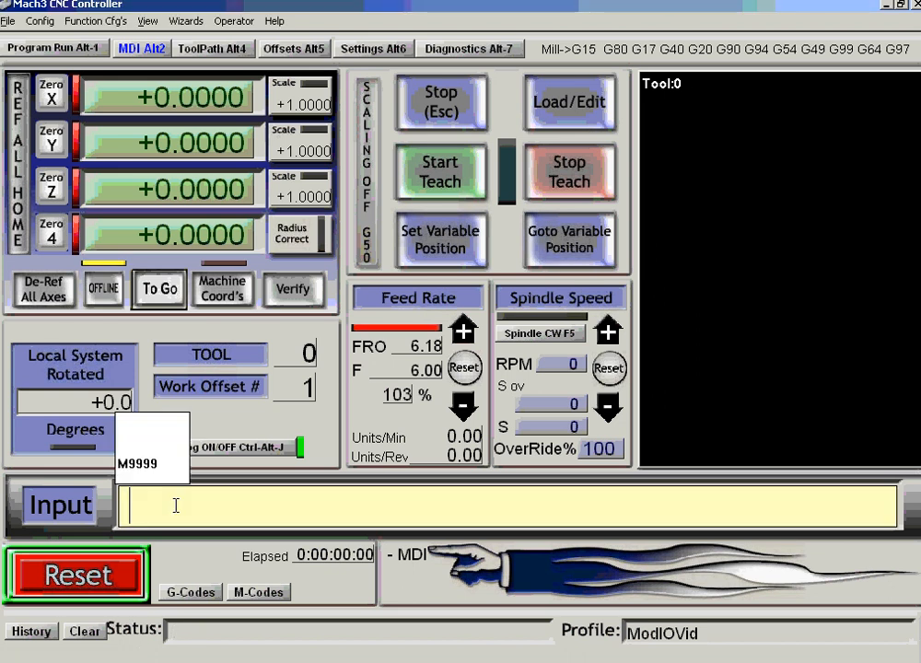
- Run M9999 a second time and leave the MDI input line
text(m999)
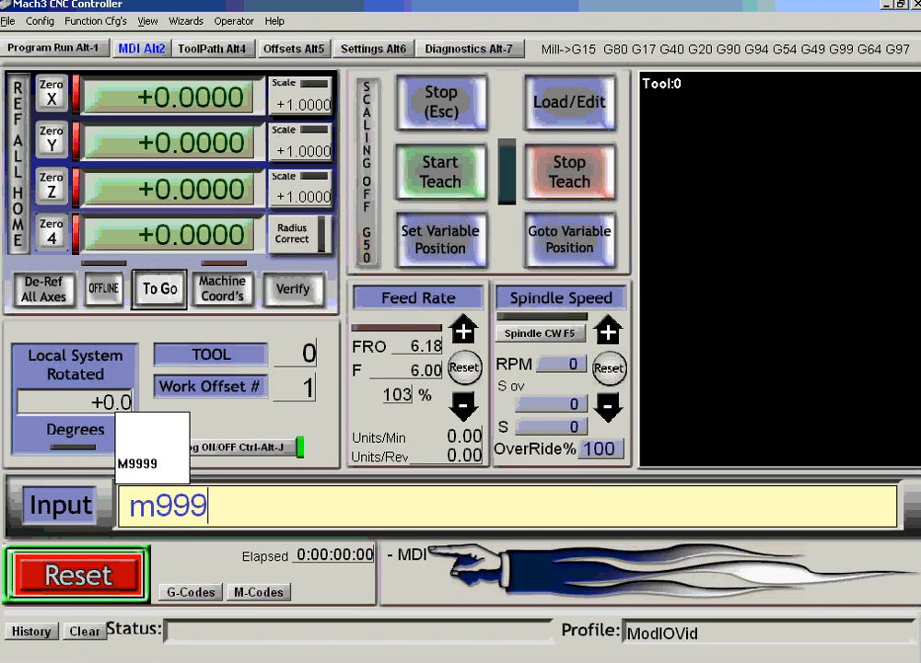
text(9)
key(Return)
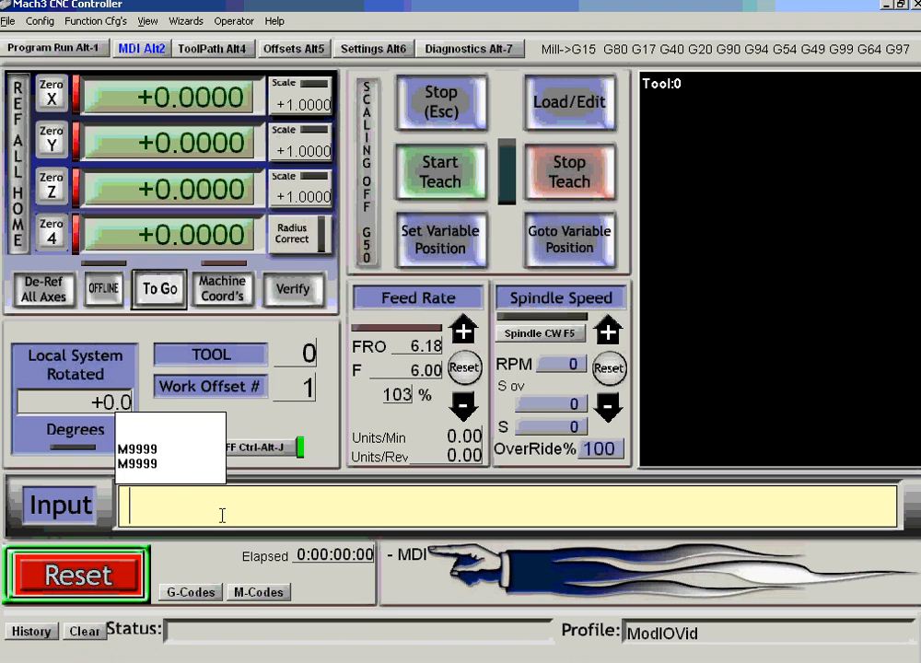
key(Escape)
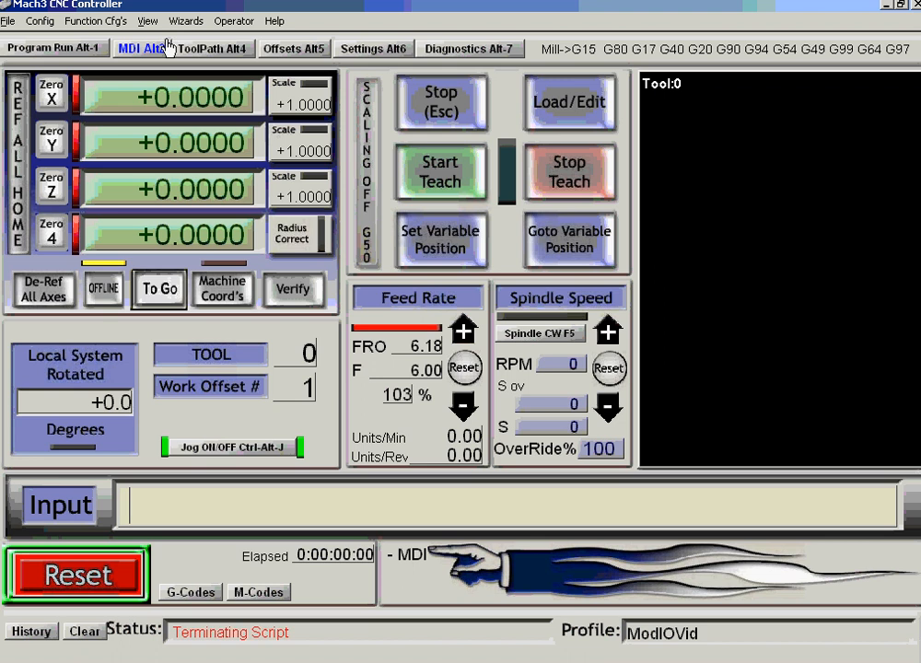
- Map ModIO2's switch matrix to Port 0 pins starting at 50, enable its controls, and accept the plugin configuration
click(40, 21)
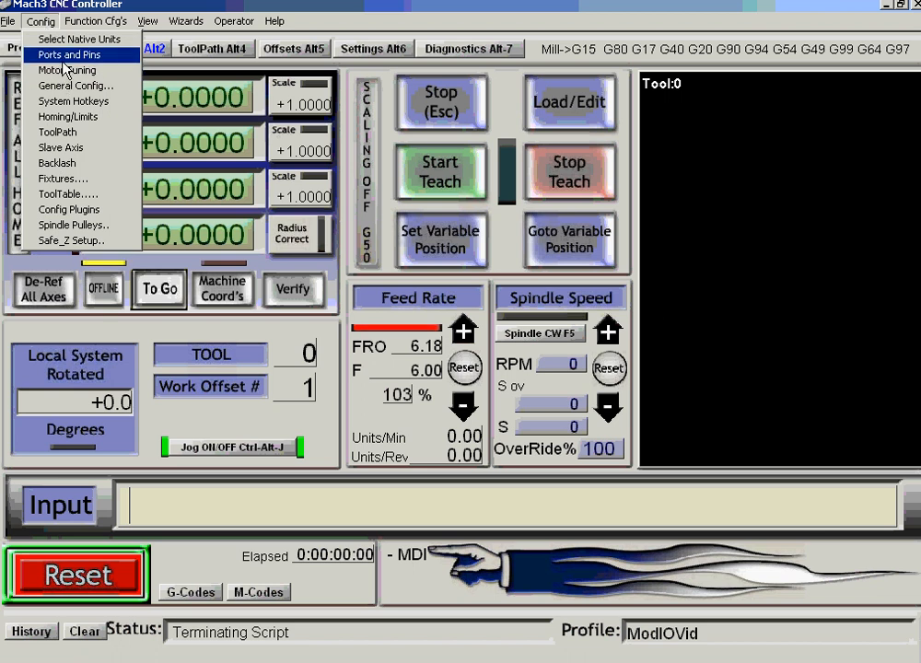
click(69, 209)
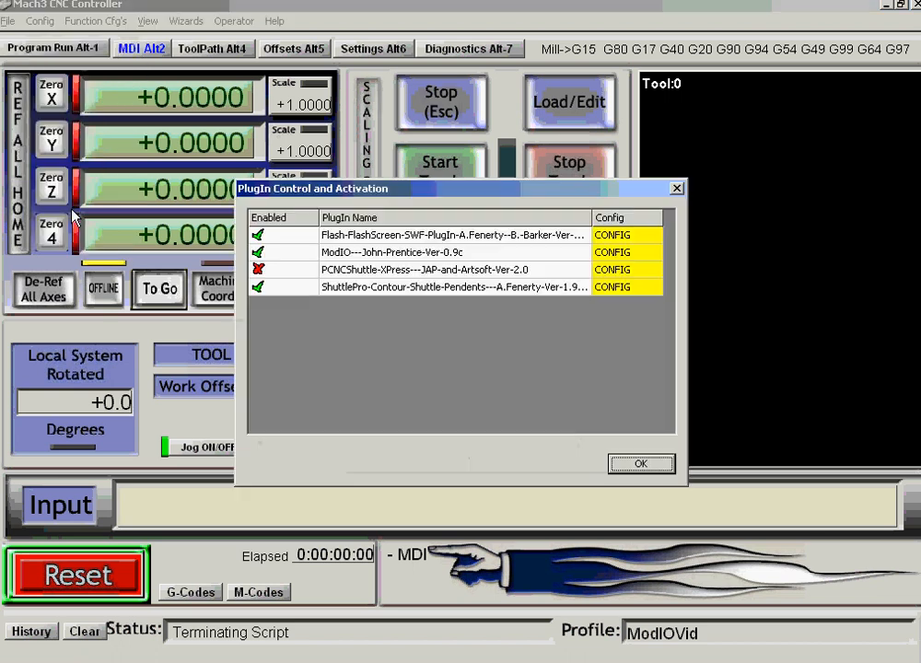
click(618, 254)
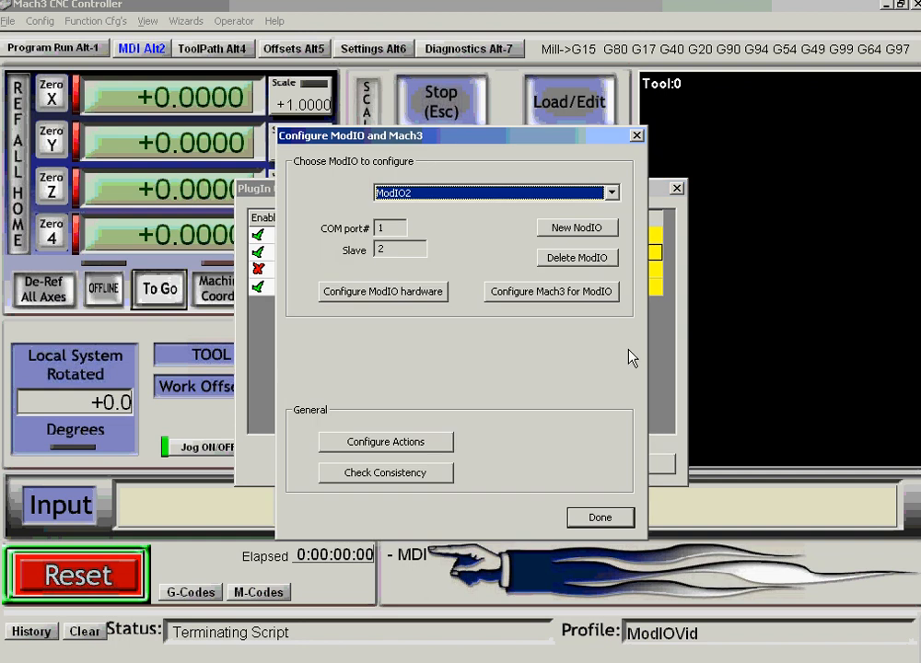
click(563, 291)
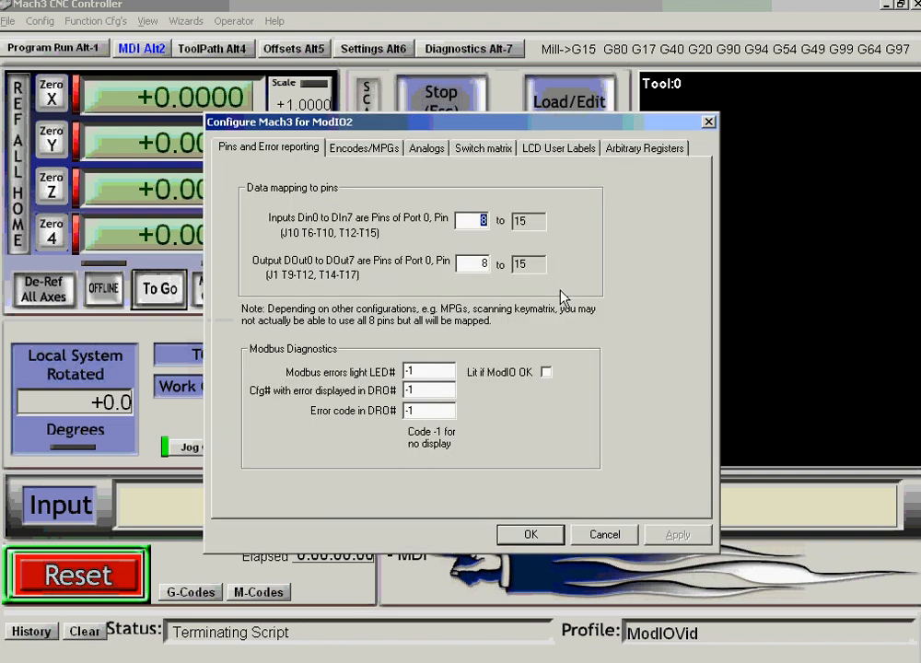
click(476, 149)
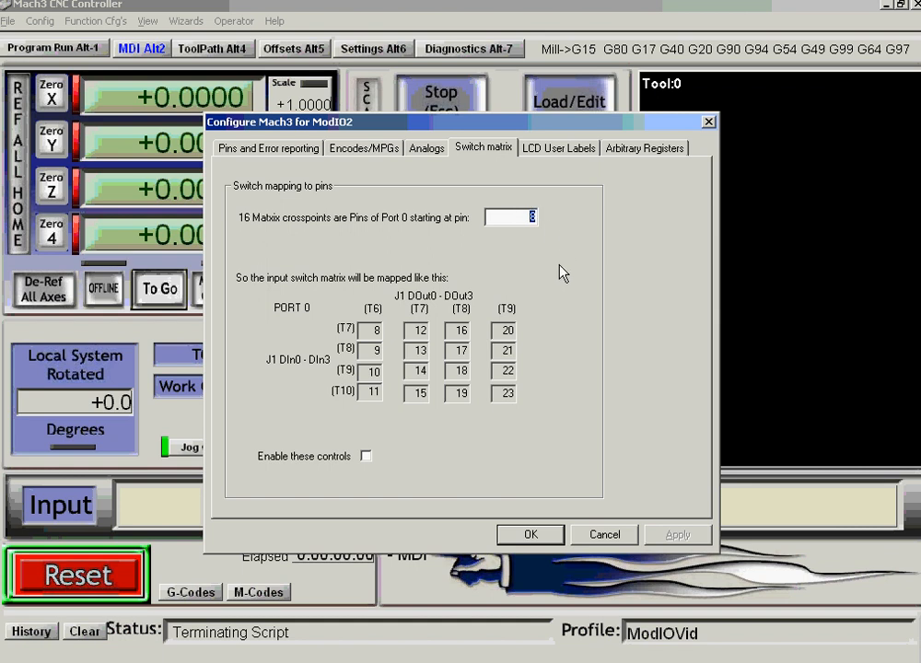
text(50)
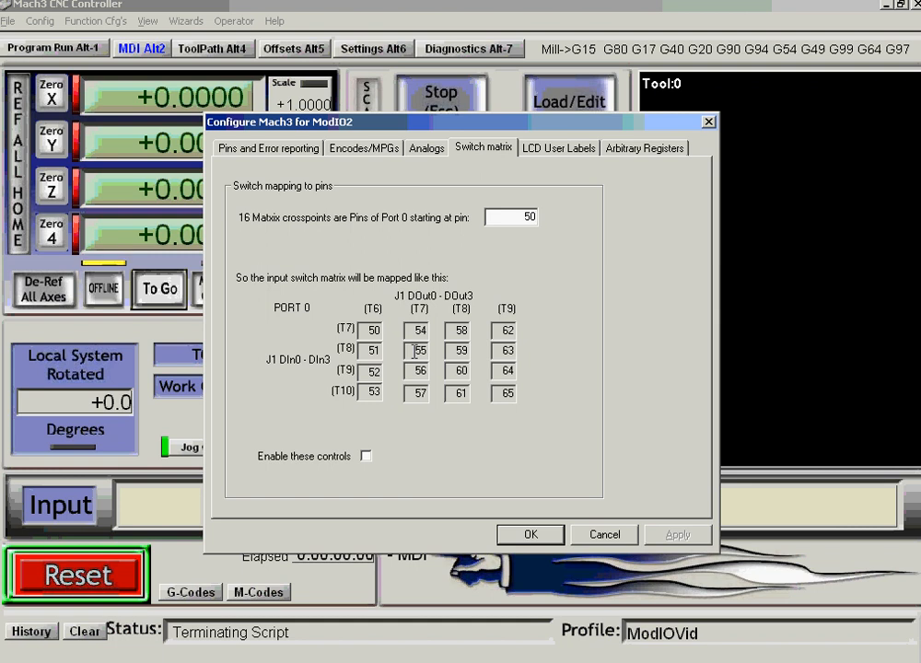
click(365, 455)
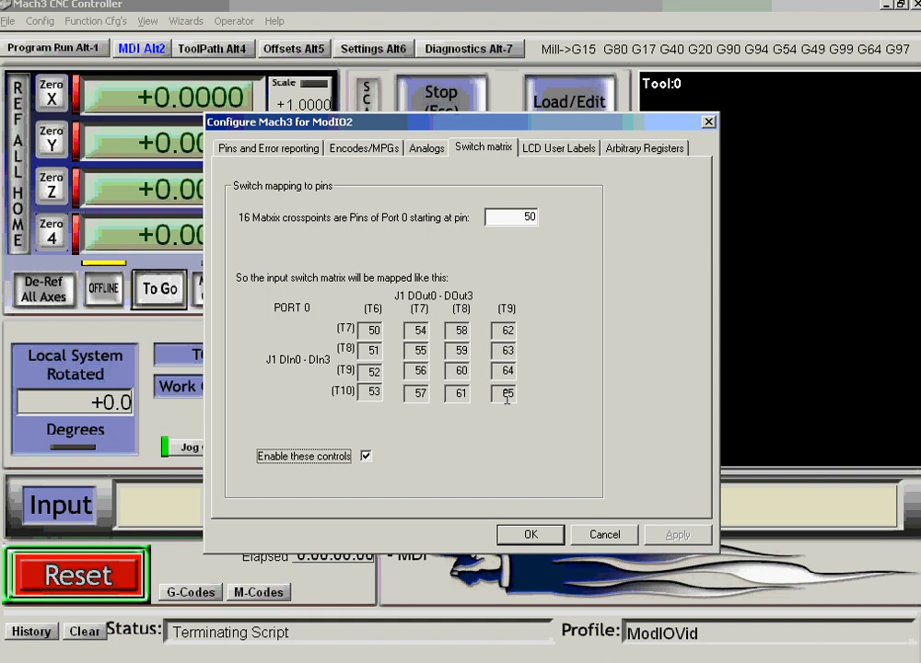
click(531, 534)
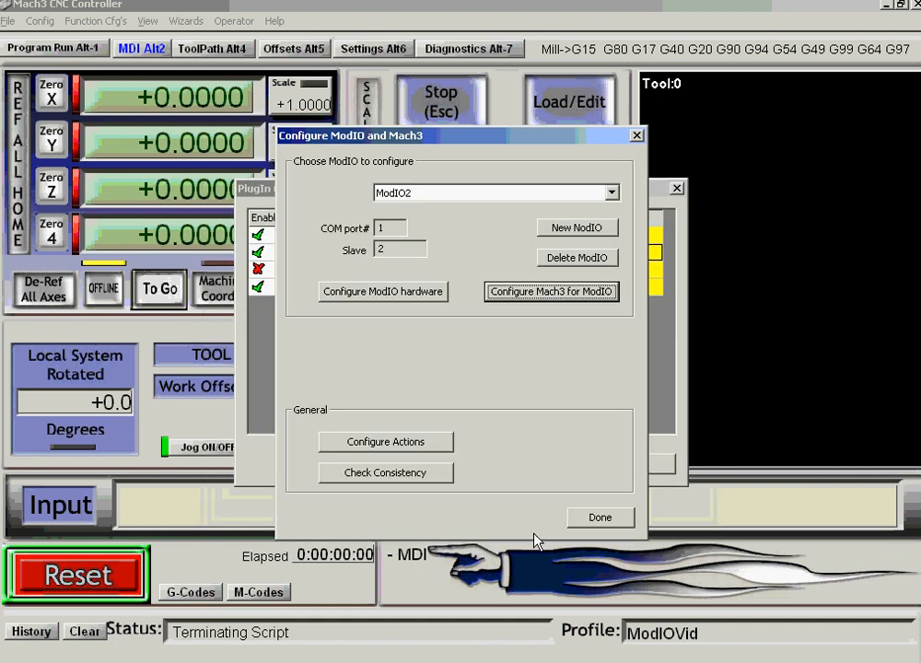
click(598, 519)
click(642, 466)
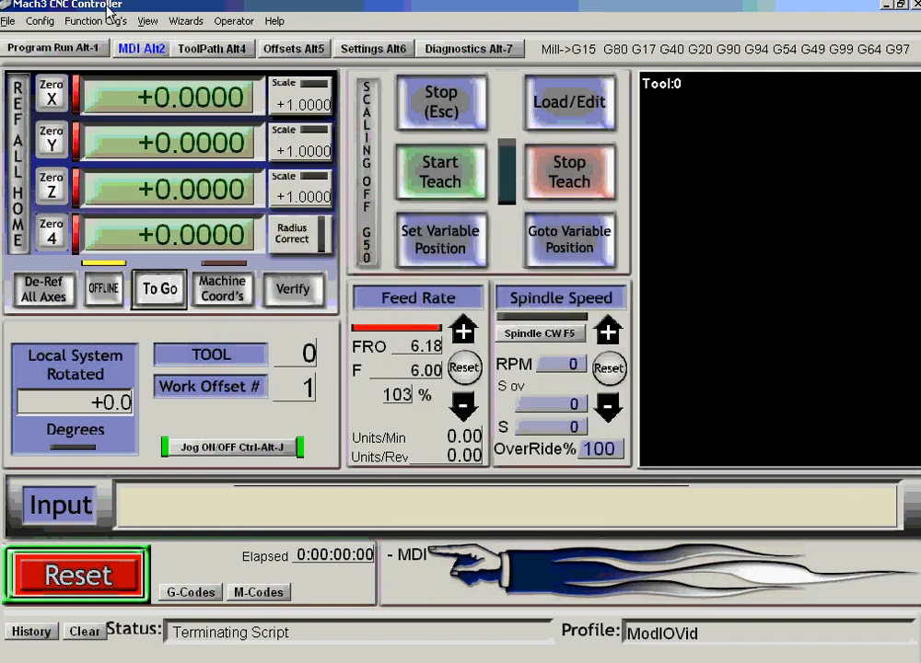
- Enable the X++, X-- and X Home input signals in the Ports and Pins configuration
click(41, 20)
click(58, 54)
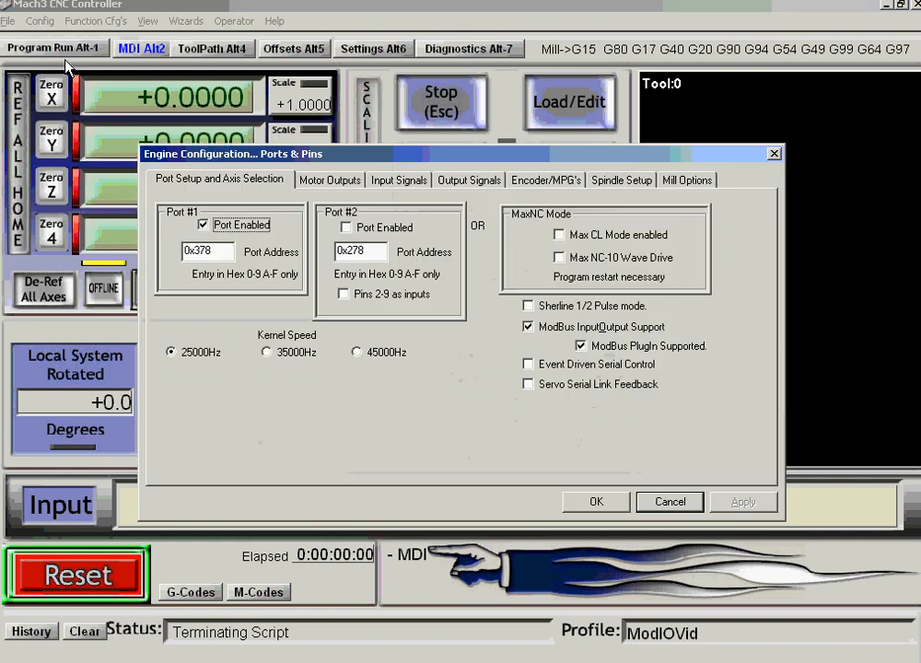
click(400, 180)
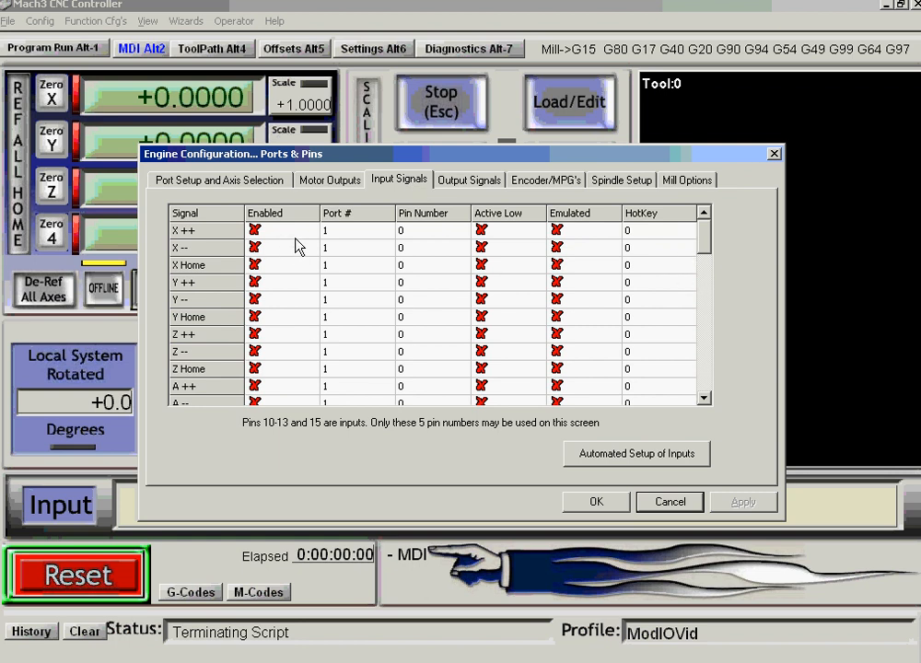
double_click(256, 231)
click(255, 248)
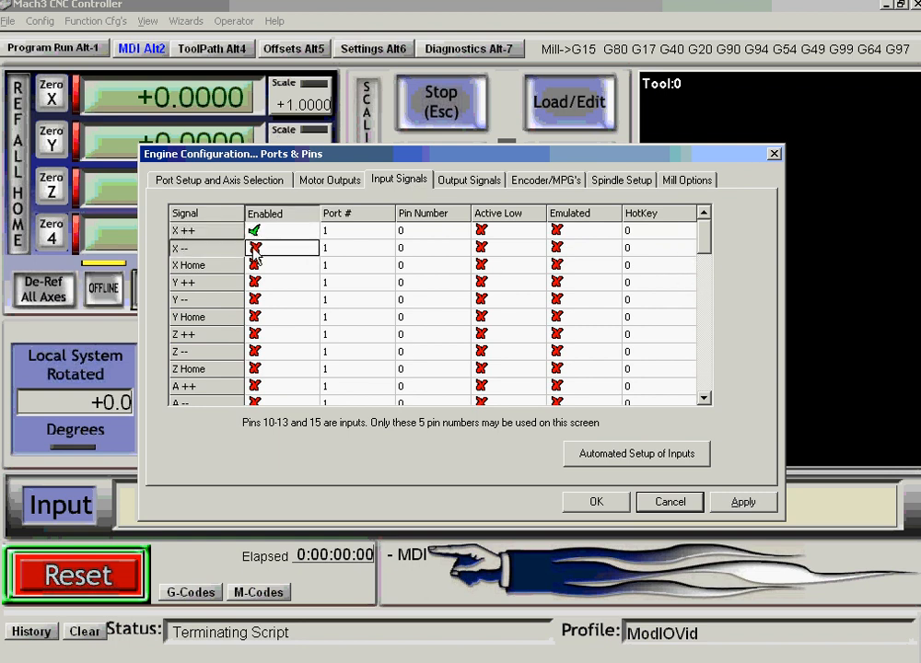
click(255, 247)
double_click(256, 266)
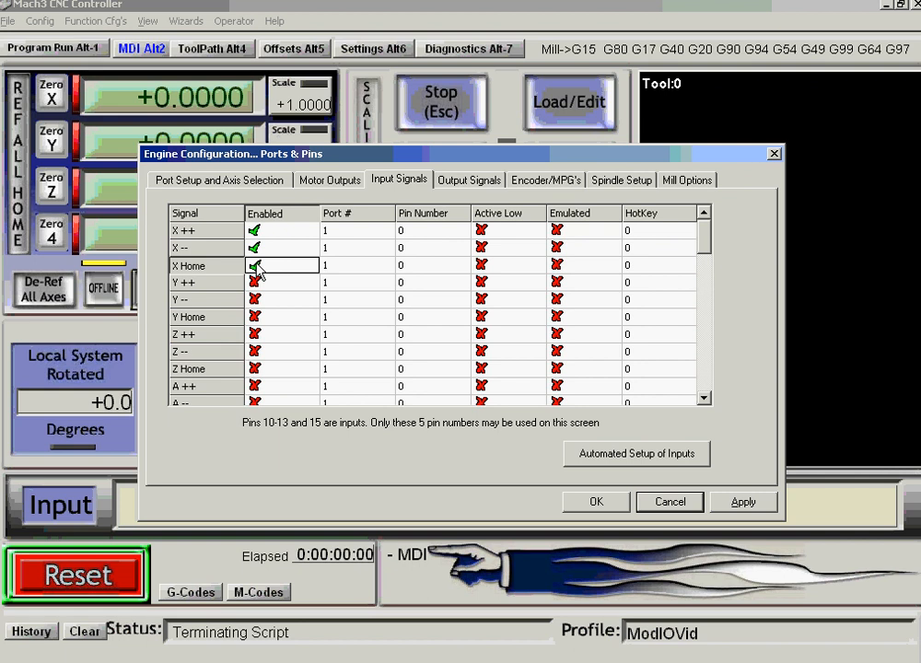
- Set the port number to 0 for the X++, X-- and X Home input signals
click(332, 232)
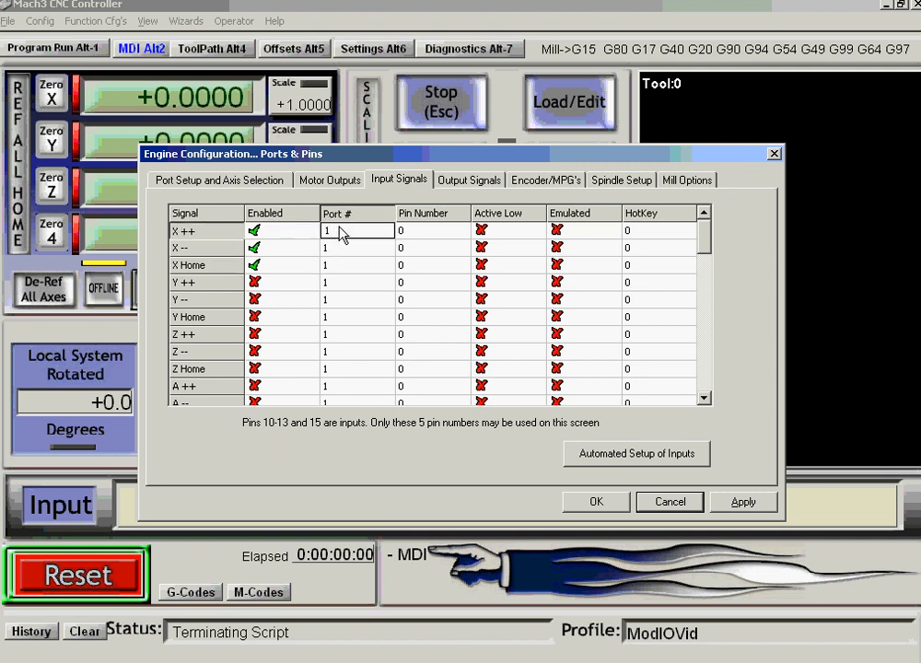
key(BackSpace)
text(0)
click(348, 249)
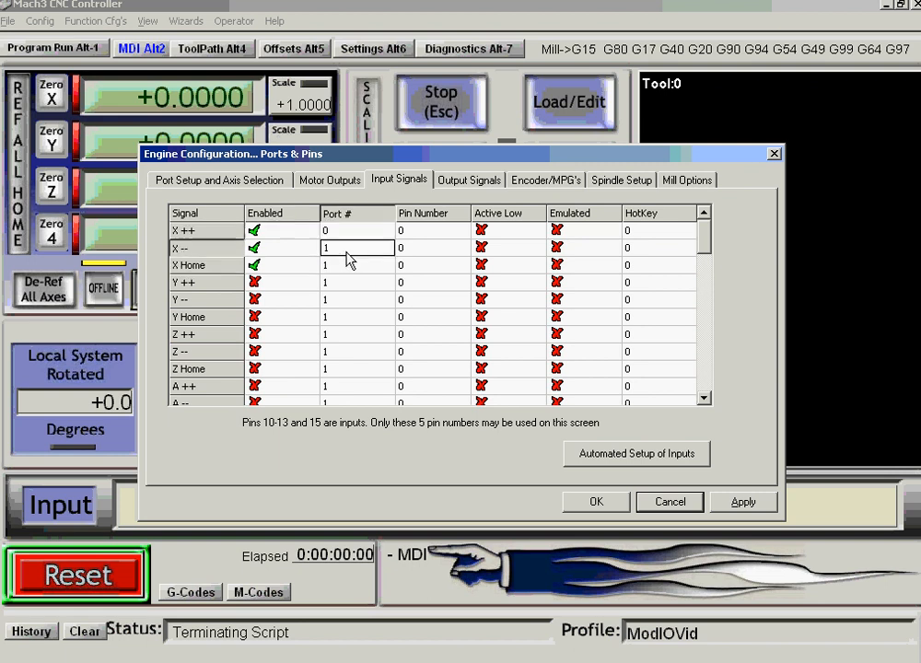
click(349, 249)
click(360, 247)
text(0)
click(361, 269)
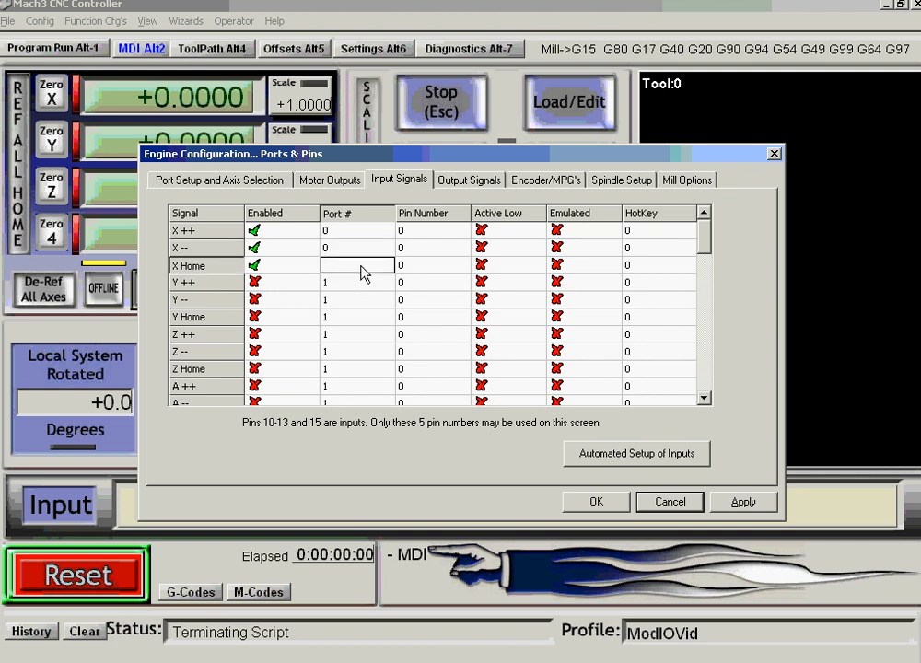
text(0)
click(423, 233)
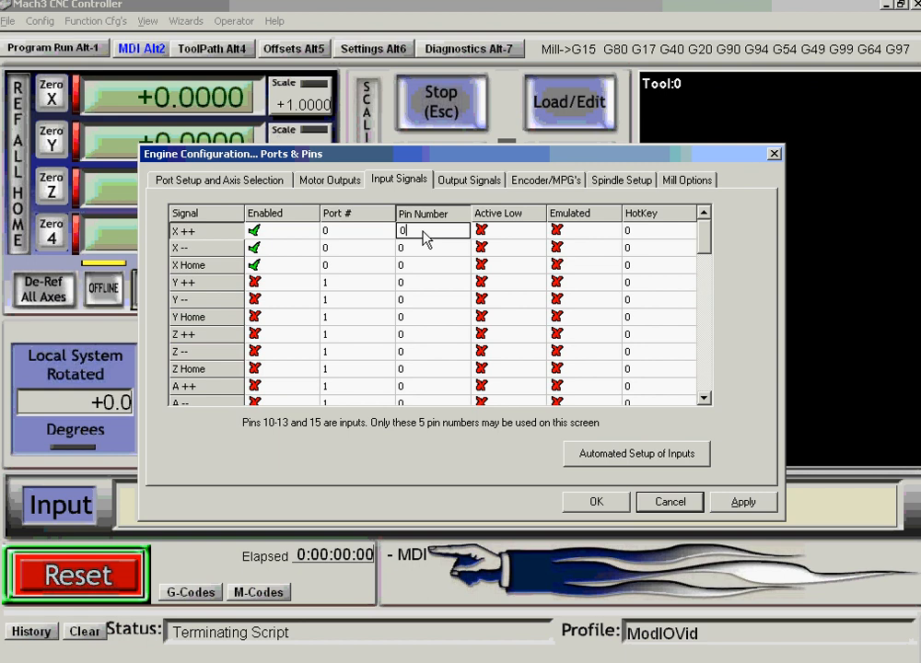
- Set the pin number to 55 for the X++, X-- and X Home input signals
text(55)
click(422, 247)
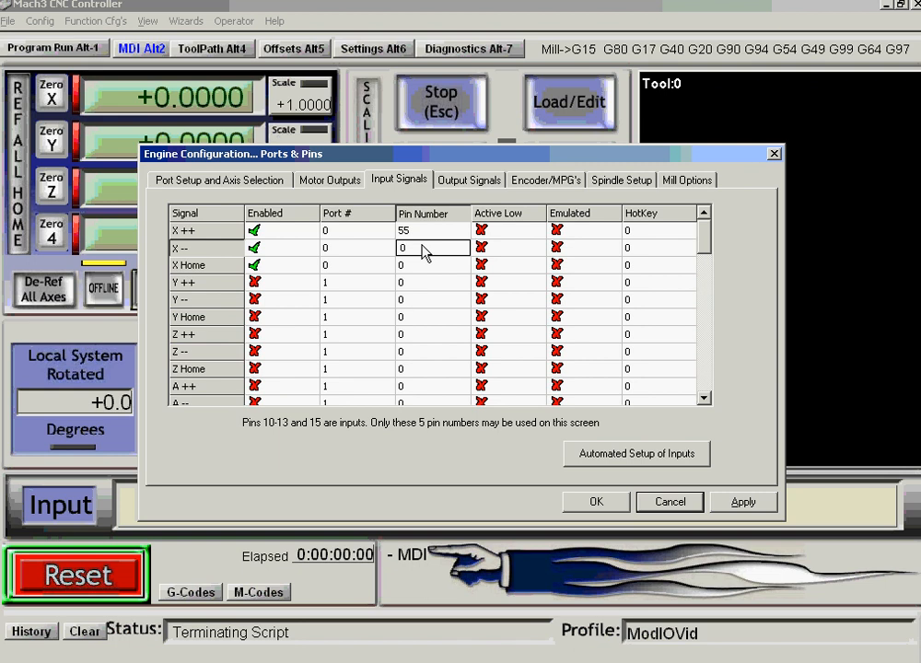
text(55)
click(425, 267)
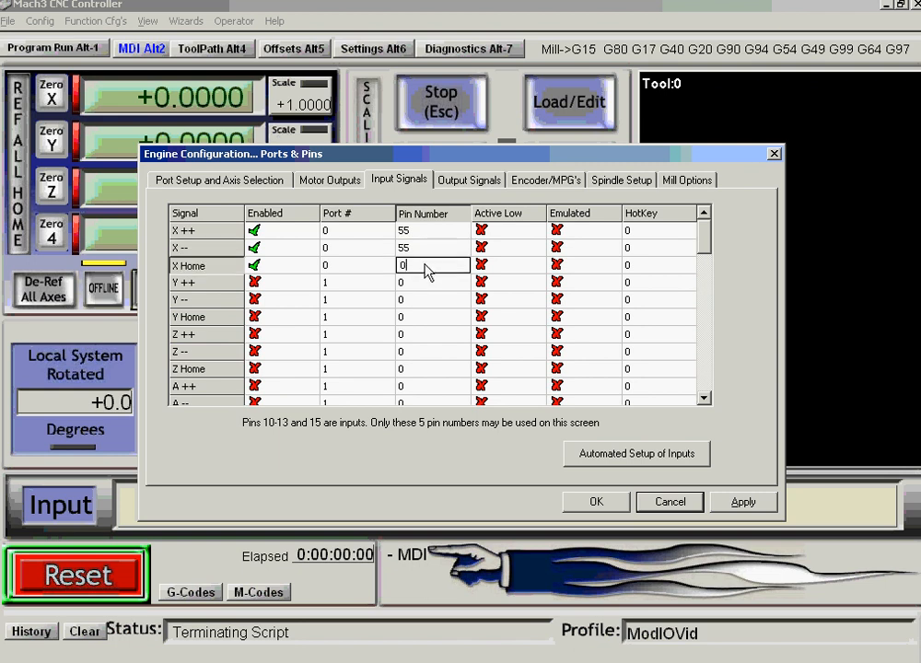
text(55)
key(BackSpace)
key(BackSpace)
key(BackSpace)
text(55)
- Apply and accept the input signal settings, then reset the controller and check the input states on the Diagnostics screen
click(739, 502)
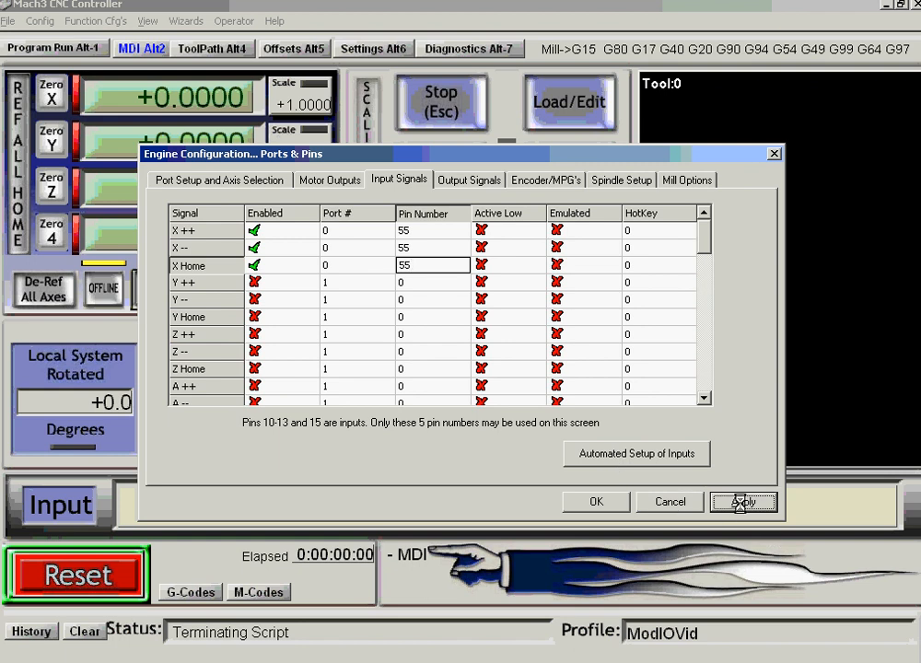
click(595, 501)
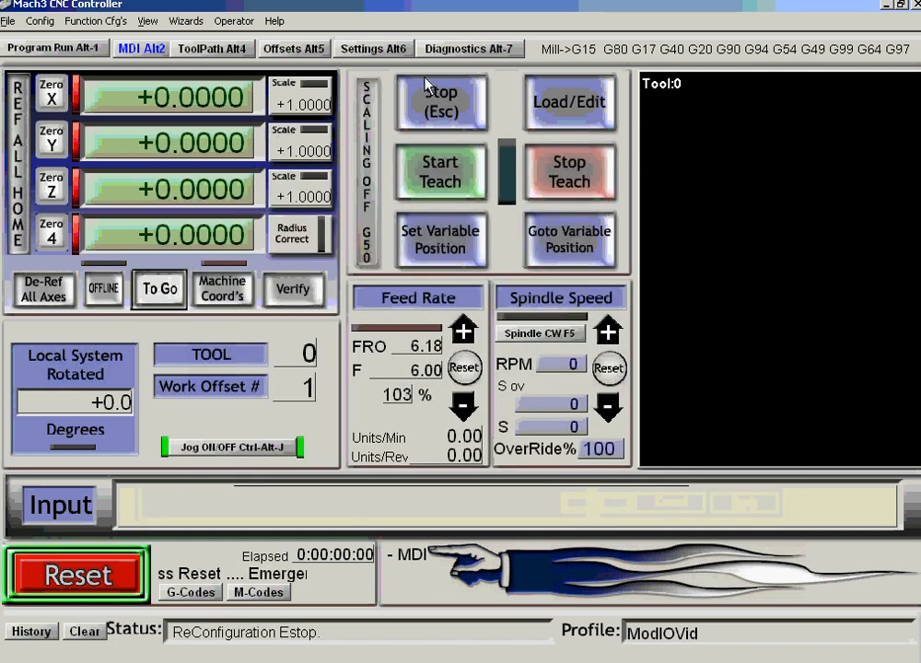
click(84, 583)
click(451, 53)
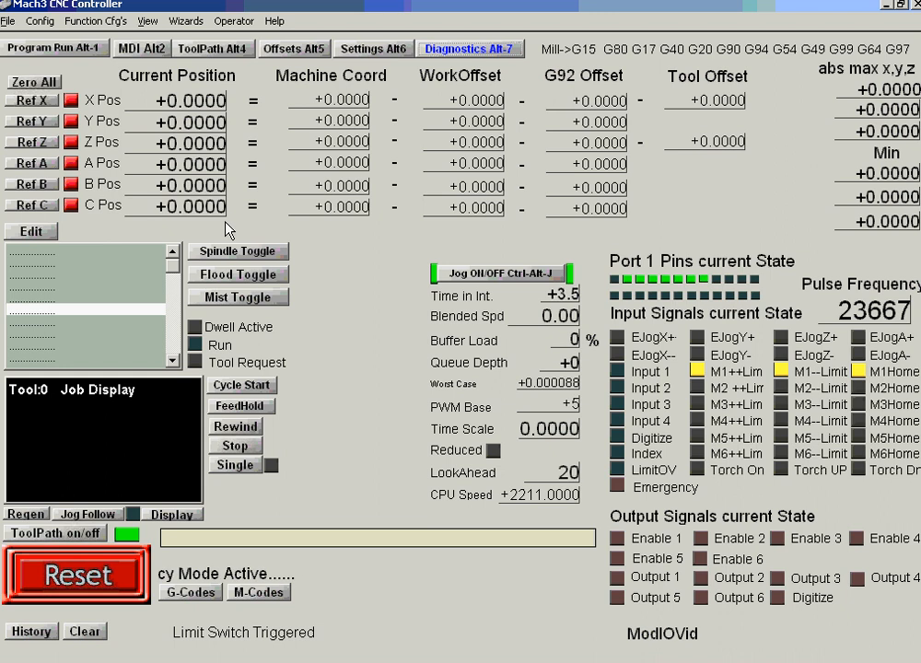
- Make the X++, X-- and X Home input signals active low in Ports and Pins and accept the changes
click(39, 21)
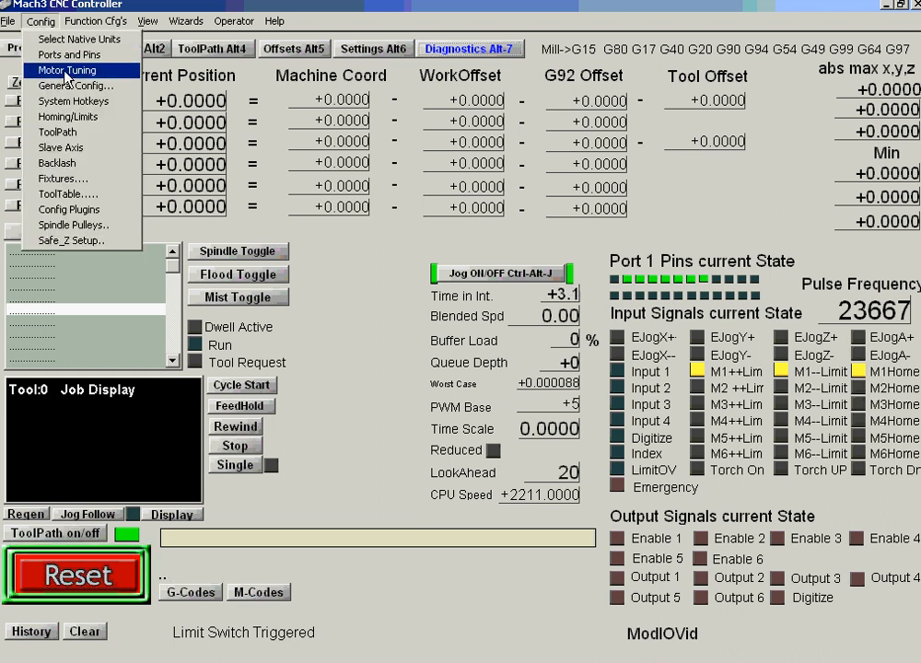
click(63, 54)
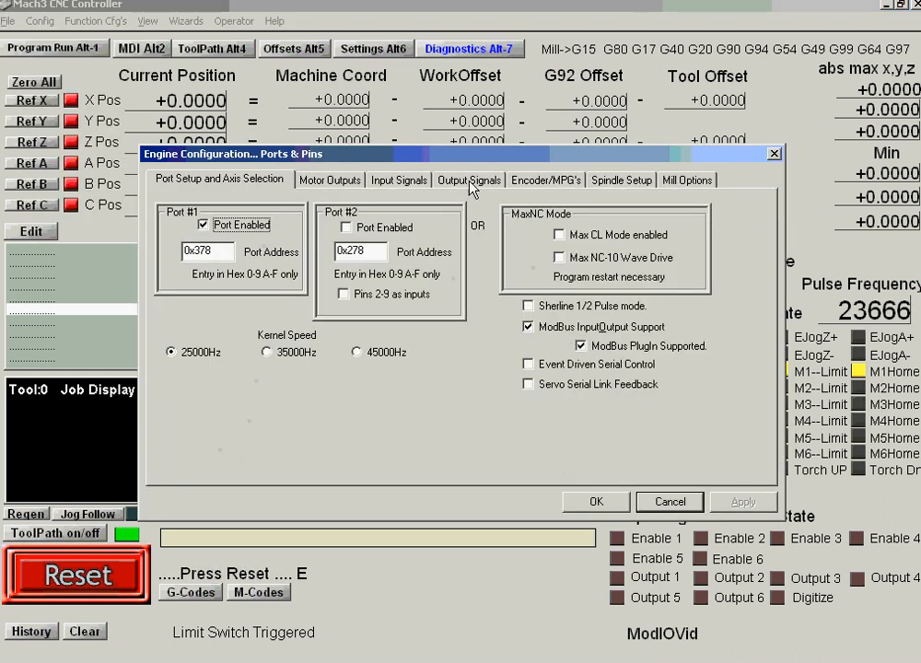
click(409, 180)
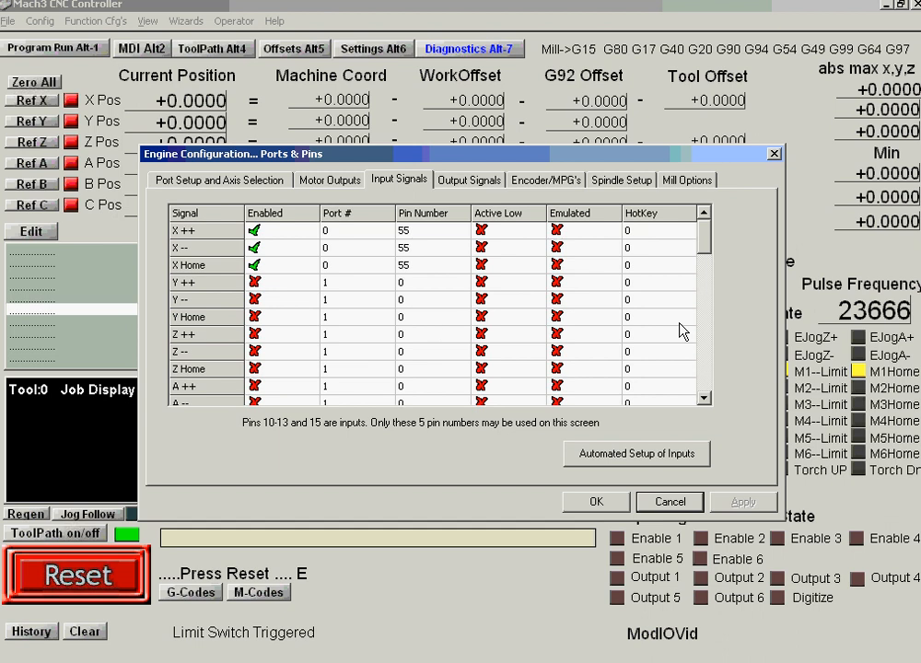
click(482, 230)
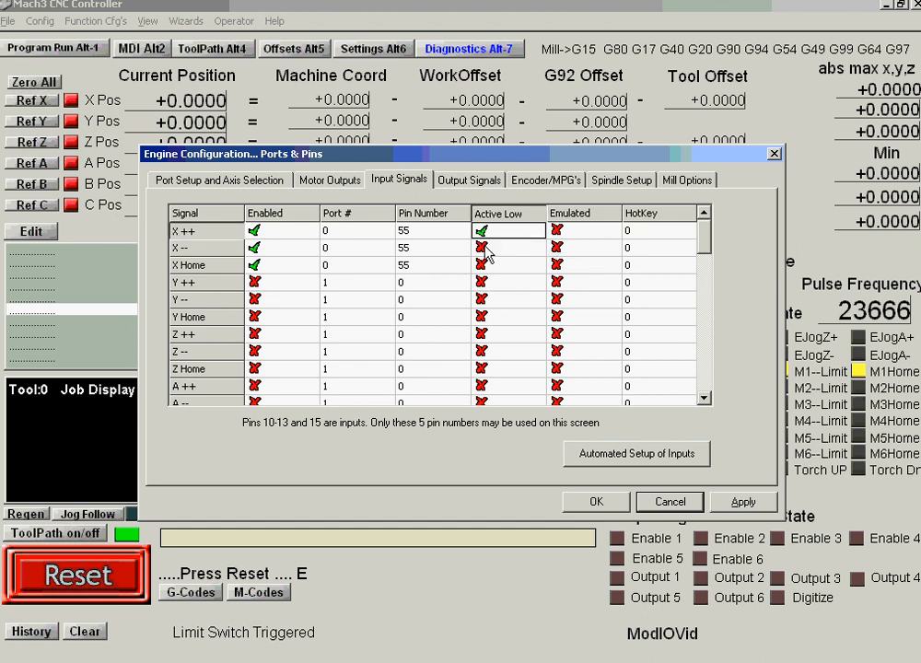
click(482, 248)
click(482, 265)
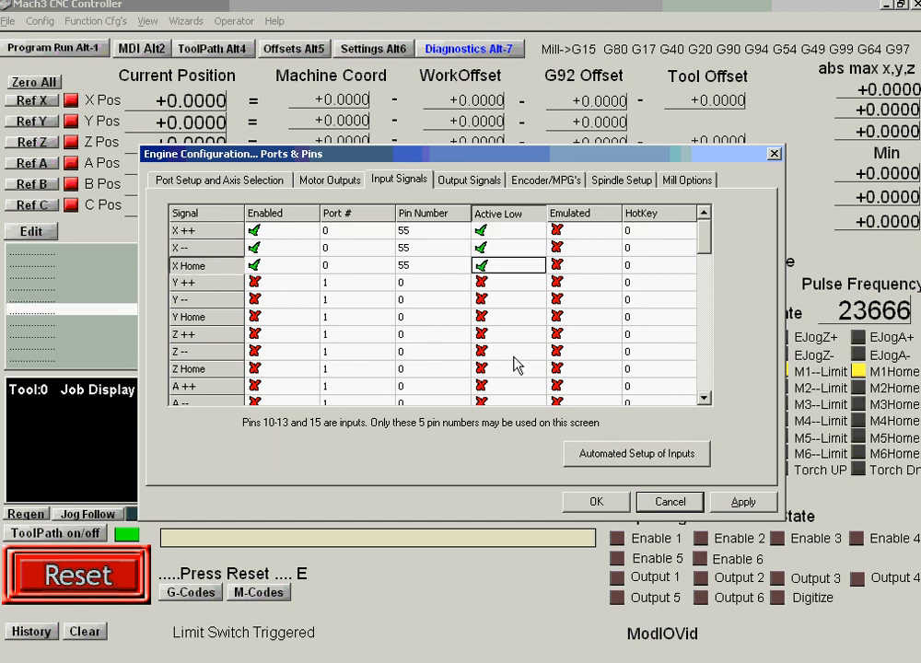
click(737, 507)
click(612, 505)
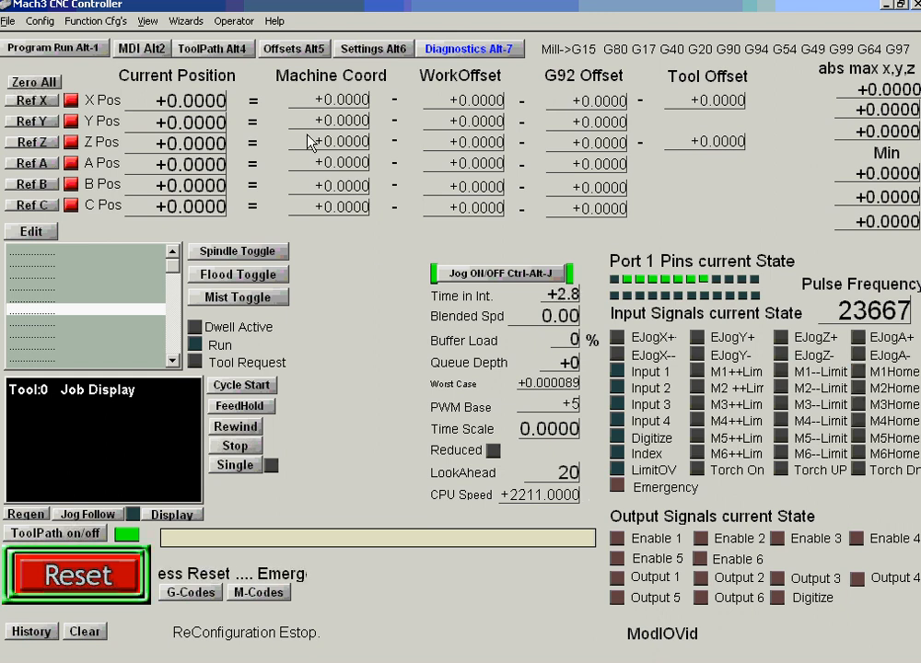
- Enable Encoder1 in the Ports and Pins encoder settings, accept the change, and reset the controller
click(40, 22)
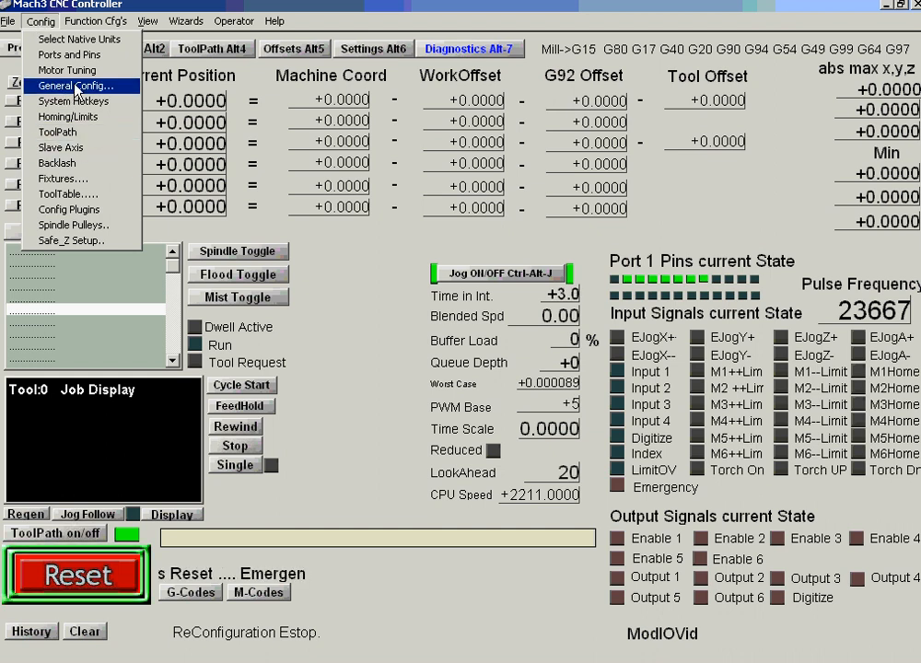
click(74, 56)
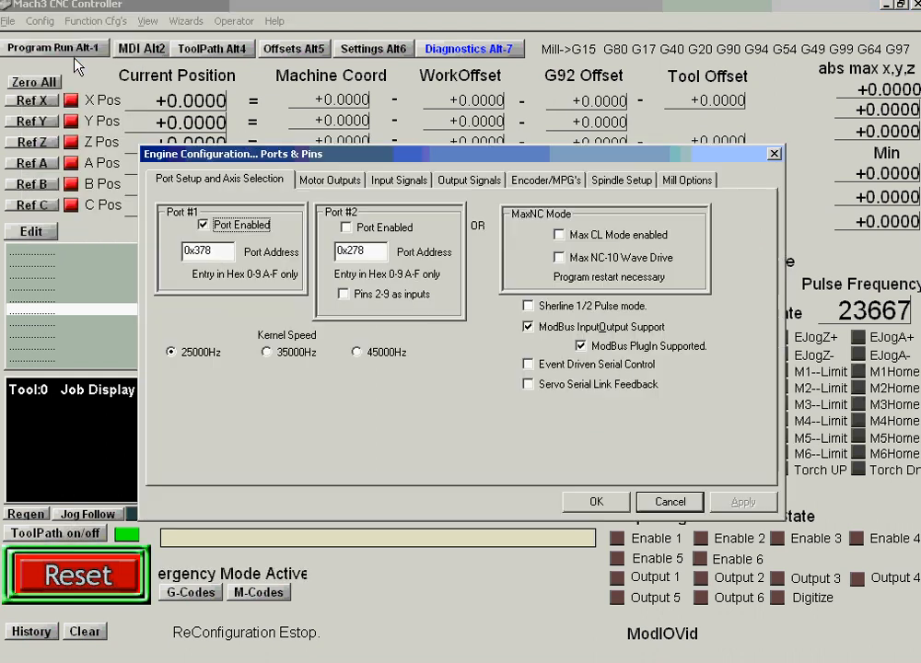
click(553, 181)
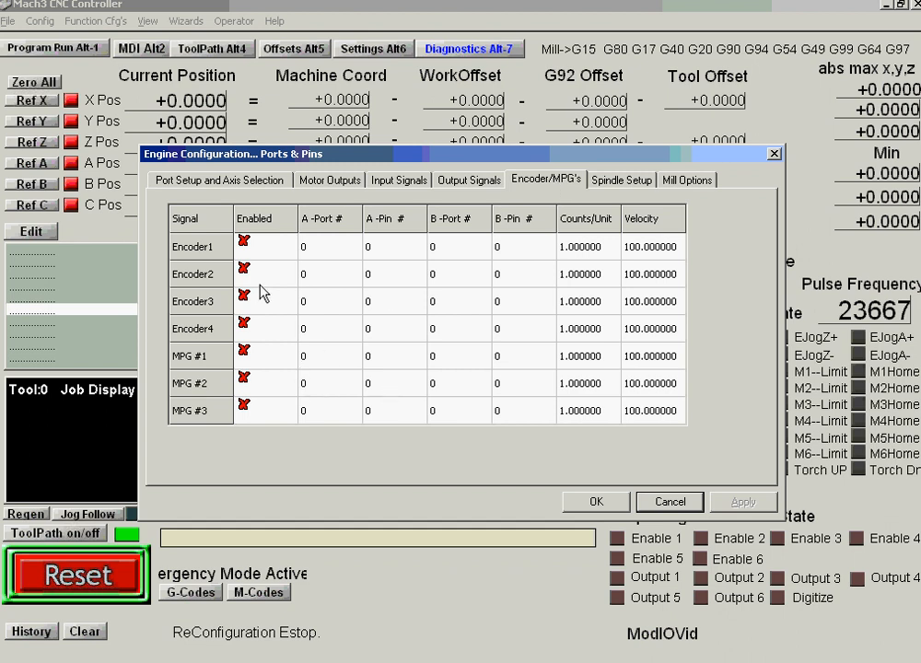
click(243, 245)
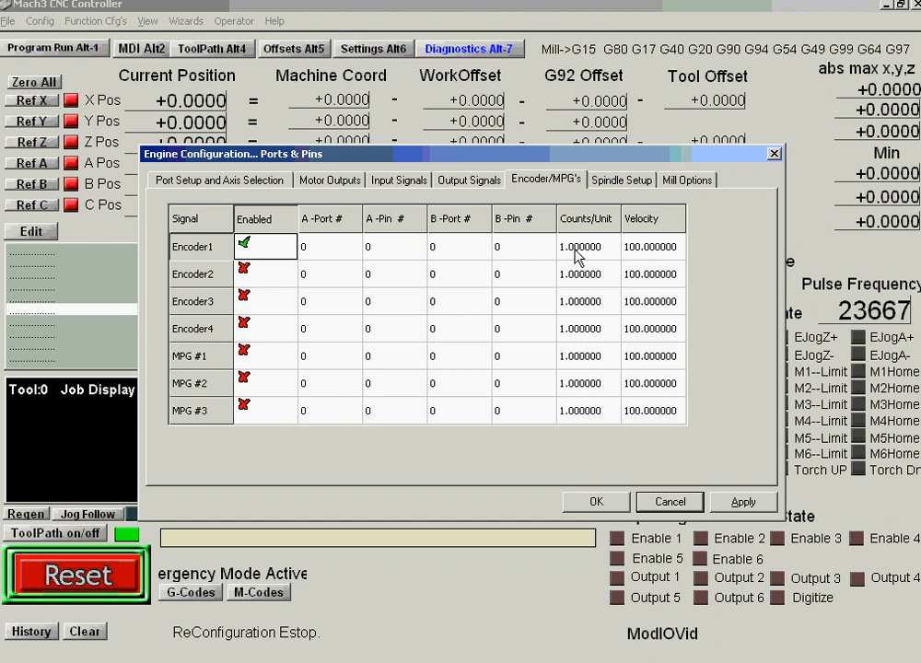
click(741, 505)
click(594, 502)
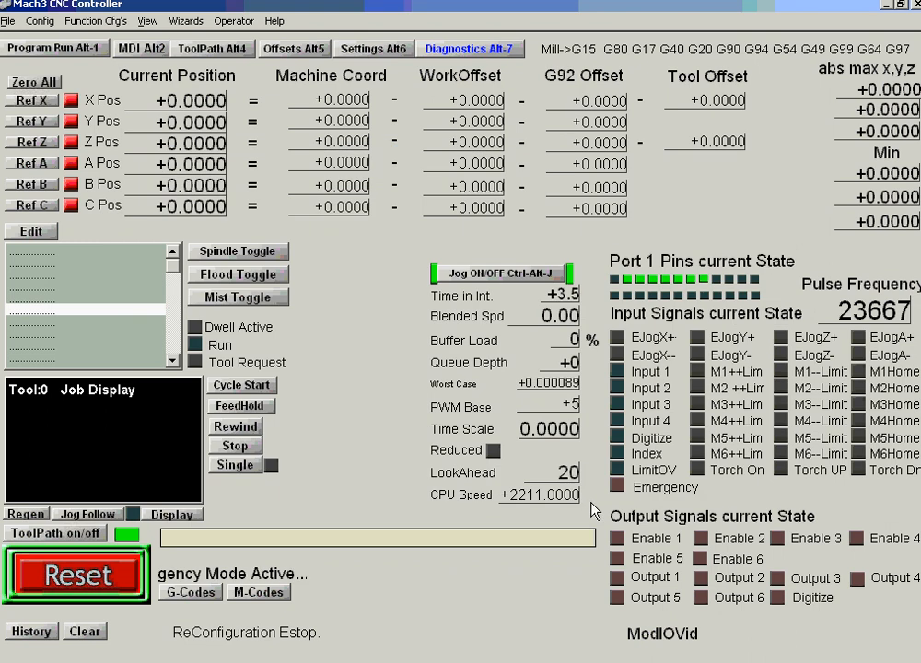
click(103, 576)
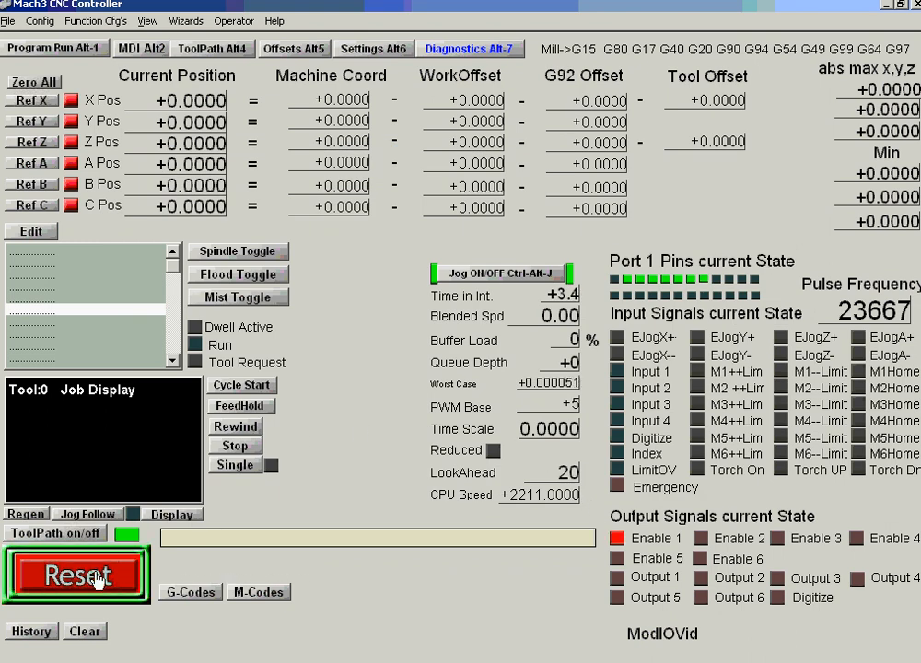
- Map ModIO2's Encoder 1 to Enc1 in the plugin configuration and enable the encoder controls
click(40, 21)
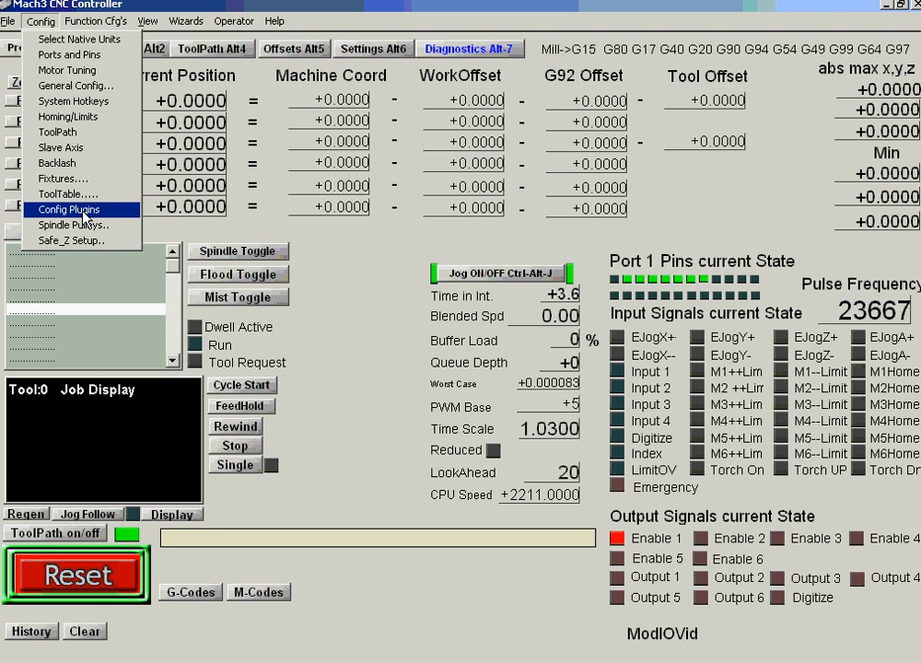
click(83, 211)
click(634, 264)
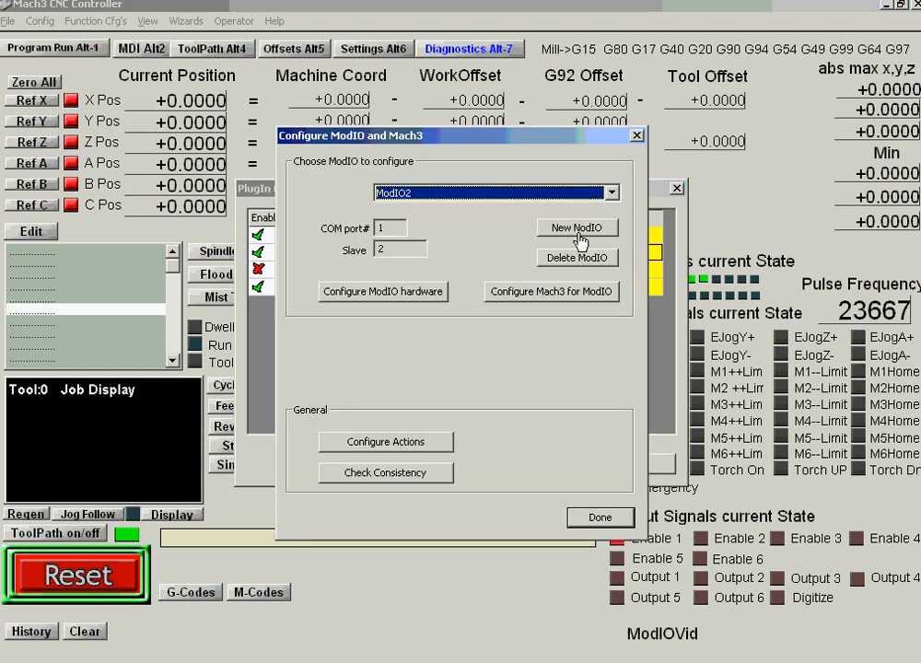
click(594, 287)
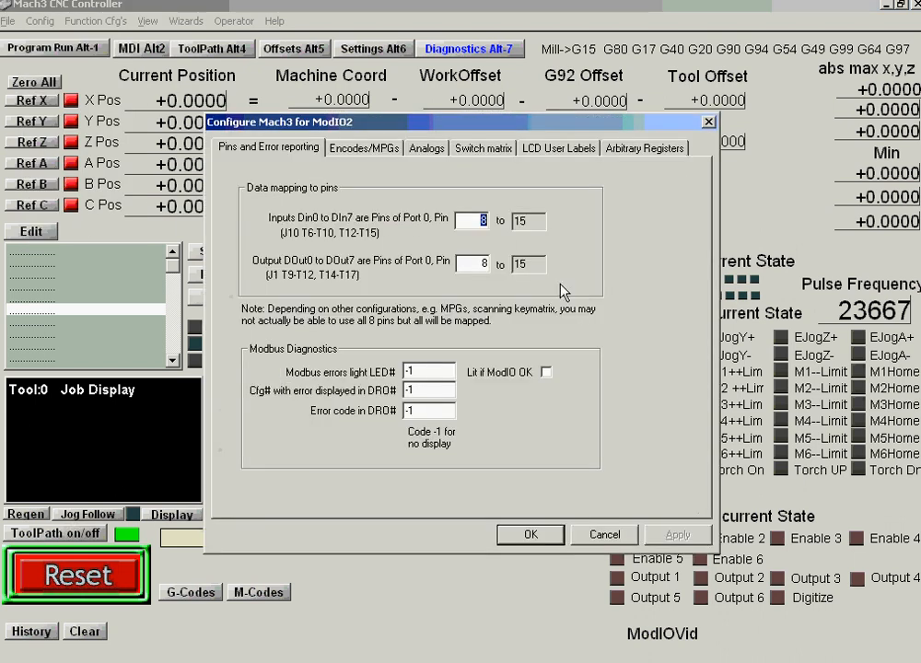
click(365, 152)
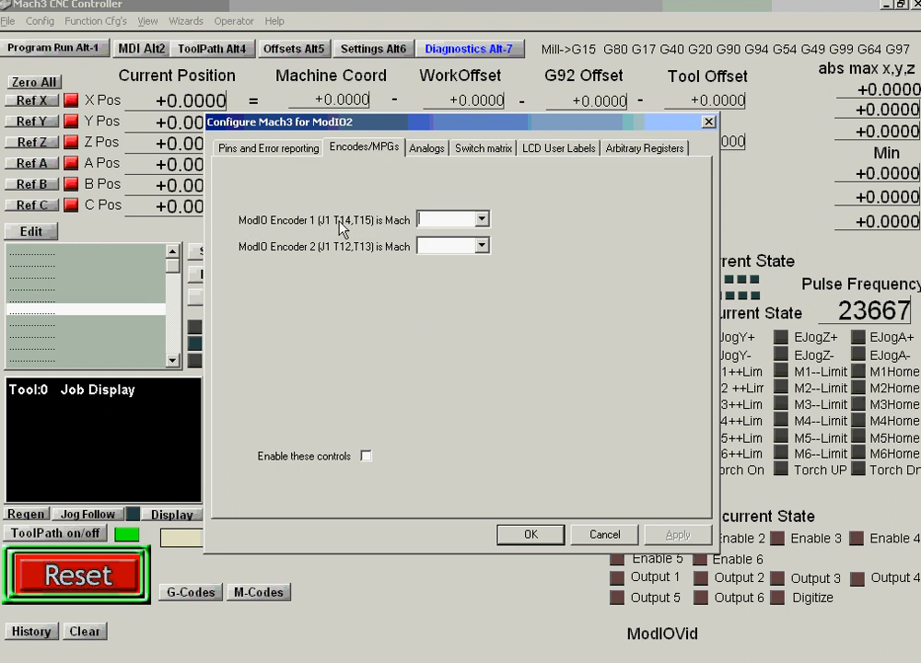
click(485, 226)
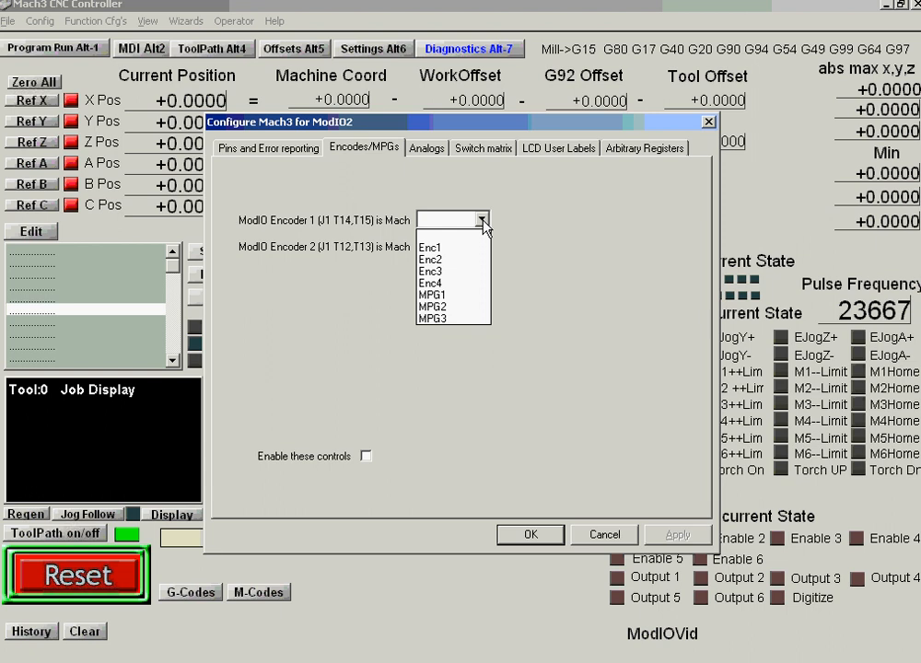
click(429, 249)
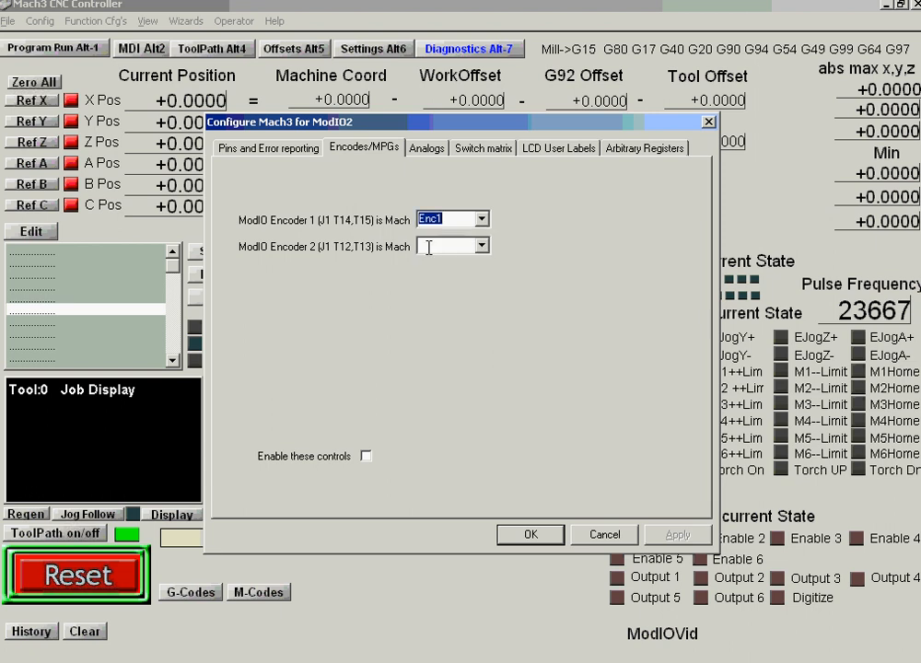
click(367, 456)
- Accept the ModIO2 plugin configuration and check the encoder positions on the Settings screen
click(531, 534)
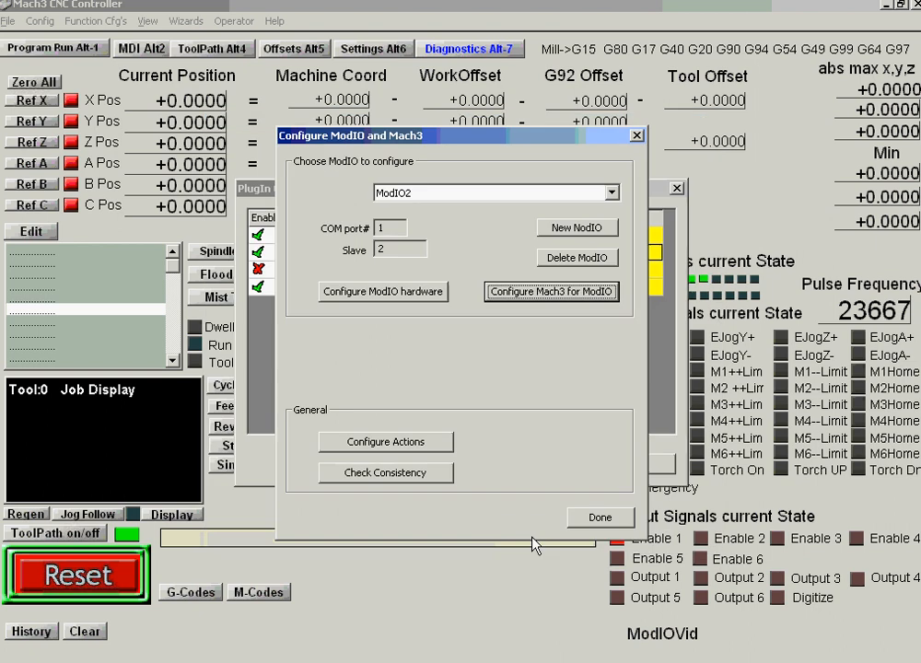
click(599, 517)
click(644, 464)
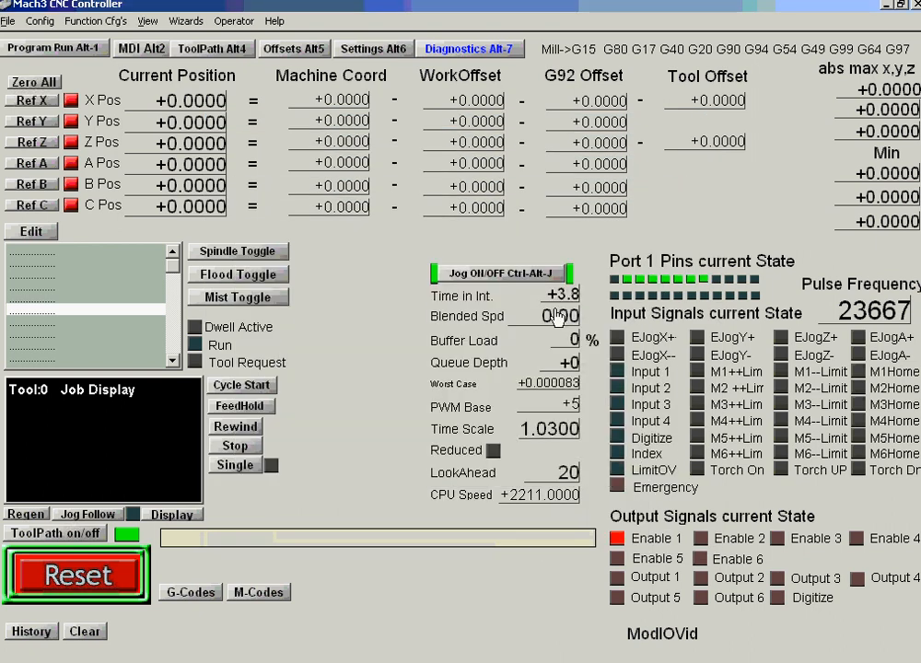
click(359, 49)
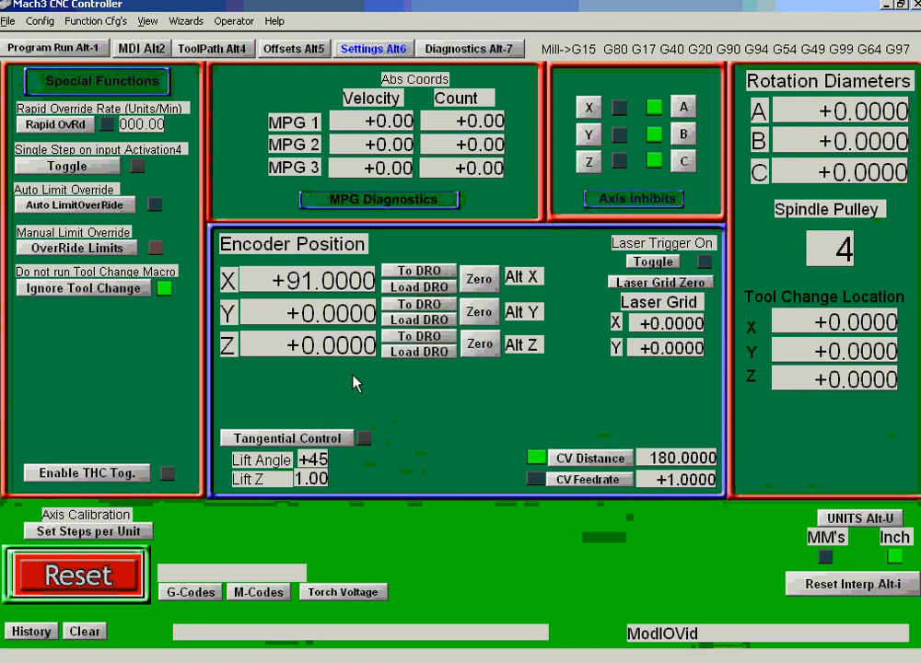
- Remap ModIO2's Encoder 1 to MPG1 and accept the plugin configuration
click(48, 21)
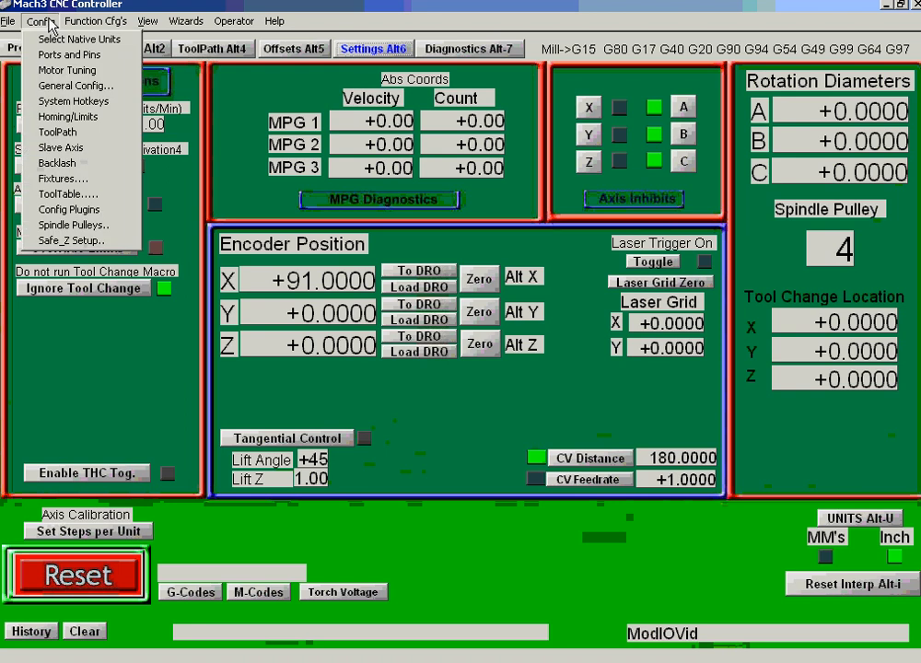
click(68, 210)
click(635, 253)
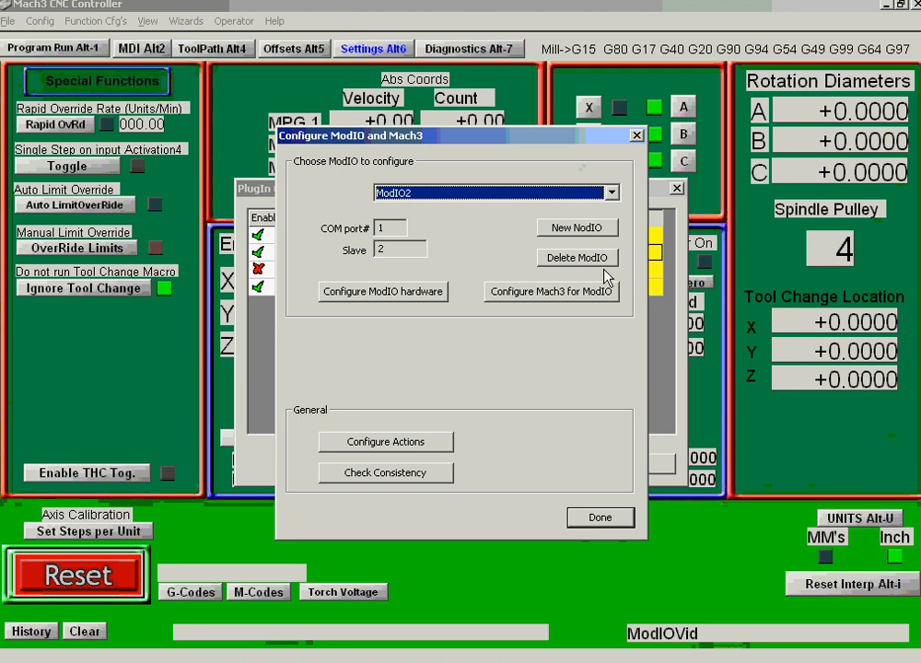
click(566, 293)
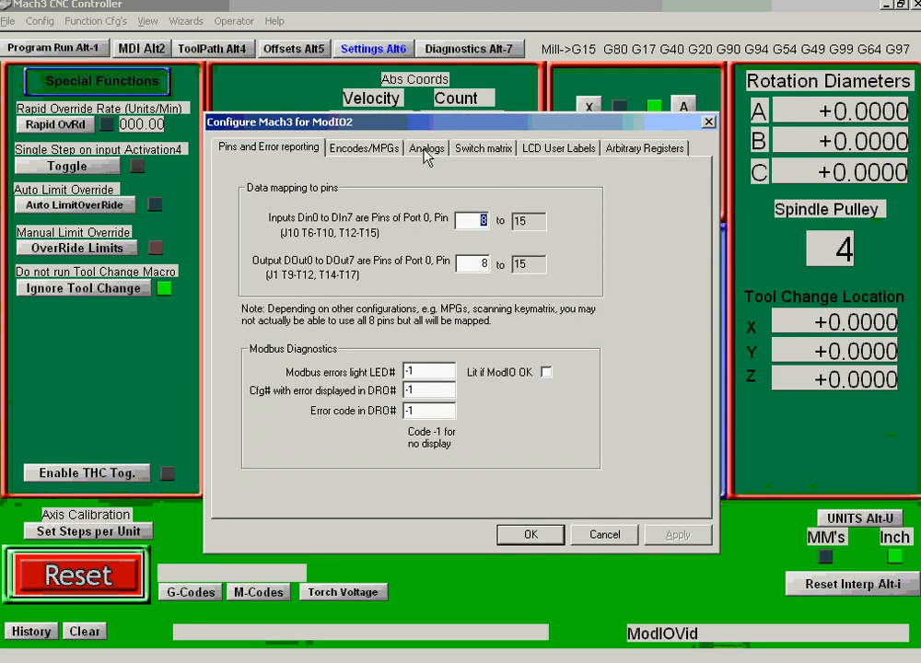
click(380, 149)
click(480, 219)
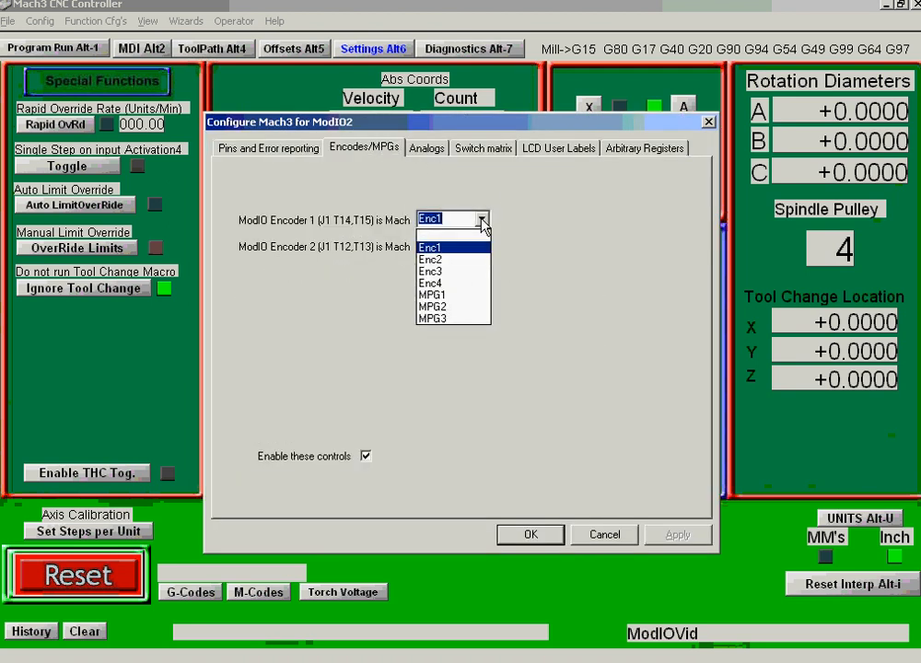
click(435, 295)
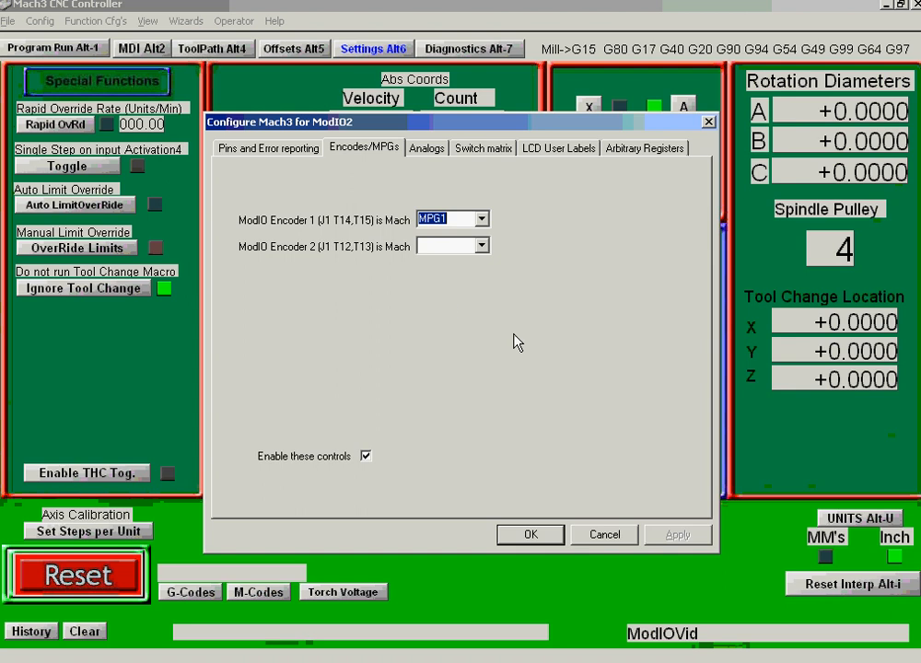
click(530, 534)
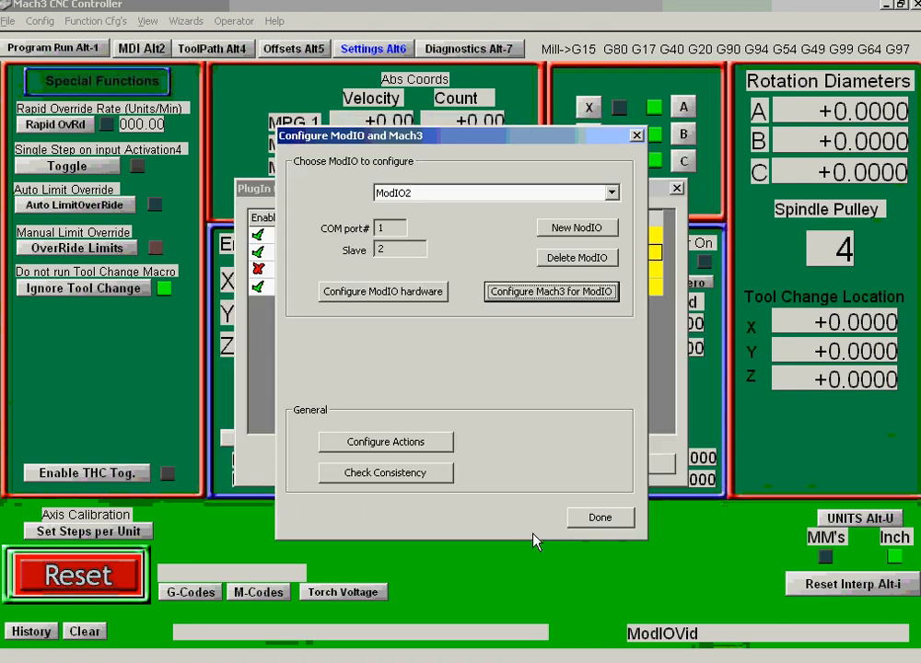
click(594, 521)
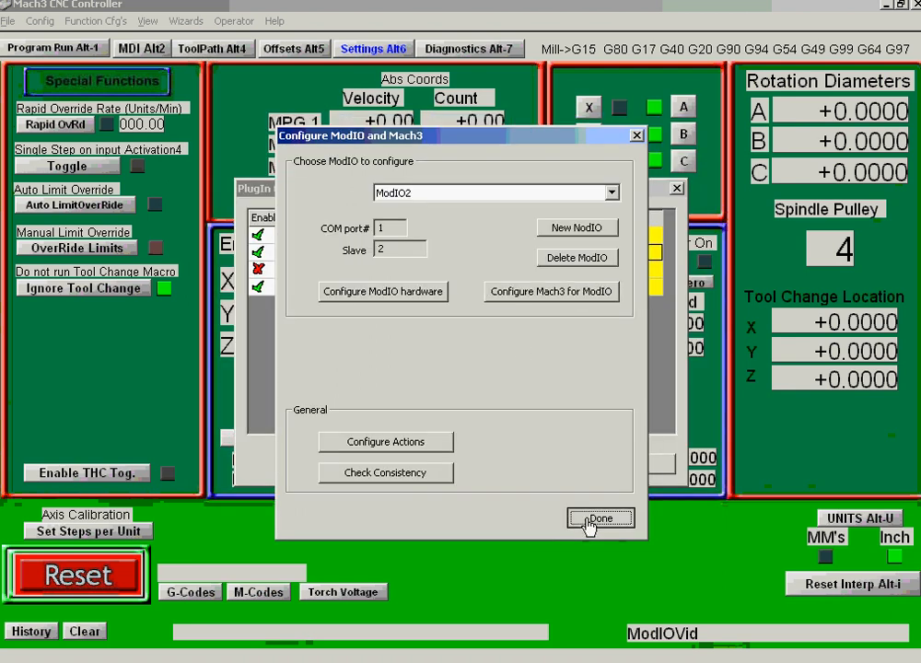
click(640, 464)
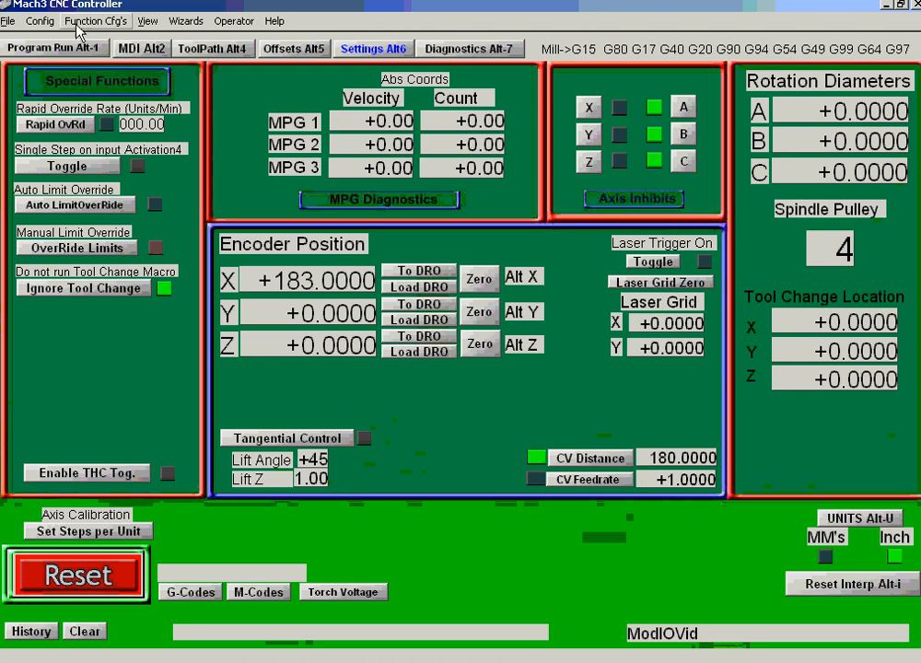
- Disable Encoder1 and enable MPG #1 in the Ports and Pins encoder settings, then apply and accept the changes
click(46, 23)
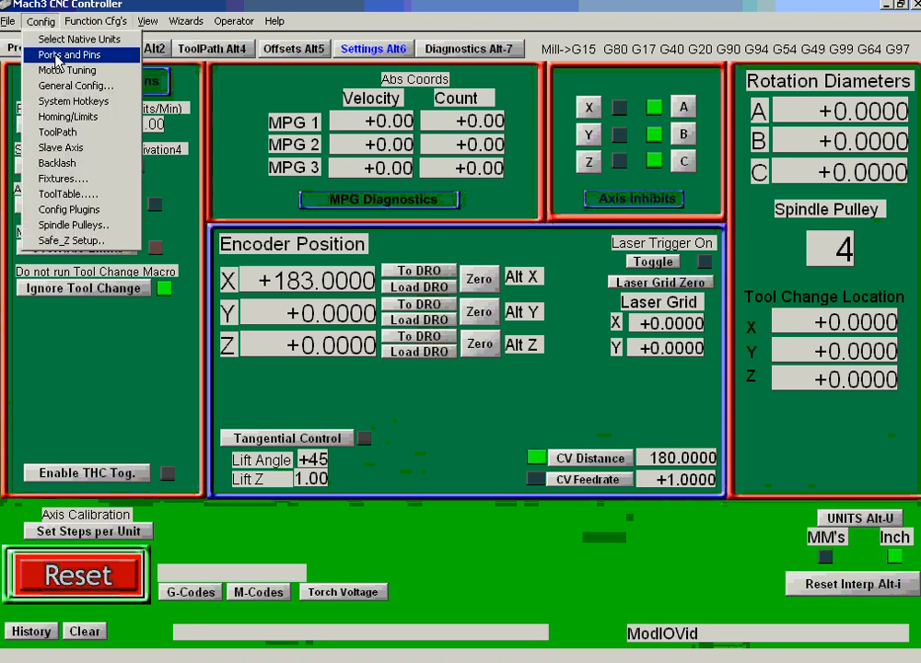
click(57, 54)
click(532, 181)
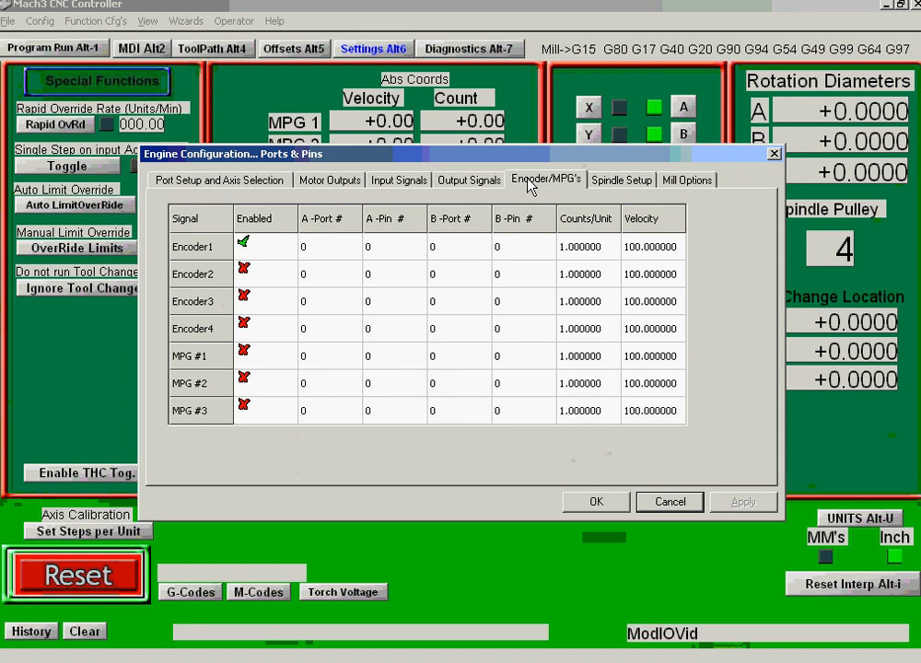
click(254, 243)
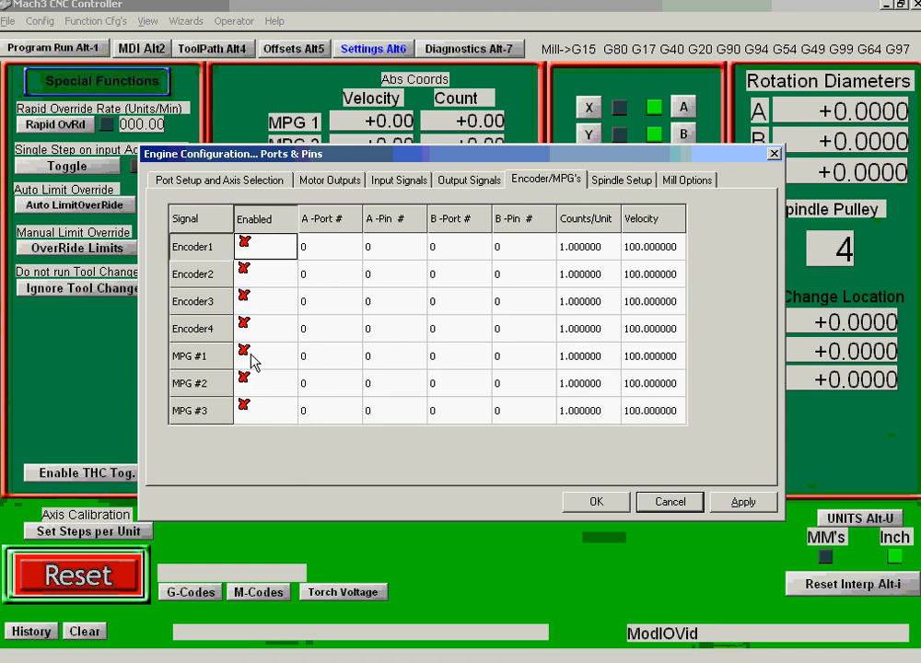
click(245, 358)
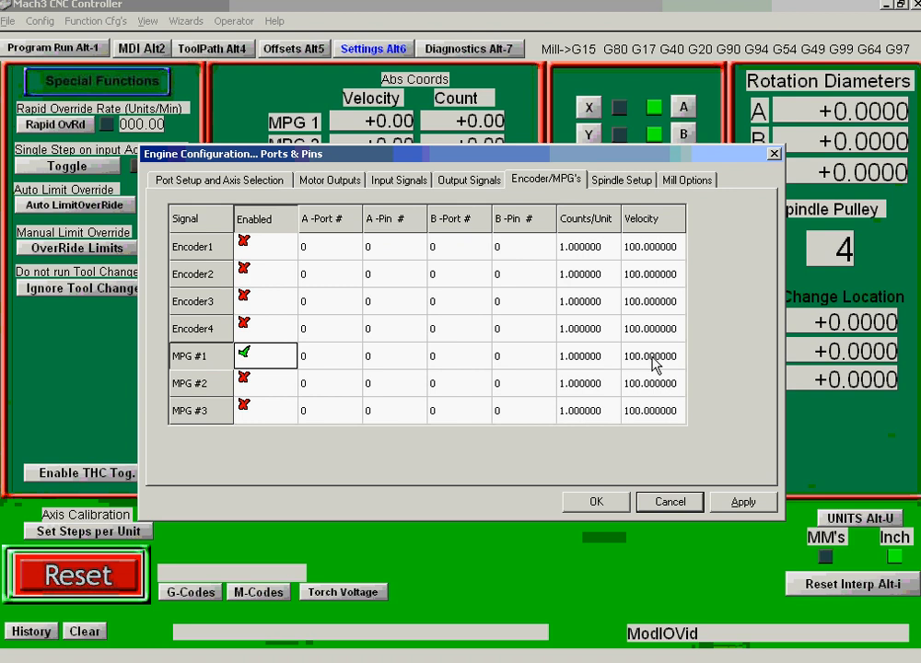
click(742, 502)
click(596, 502)
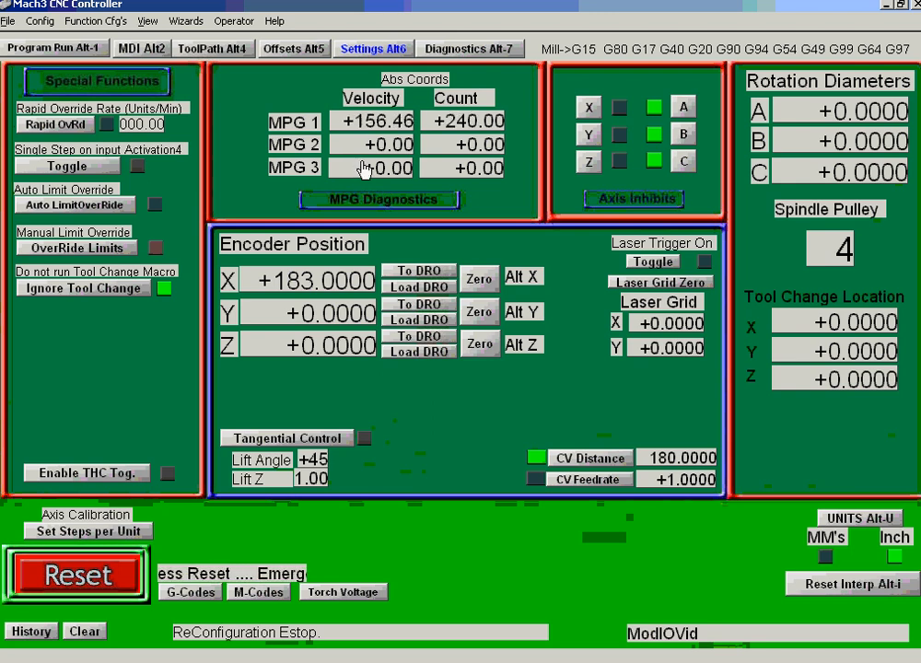
- Set the jog mode to MPG in the jog controls of the Program Run screen
click(64, 48)
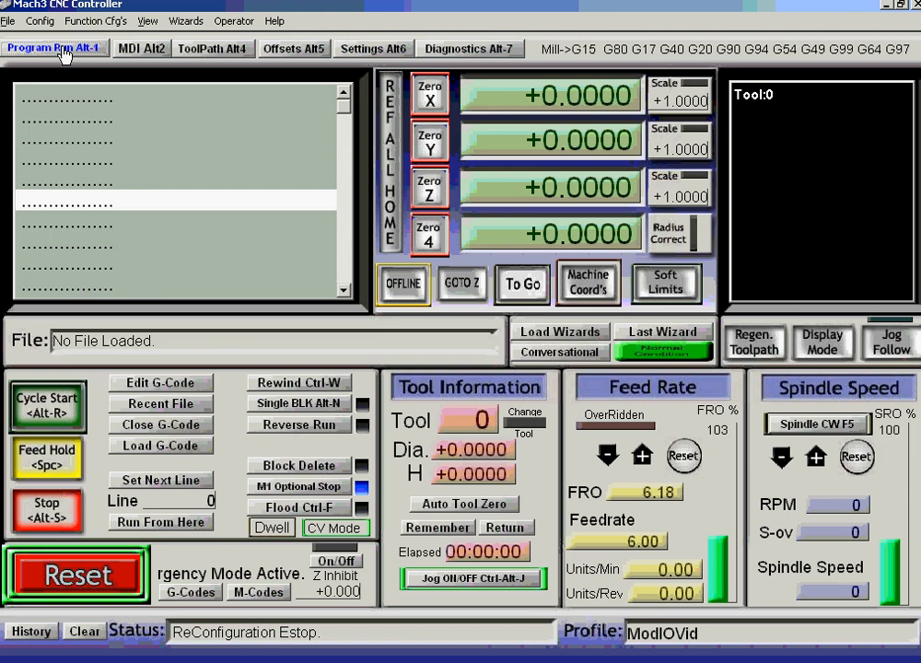
key(Tab)
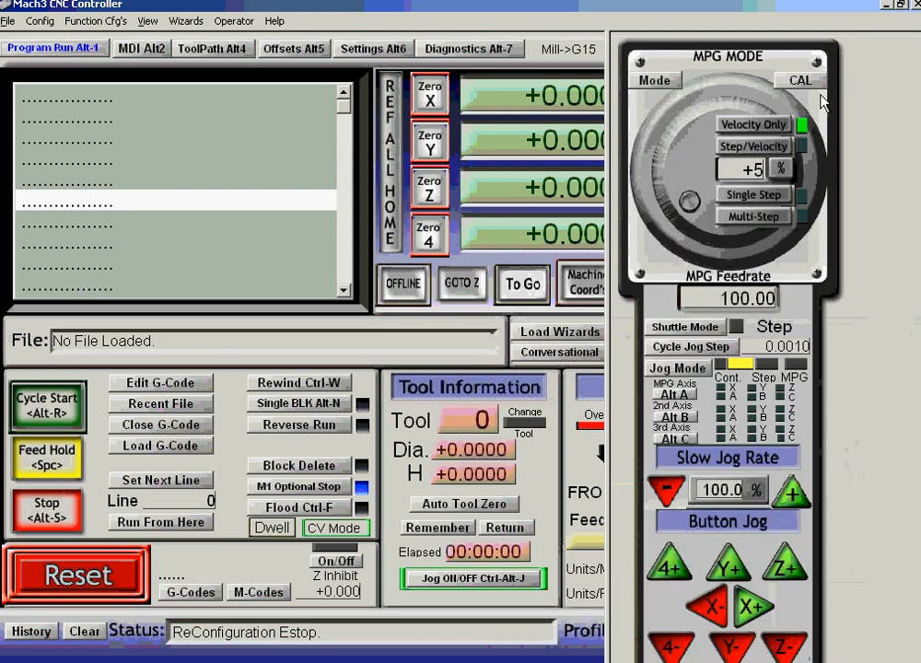
click(680, 371)
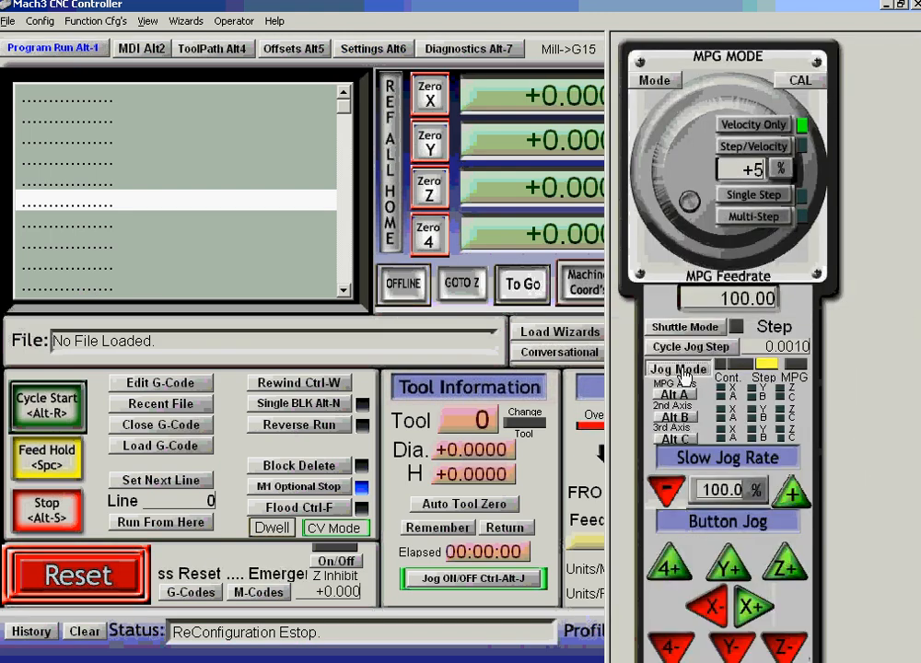
click(679, 371)
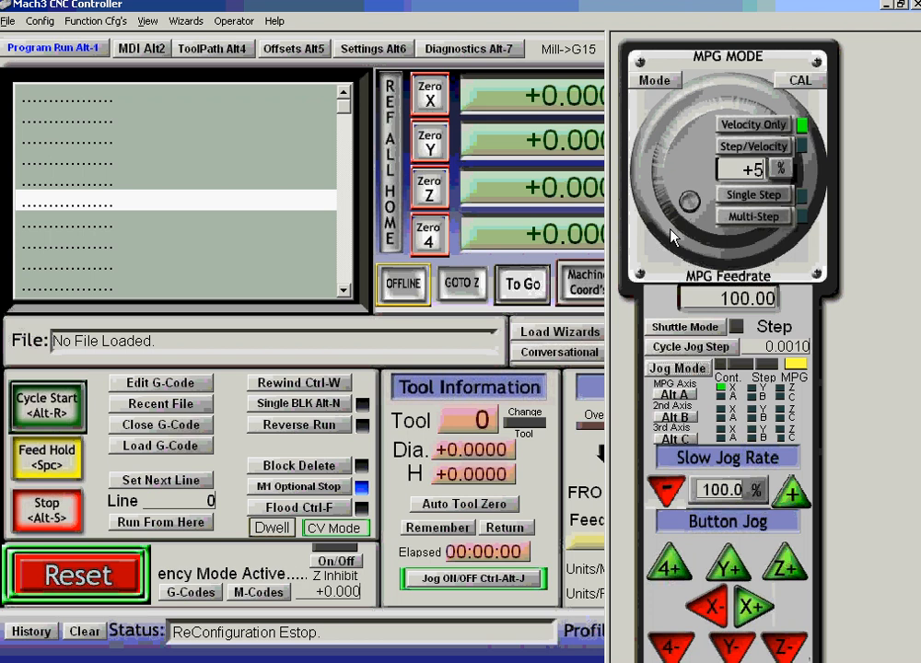
key(Tab)
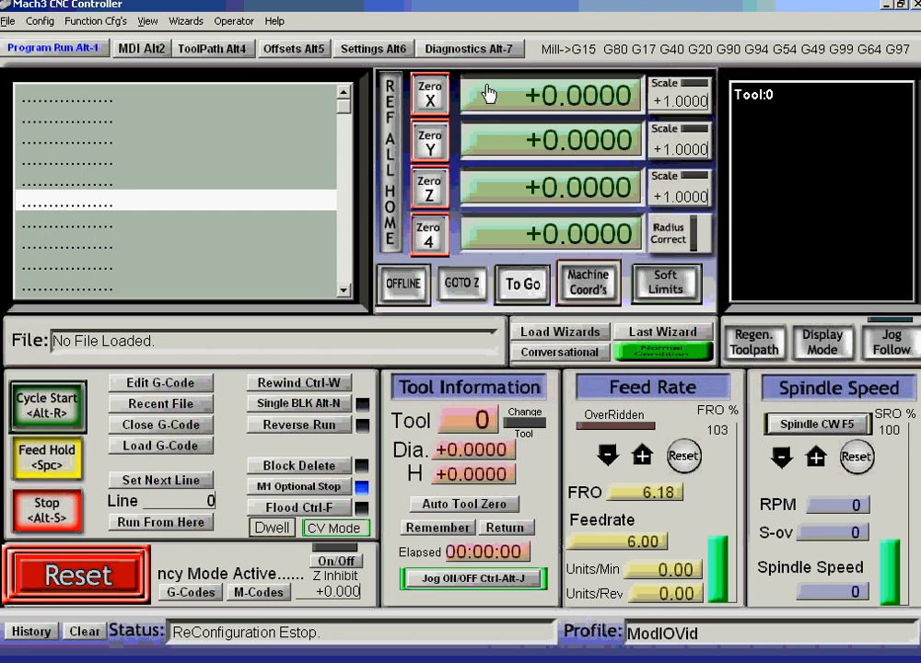
- Set the MPG mode to Multi-Step in the jog controls and hide them again
key(Tab)
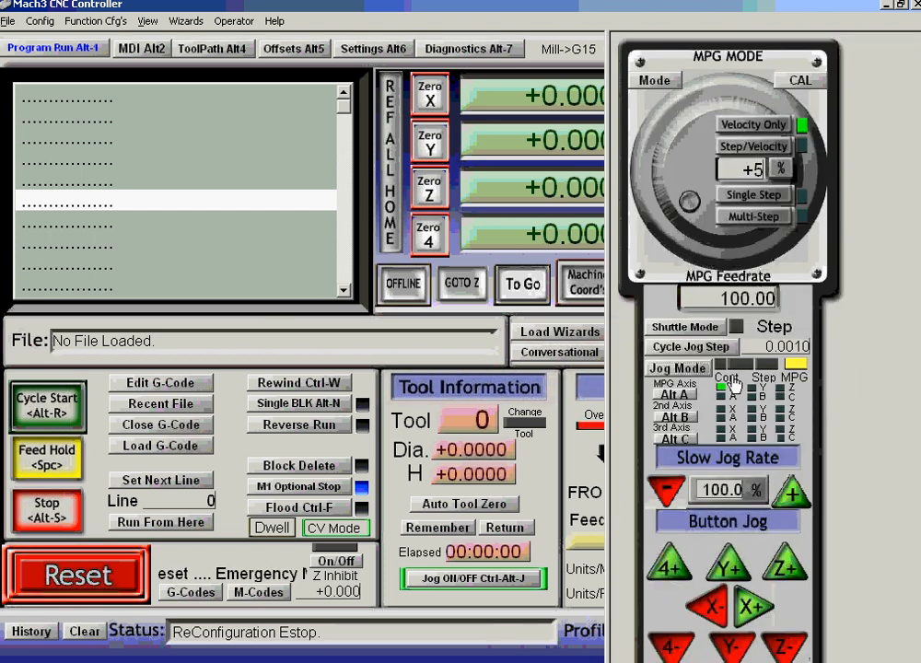
click(751, 220)
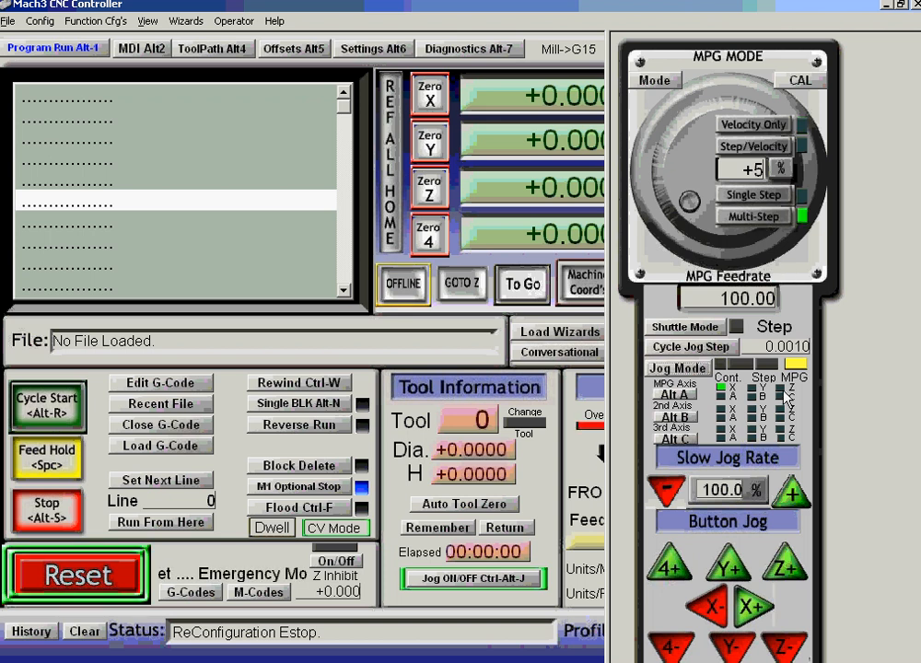
key(Tab)
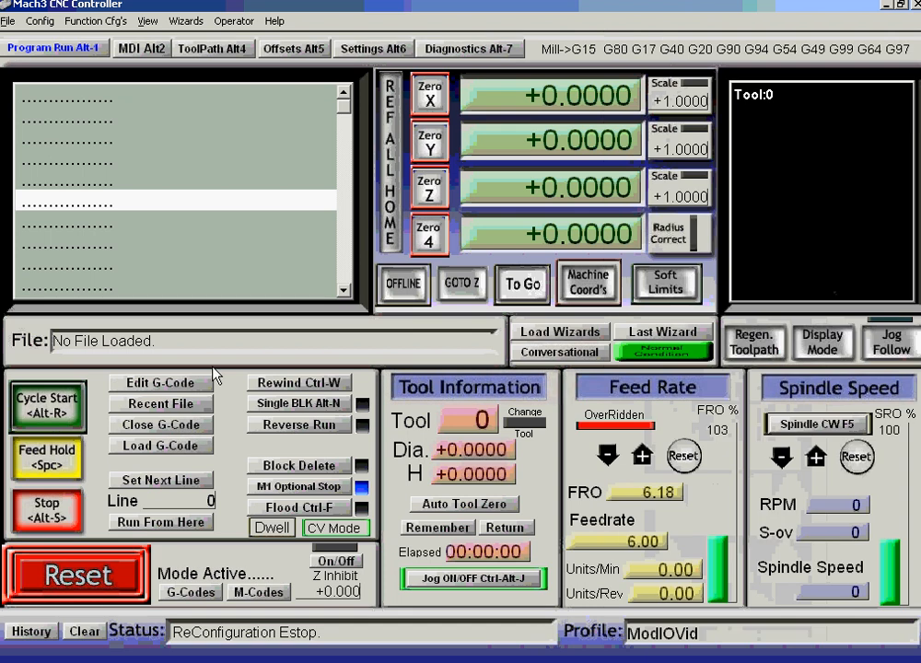
- Reset the controller and jog the X axis in both directions to test the MPG
click(99, 573)
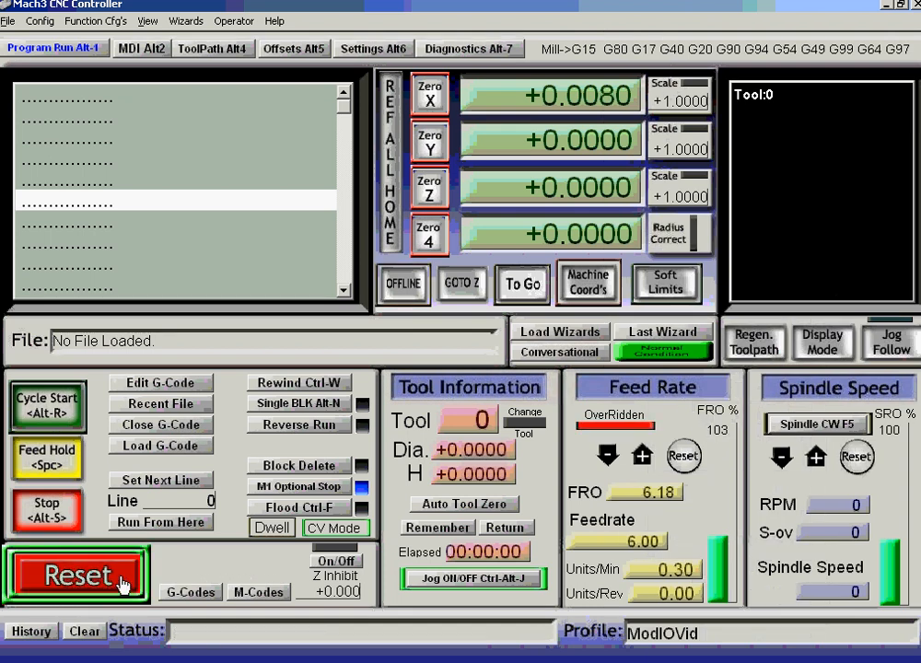
key(Right)
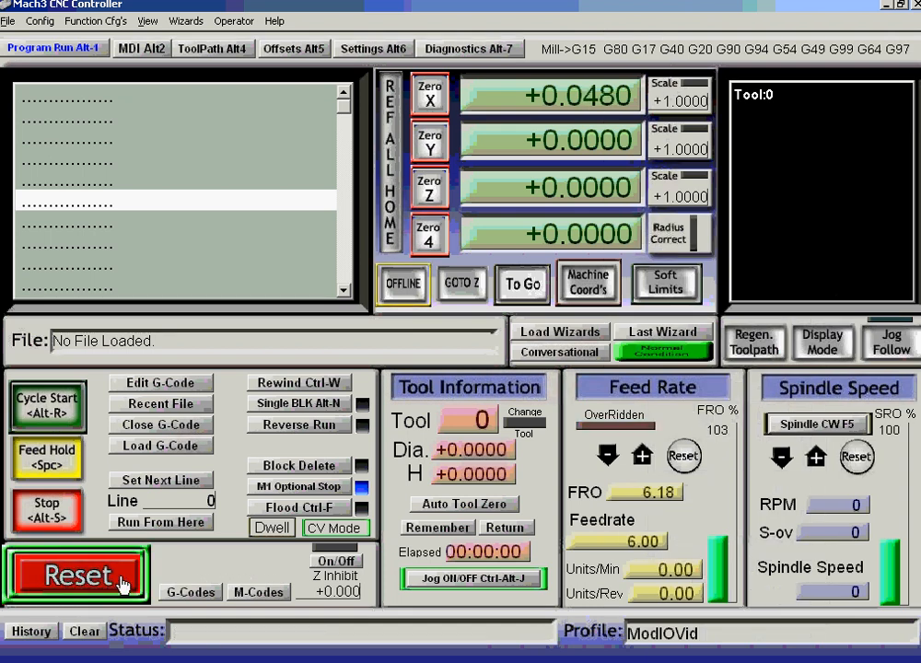
key(Right)
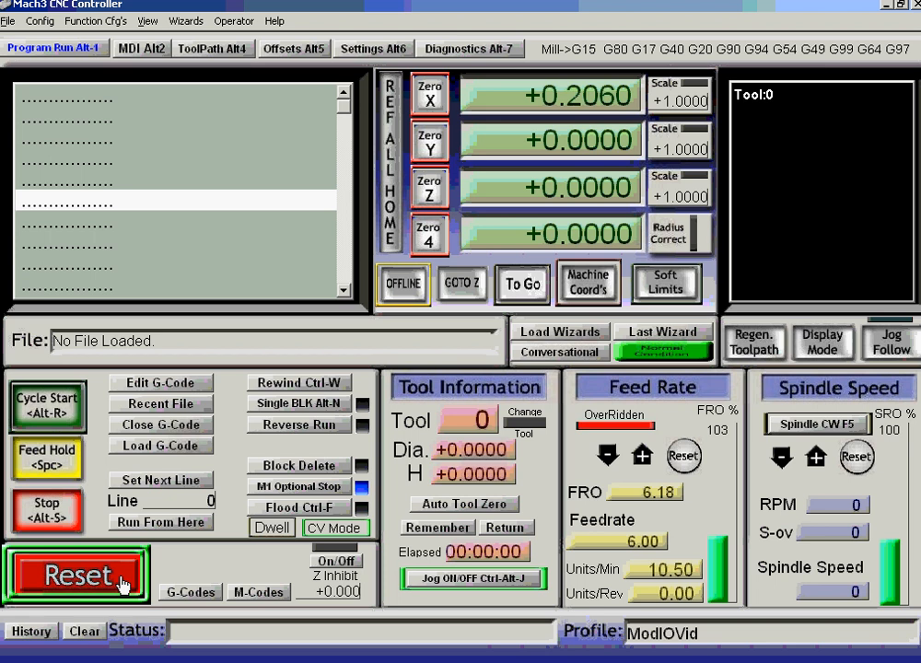
key(Right)
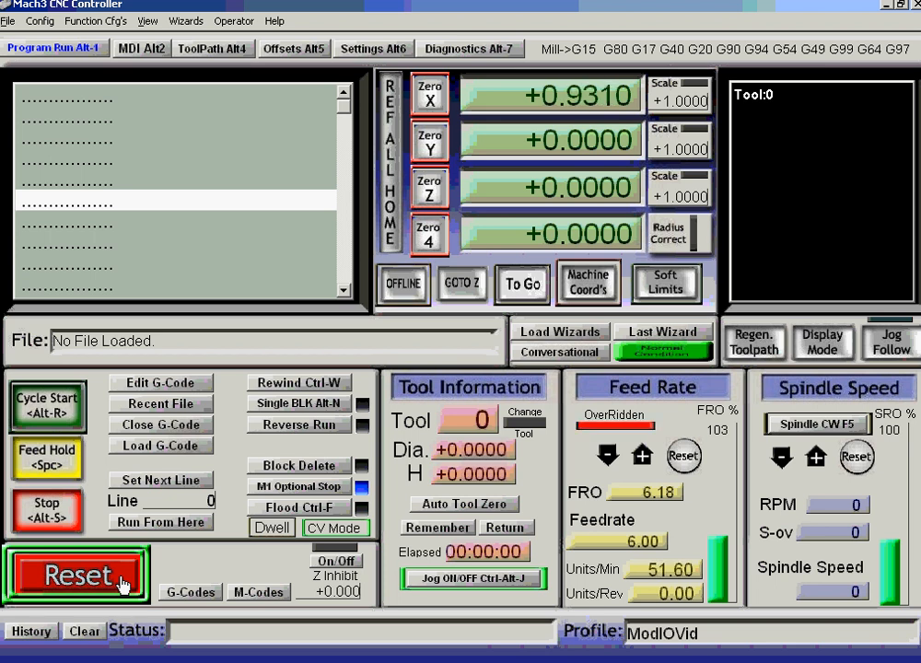
key(Right)
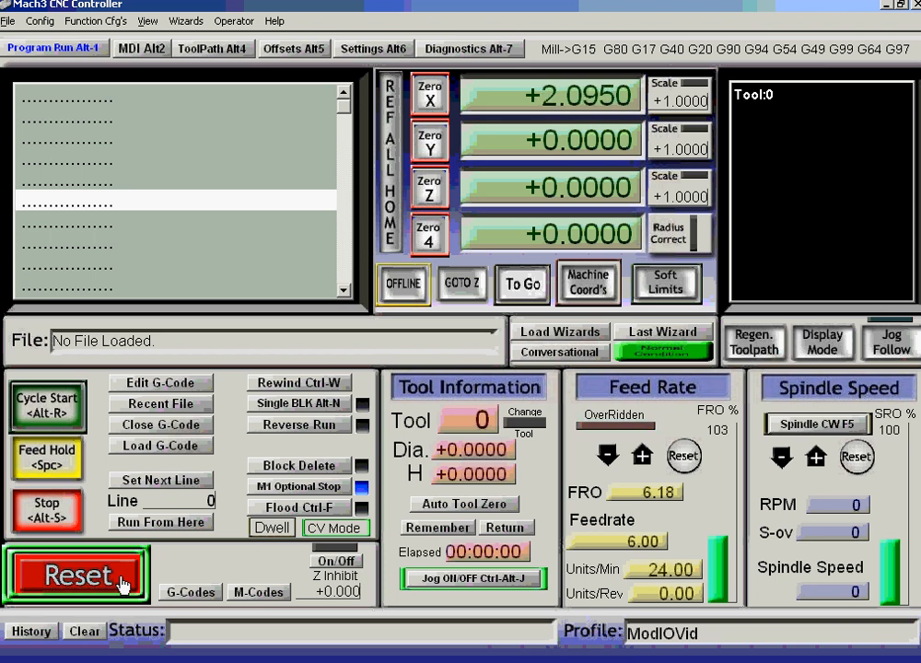
key(Left)
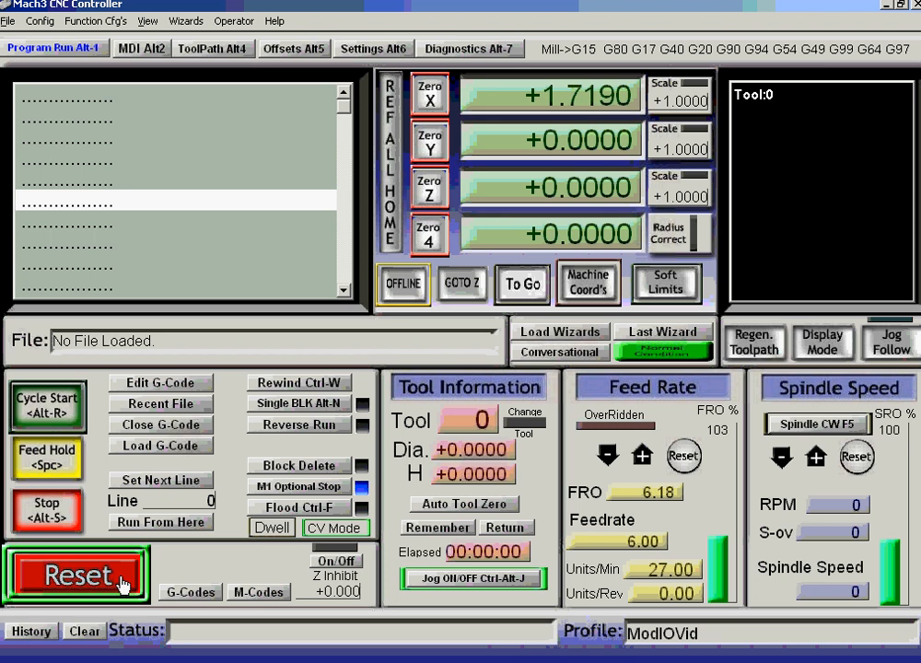
key(Right)
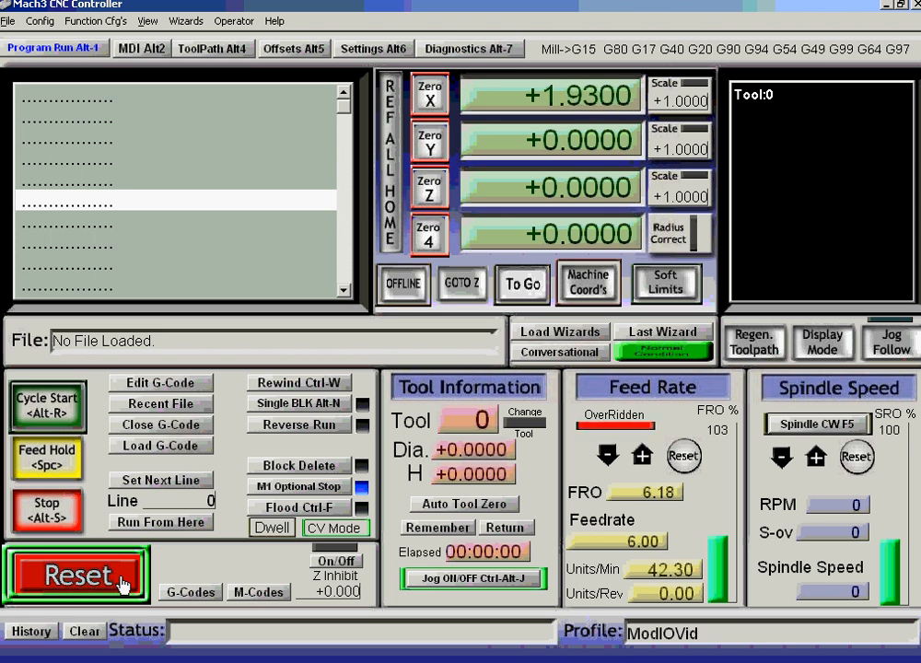